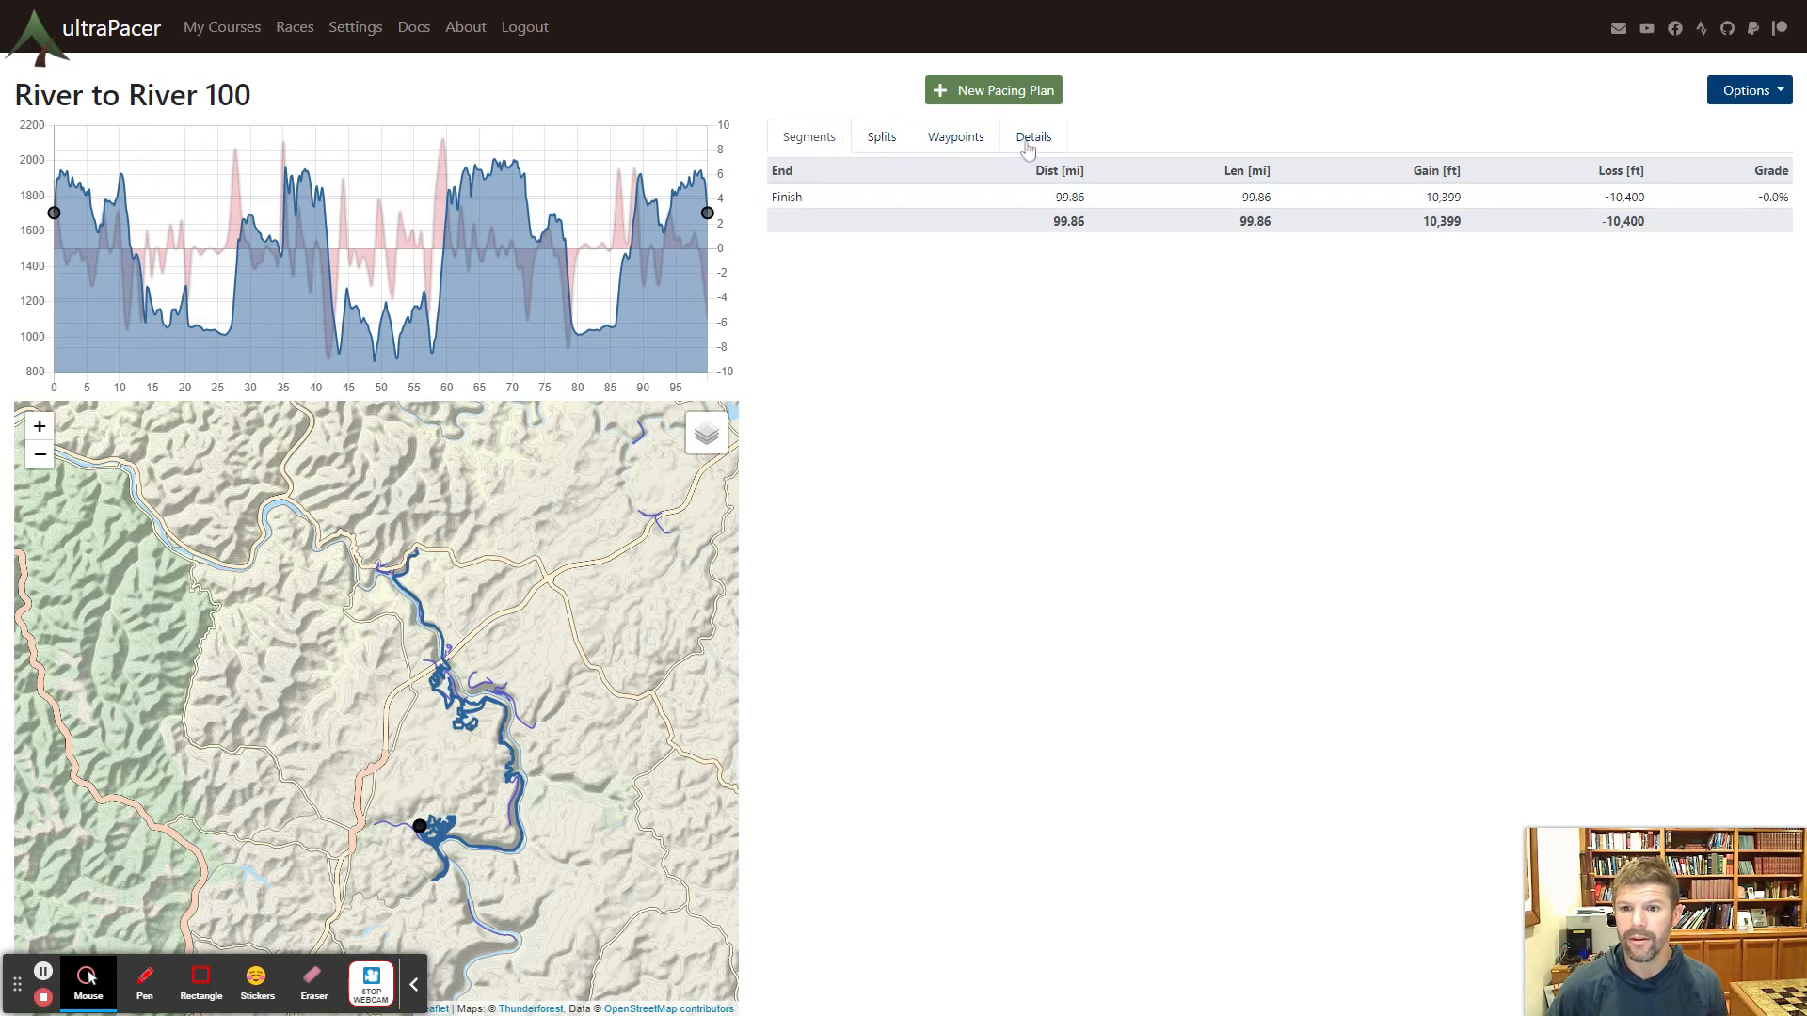
# Enable waypoint editing for the course and add an aid station named Concho Rim at 7.5 mi
pyautogui.click(956, 143)
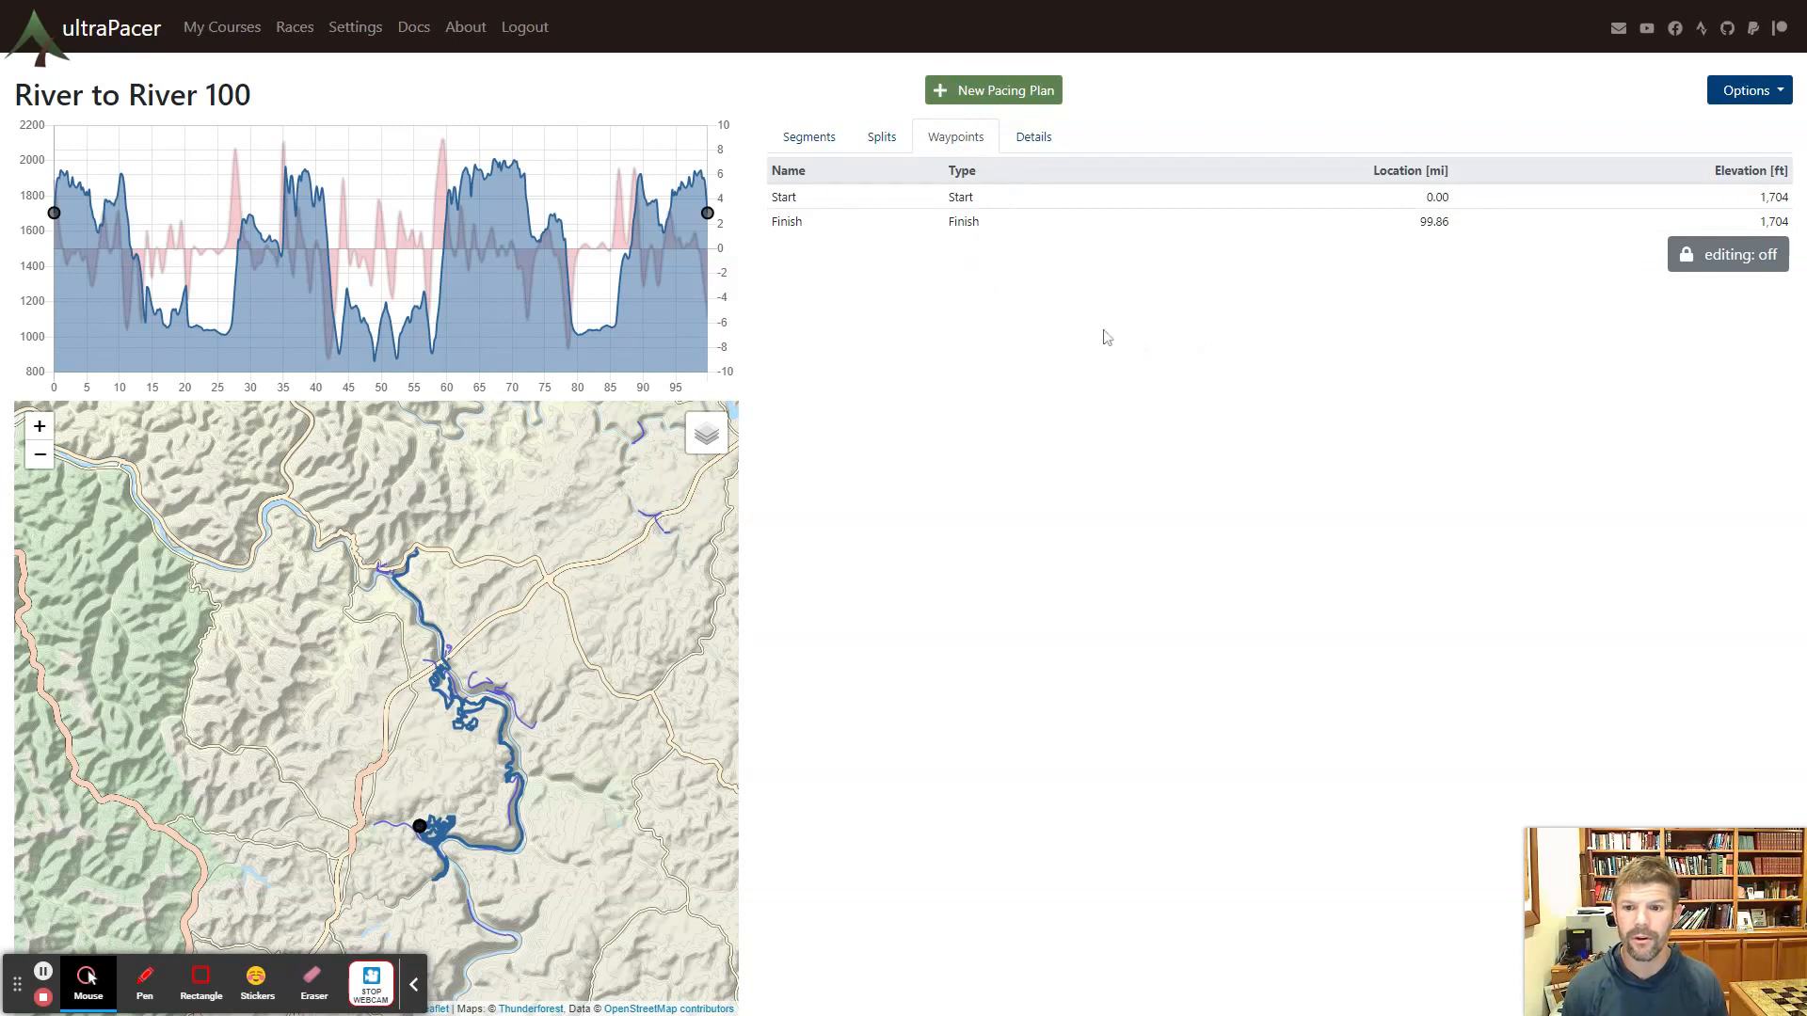
pyautogui.click(1734, 270)
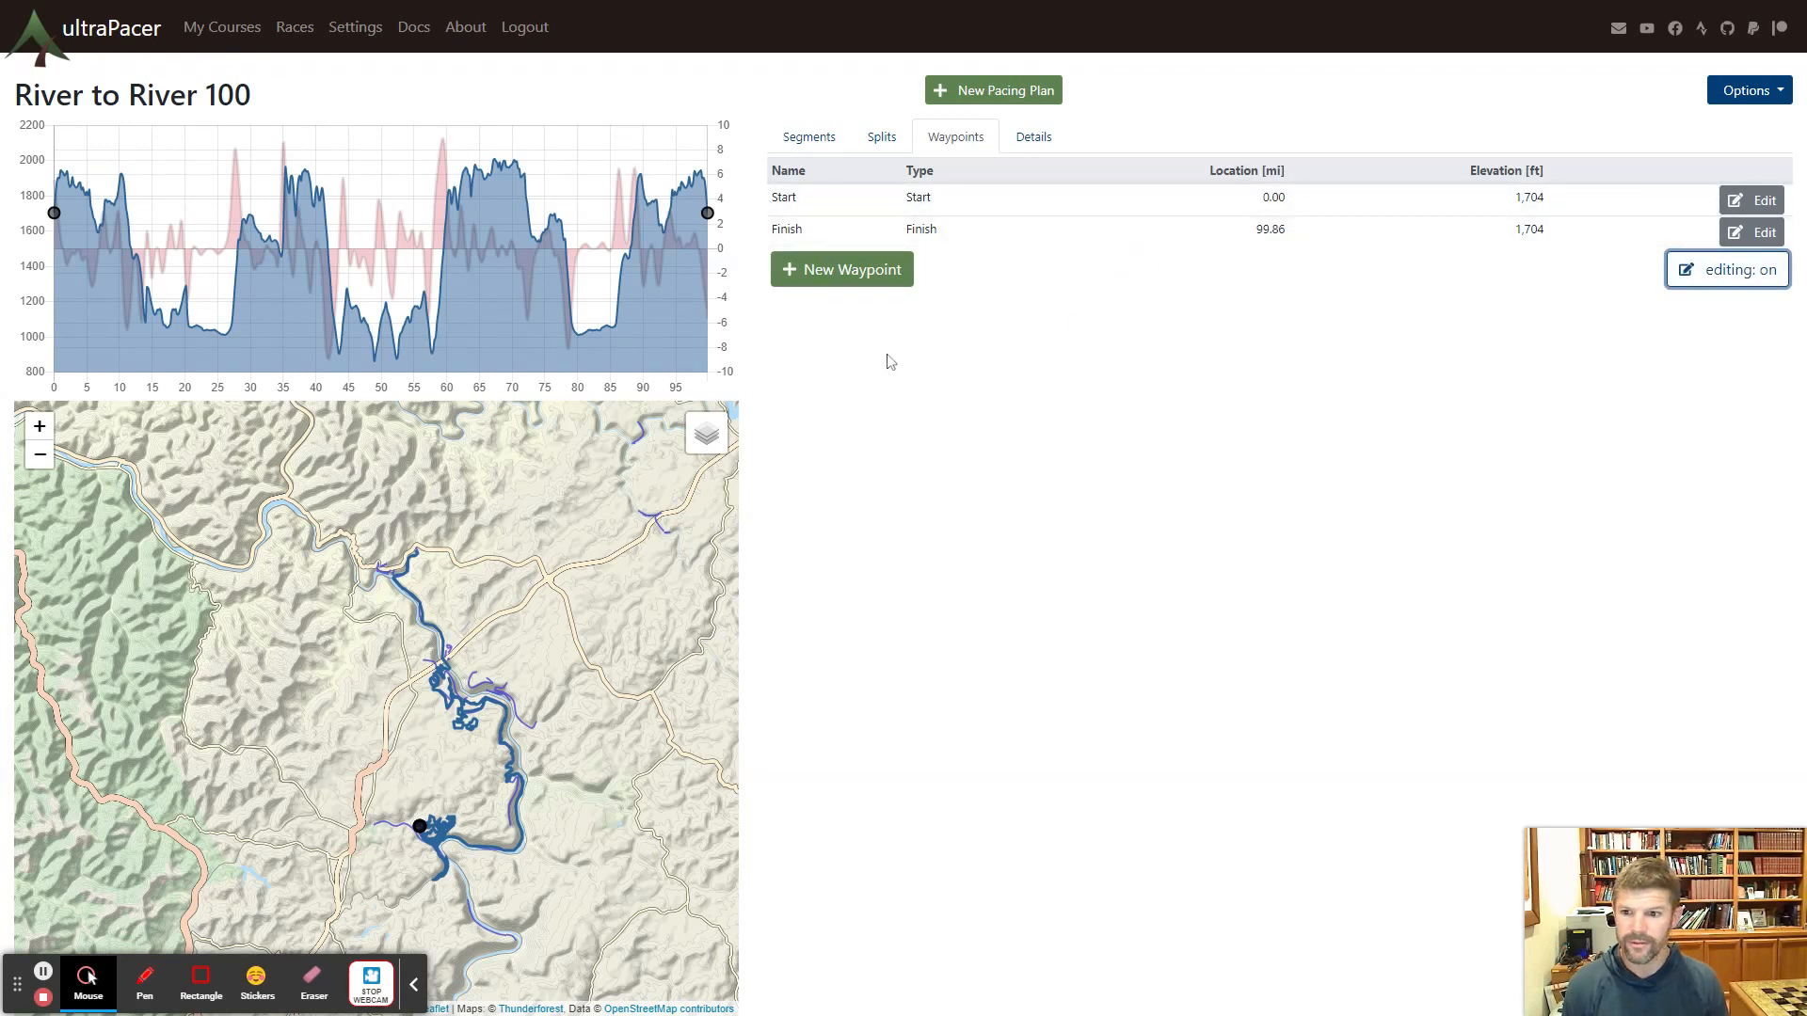
pyautogui.click(870, 281)
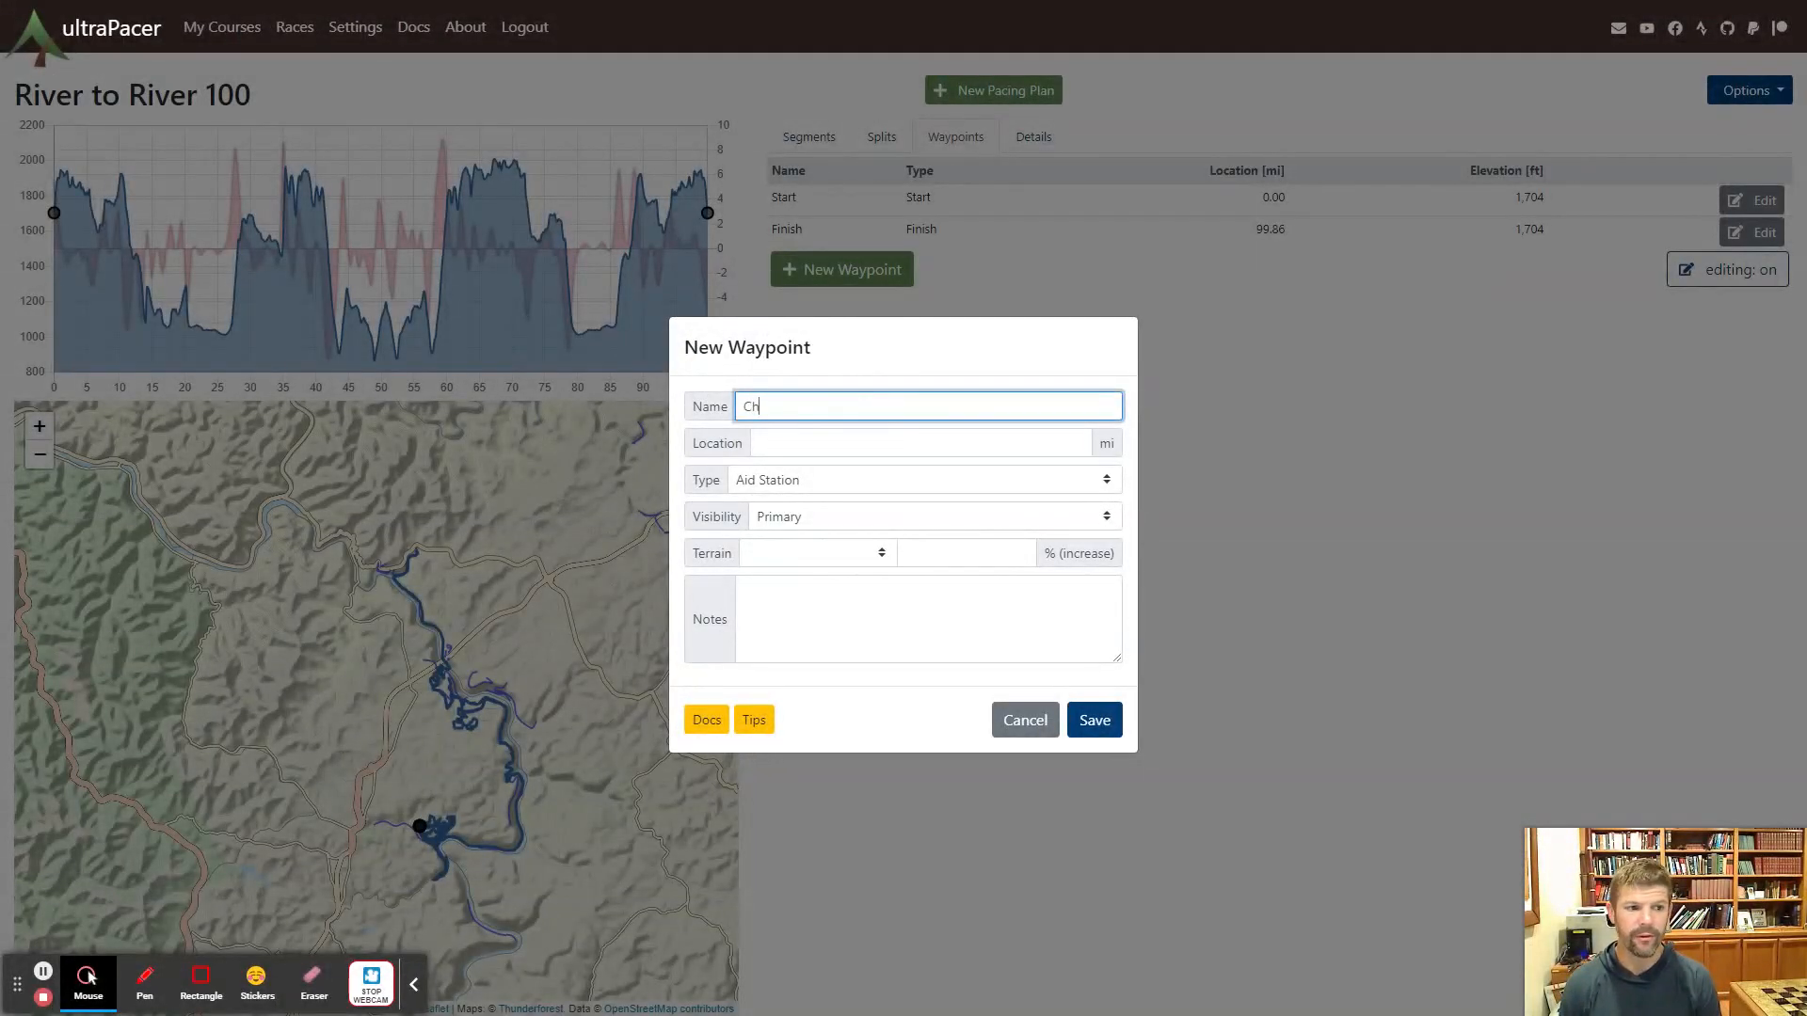
pyautogui.write('Concho Rim')
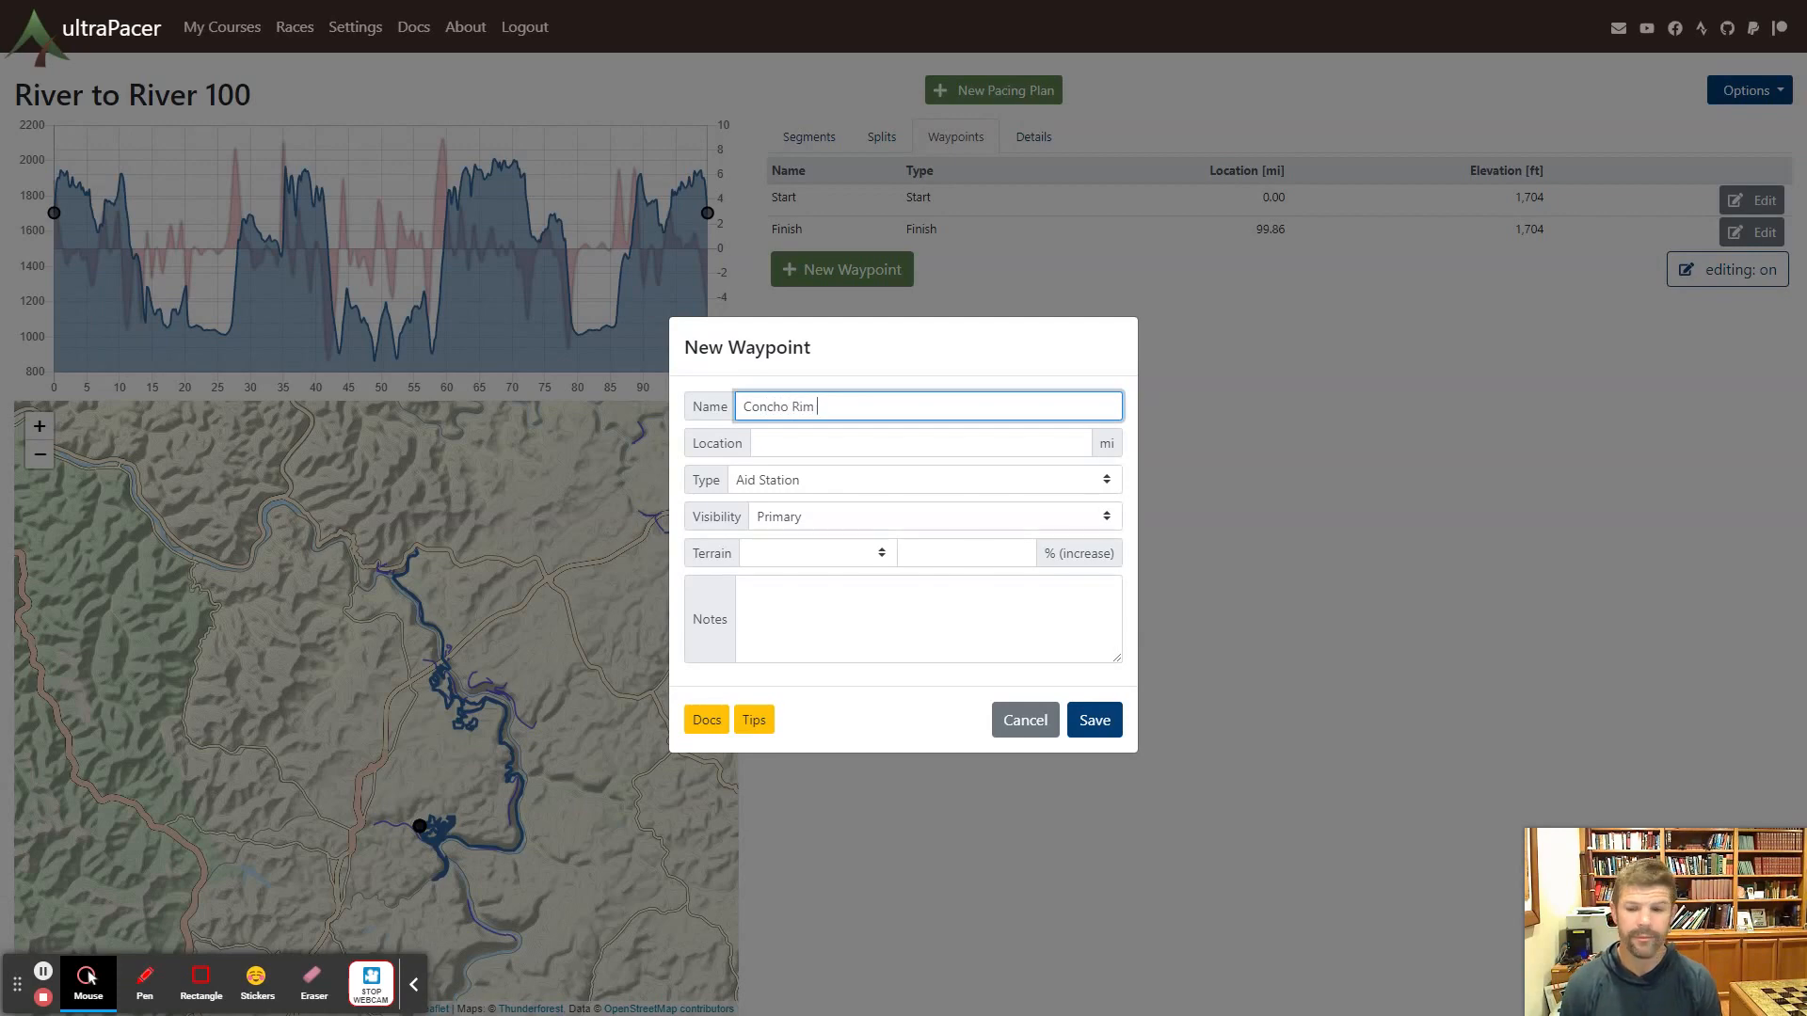
pyautogui.press('Tab')
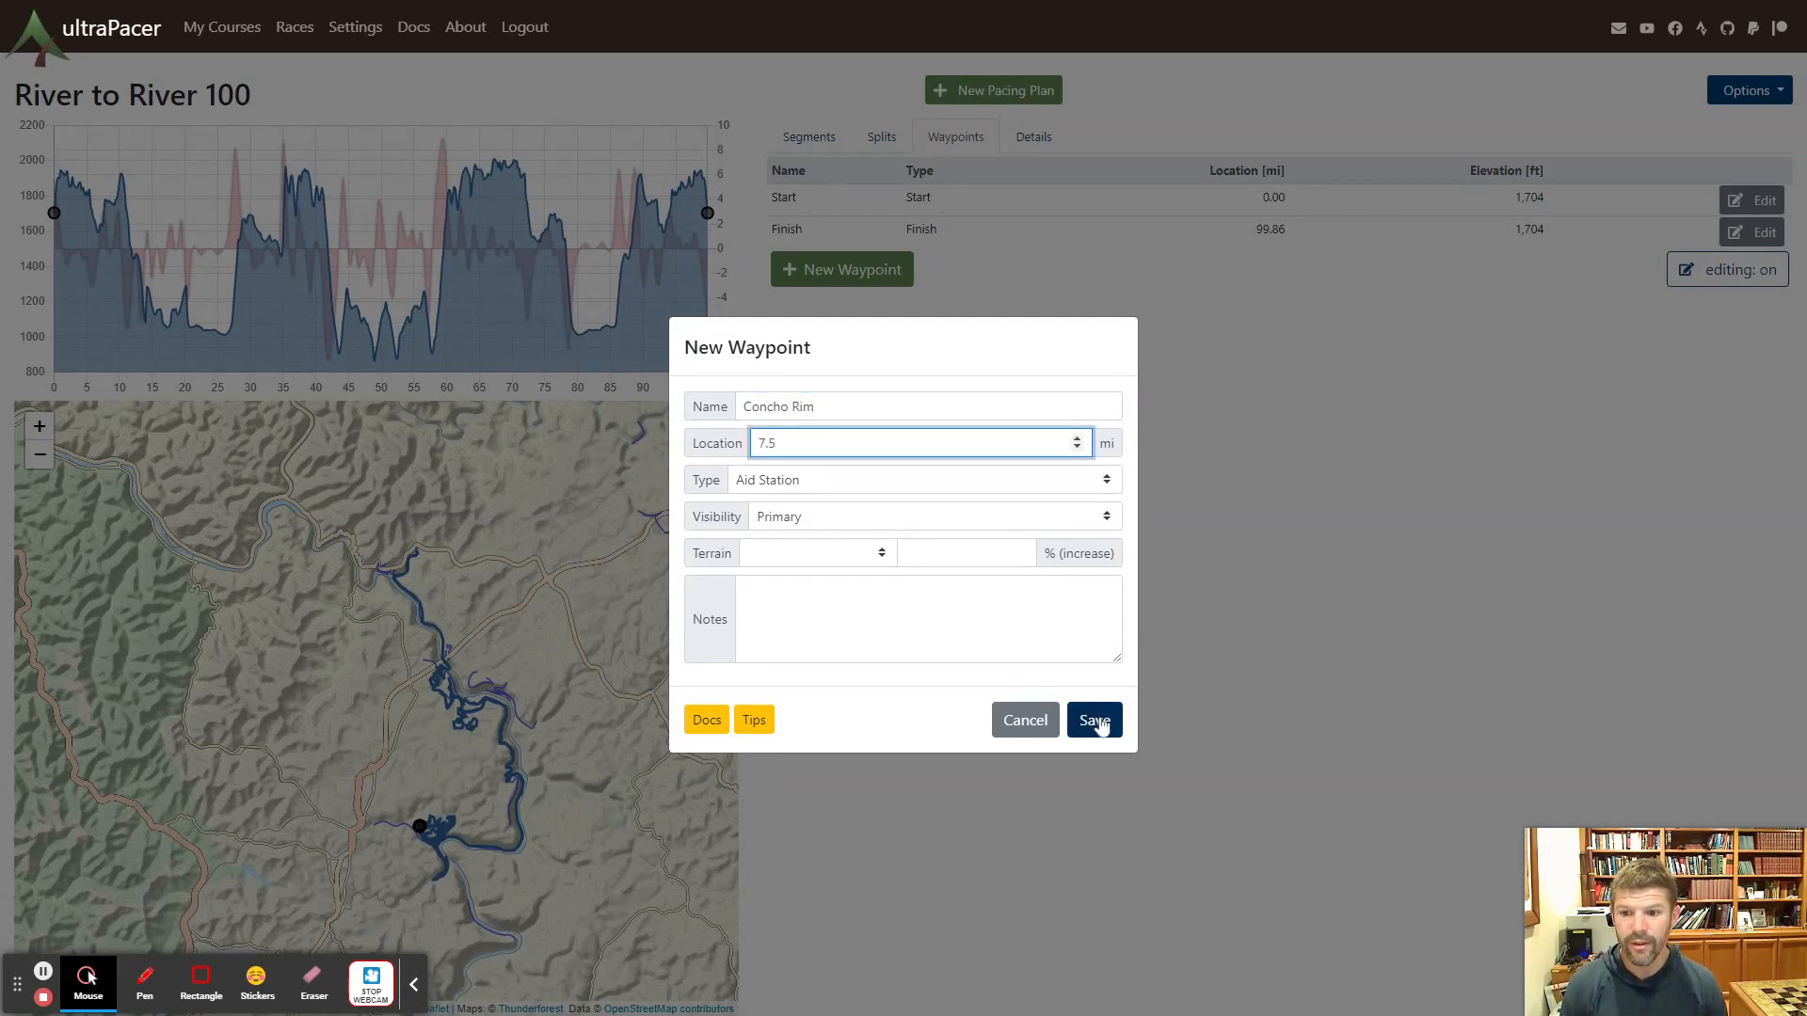
pyautogui.click(1092, 721)
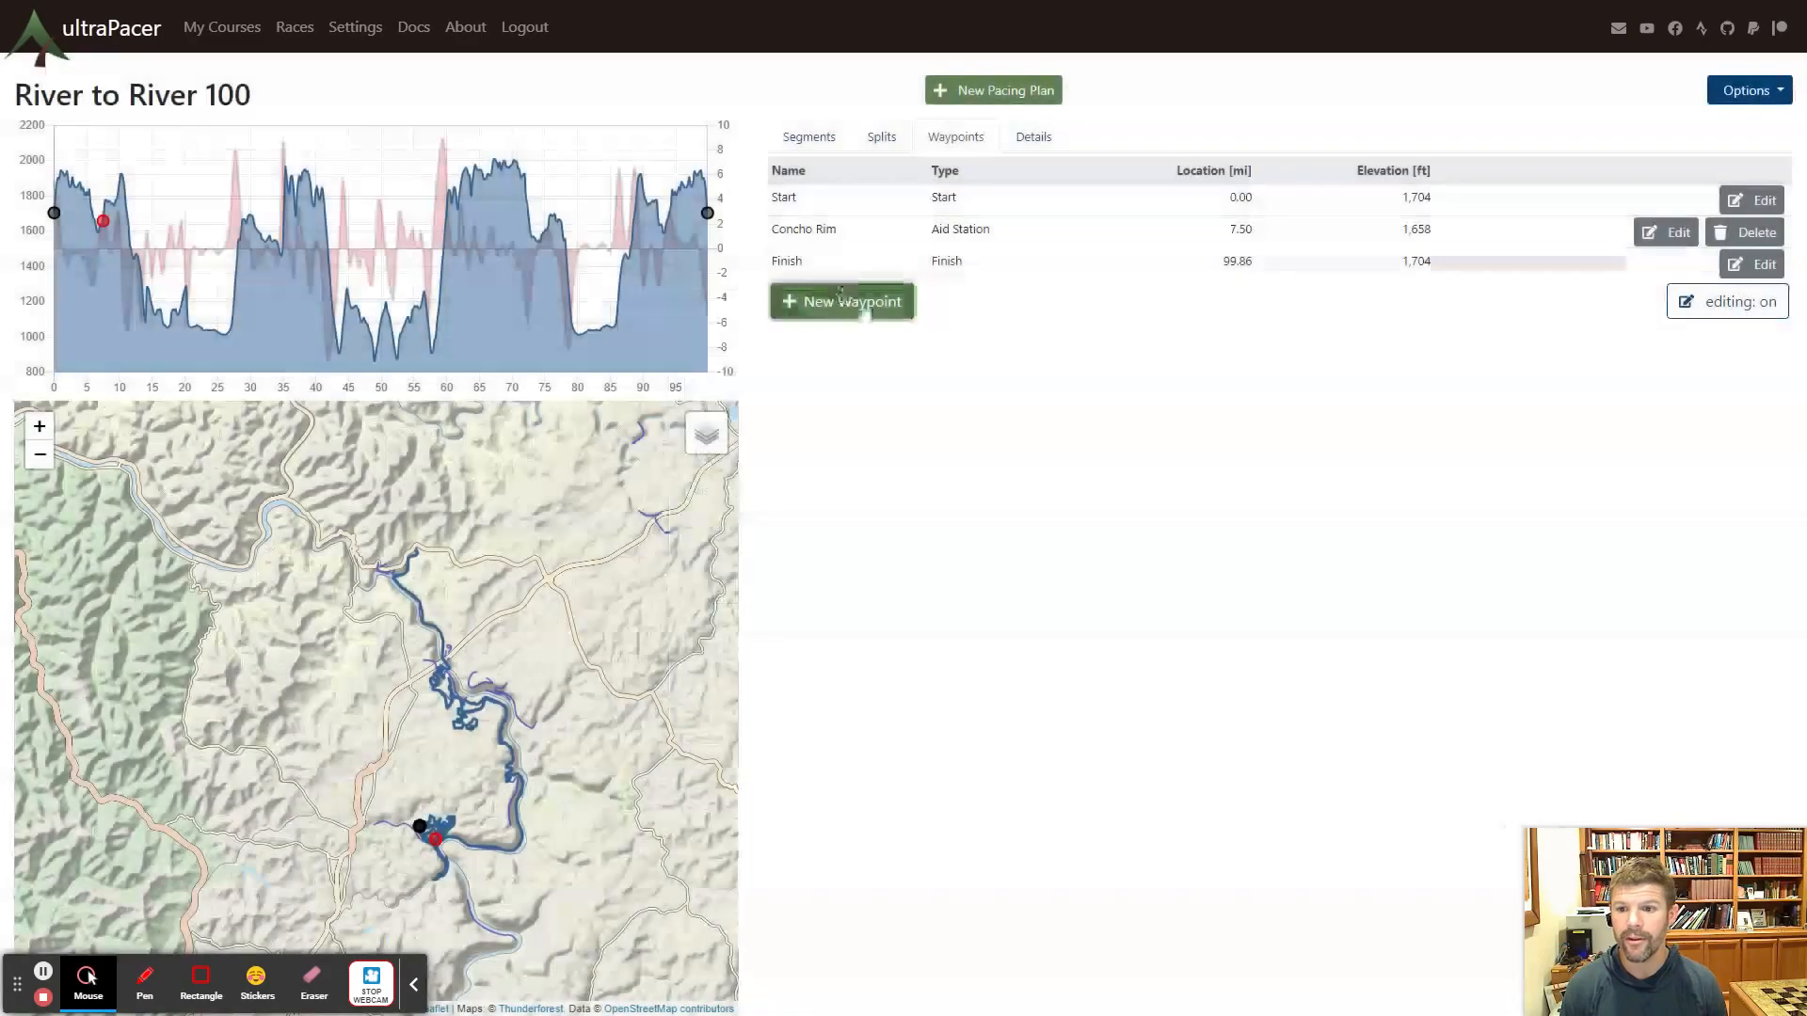
# Add an aid station waypoint named Thurmond at 17 mi
pyautogui.click(865, 299)
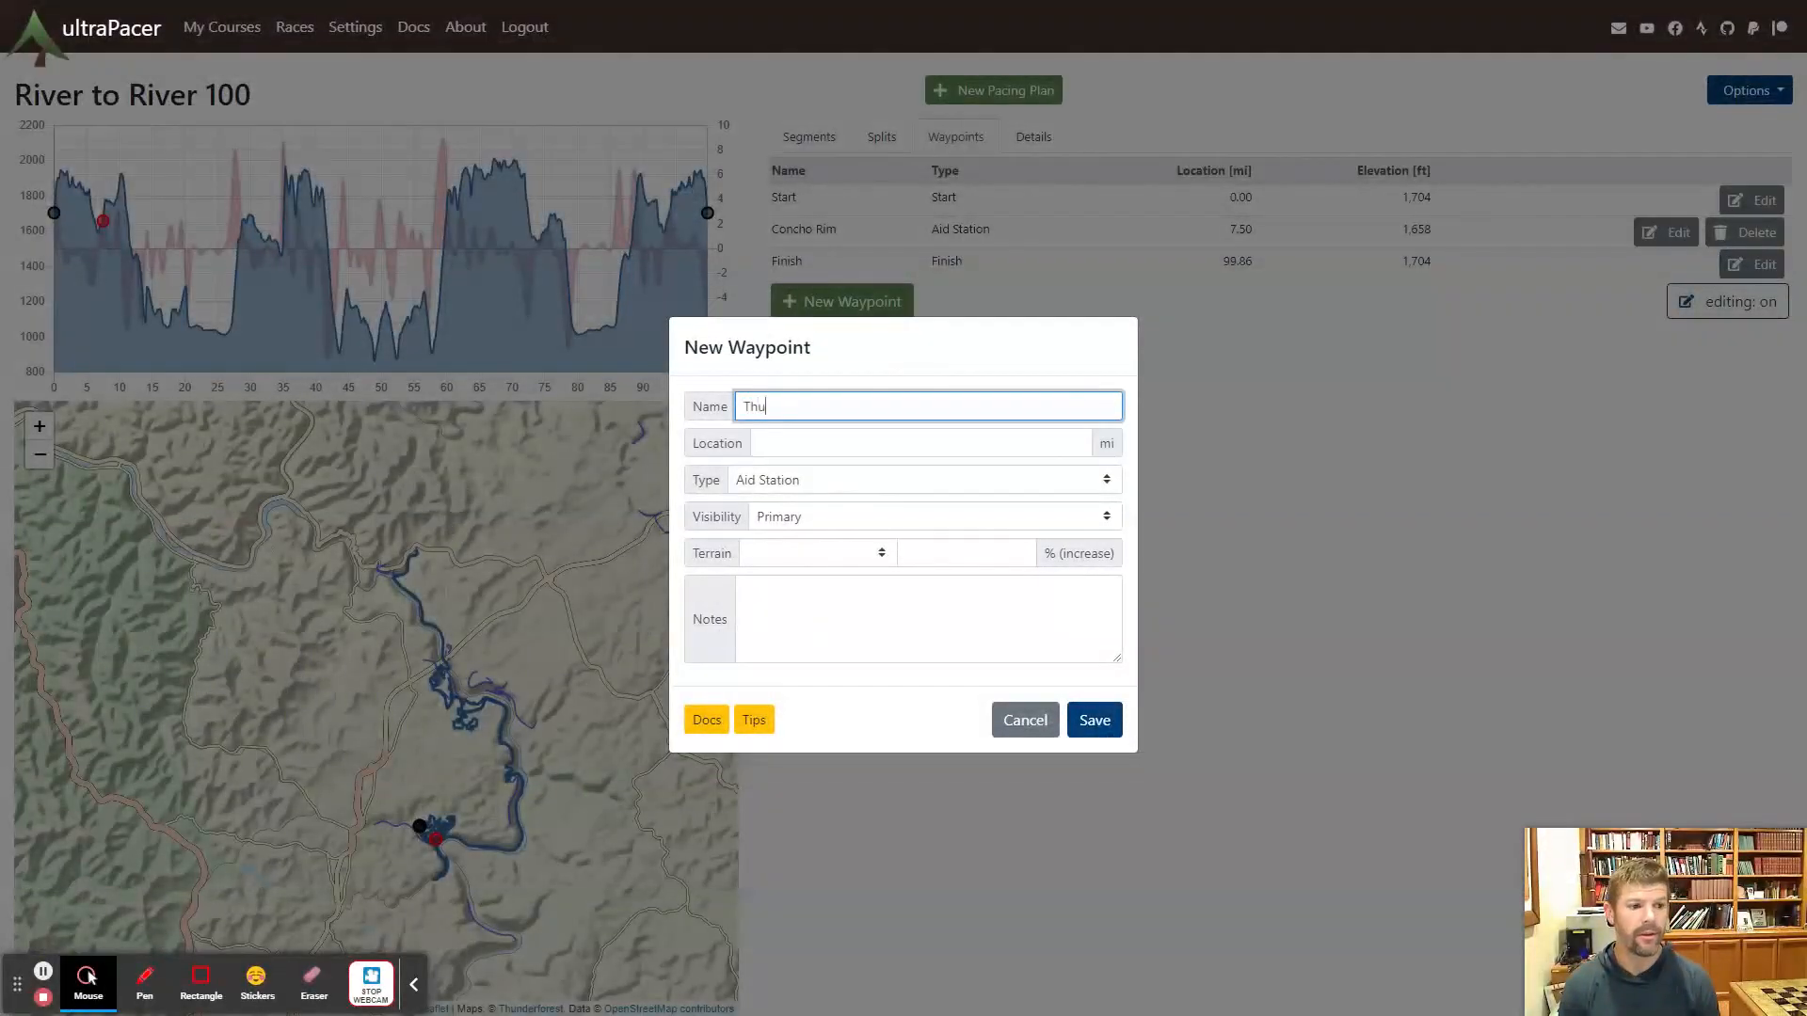
pyautogui.press('Tab')
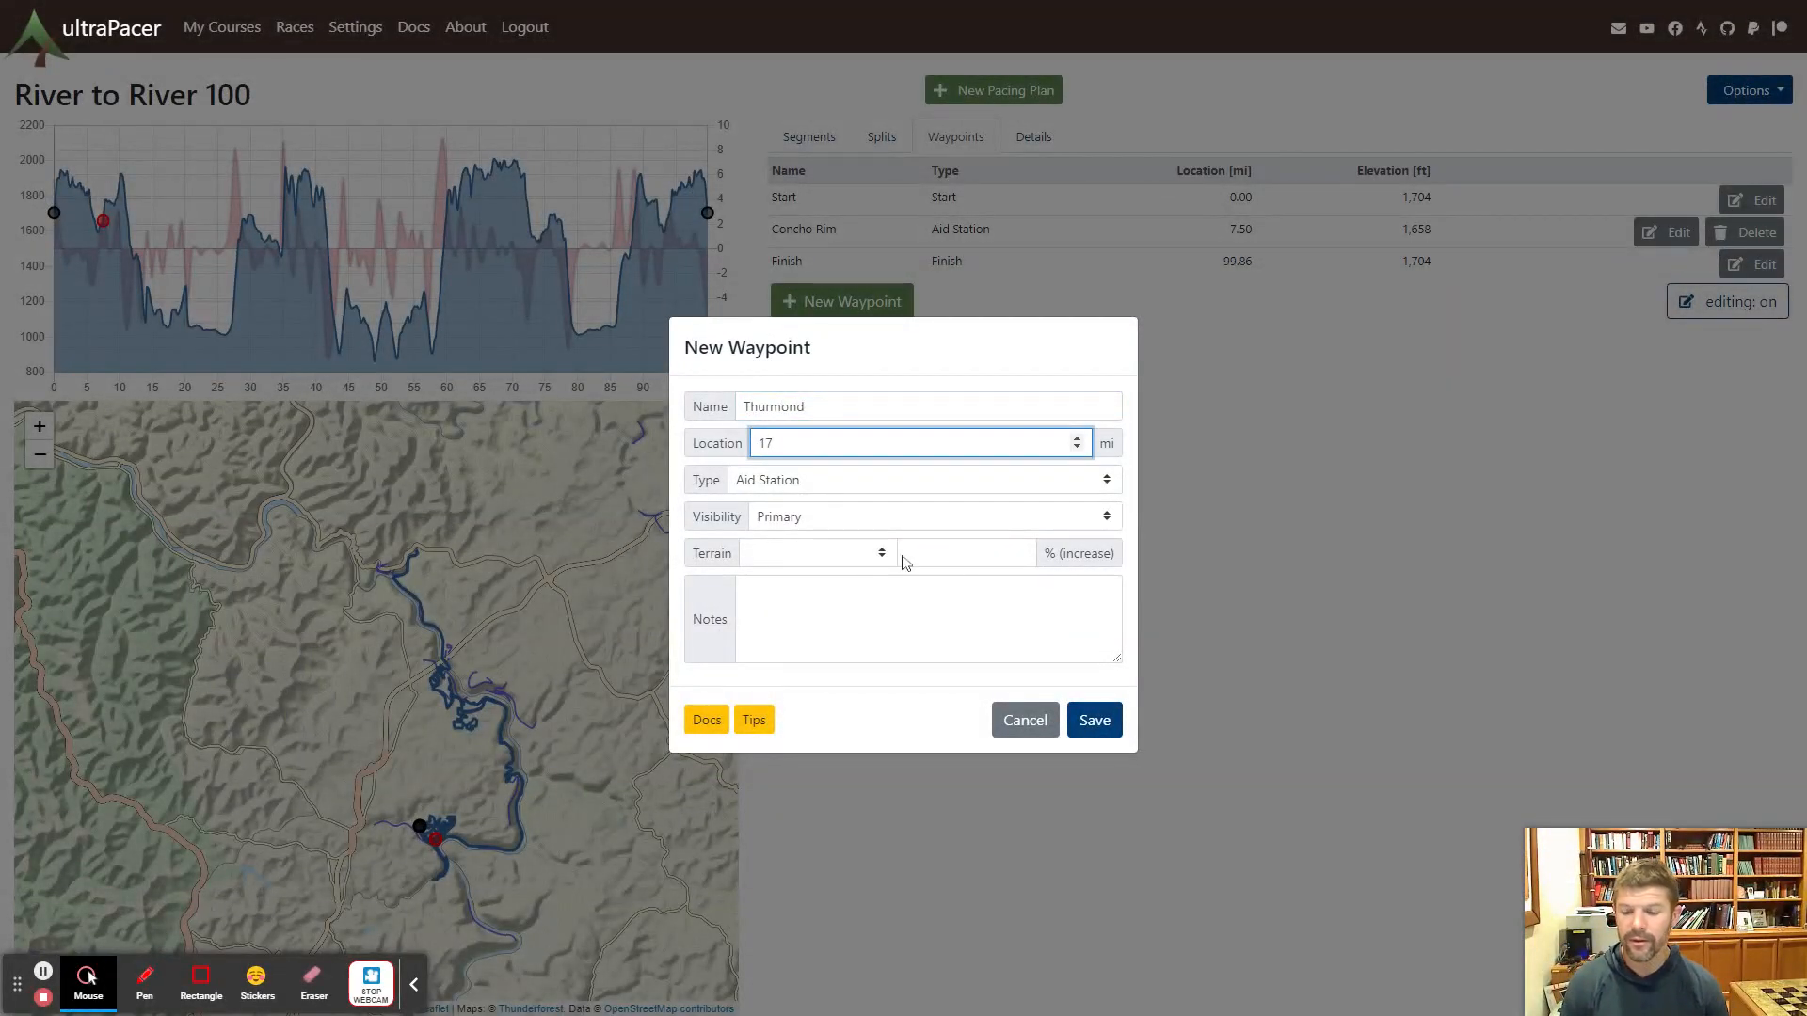
pyautogui.write('17')
pyautogui.click(1094, 720)
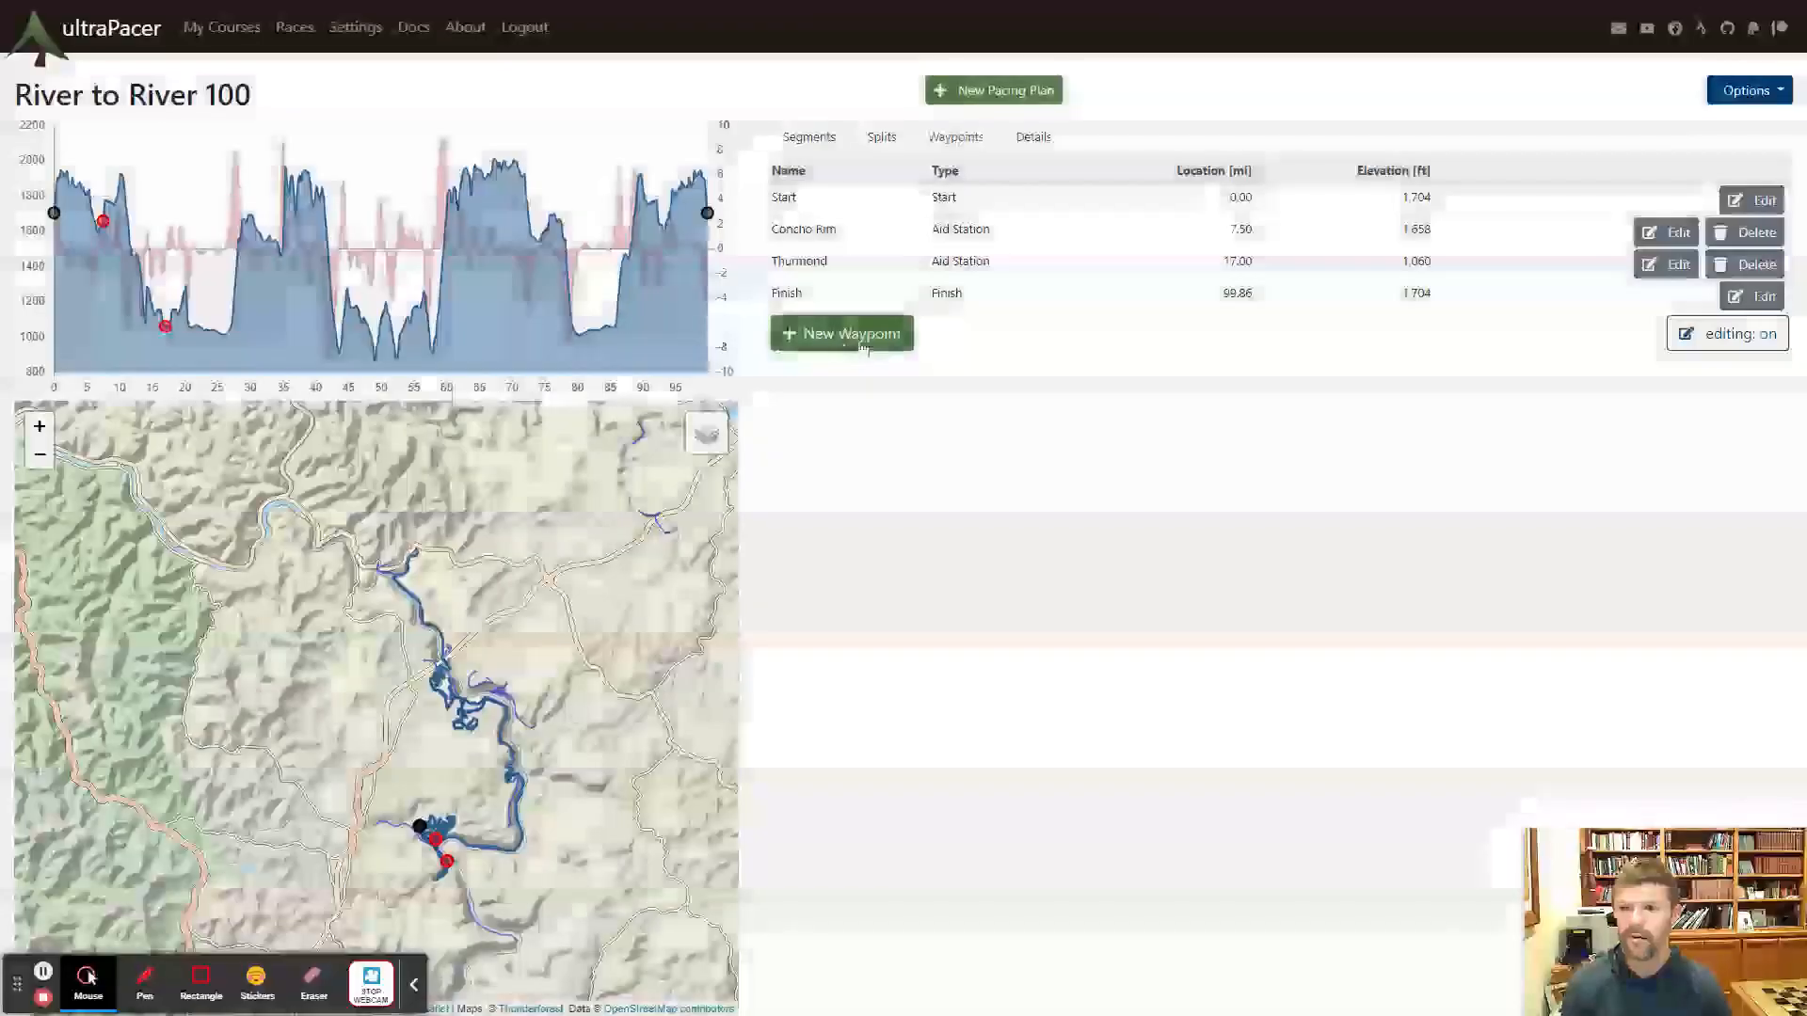
# Add an aid station waypoint named Cunard at 27 mi
pyautogui.click(862, 339)
pyautogui.click(831, 402)
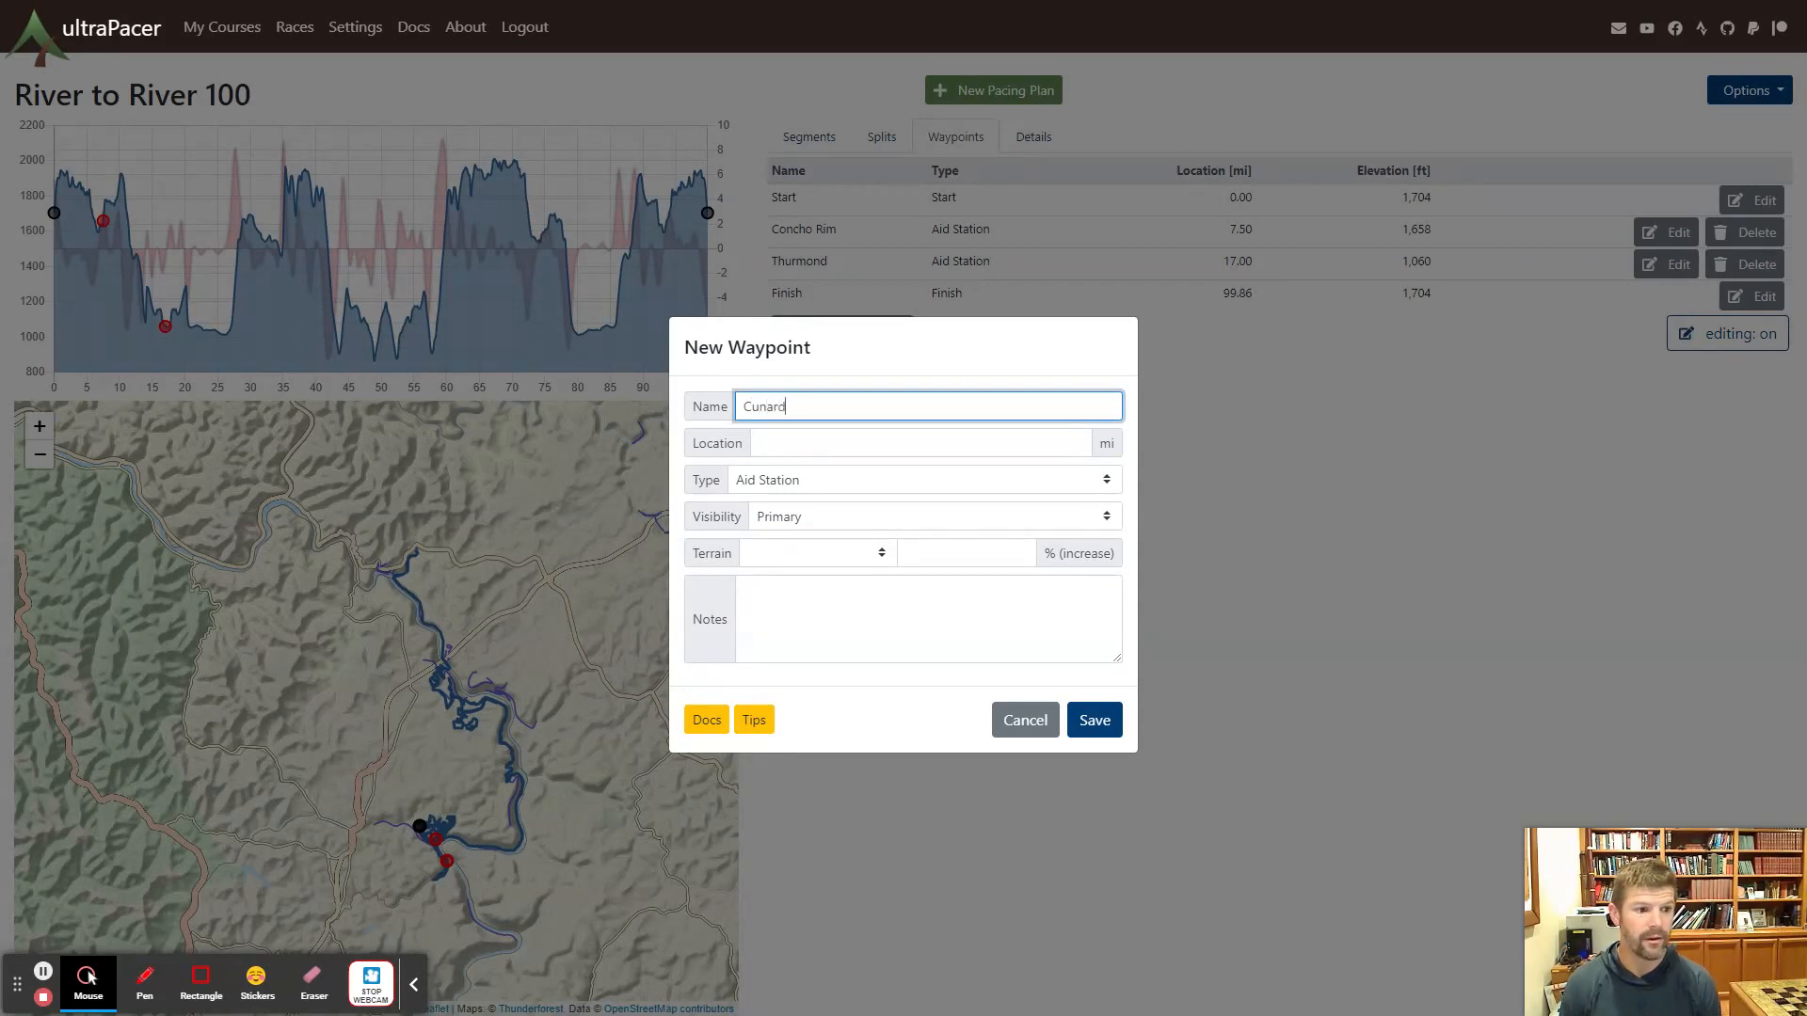
pyautogui.press('Tab')
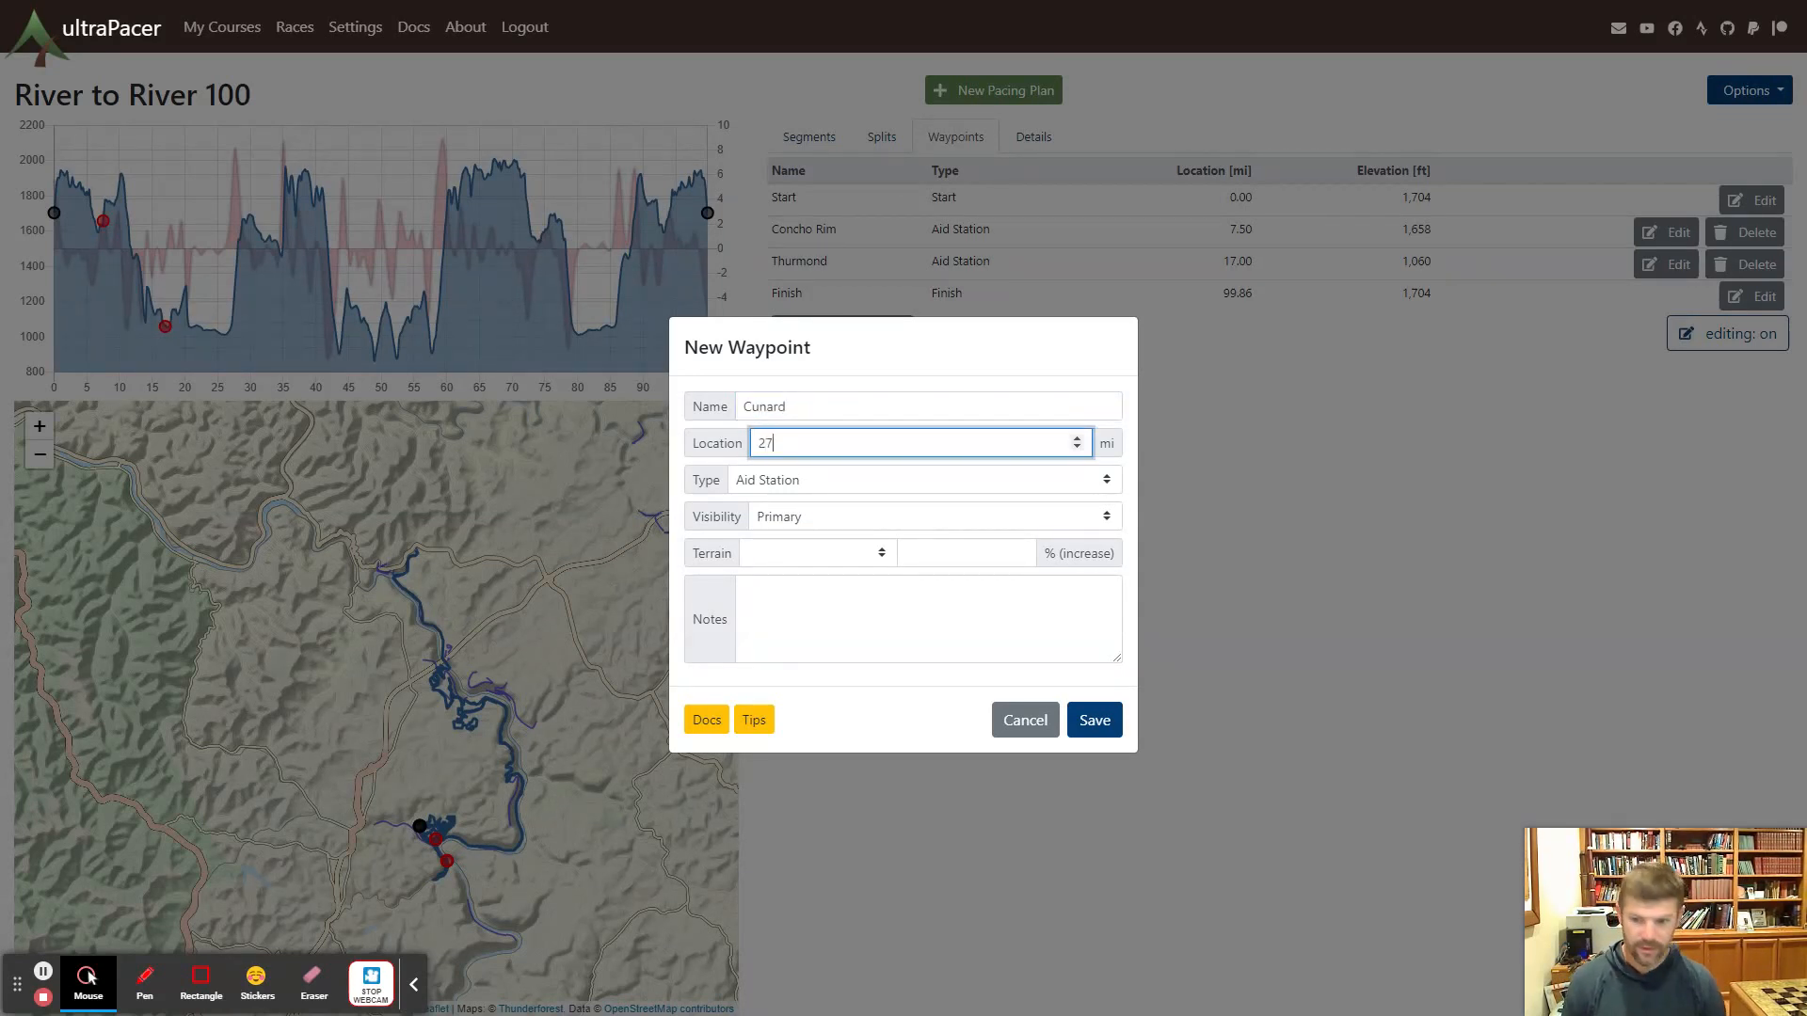
pyautogui.click(1095, 720)
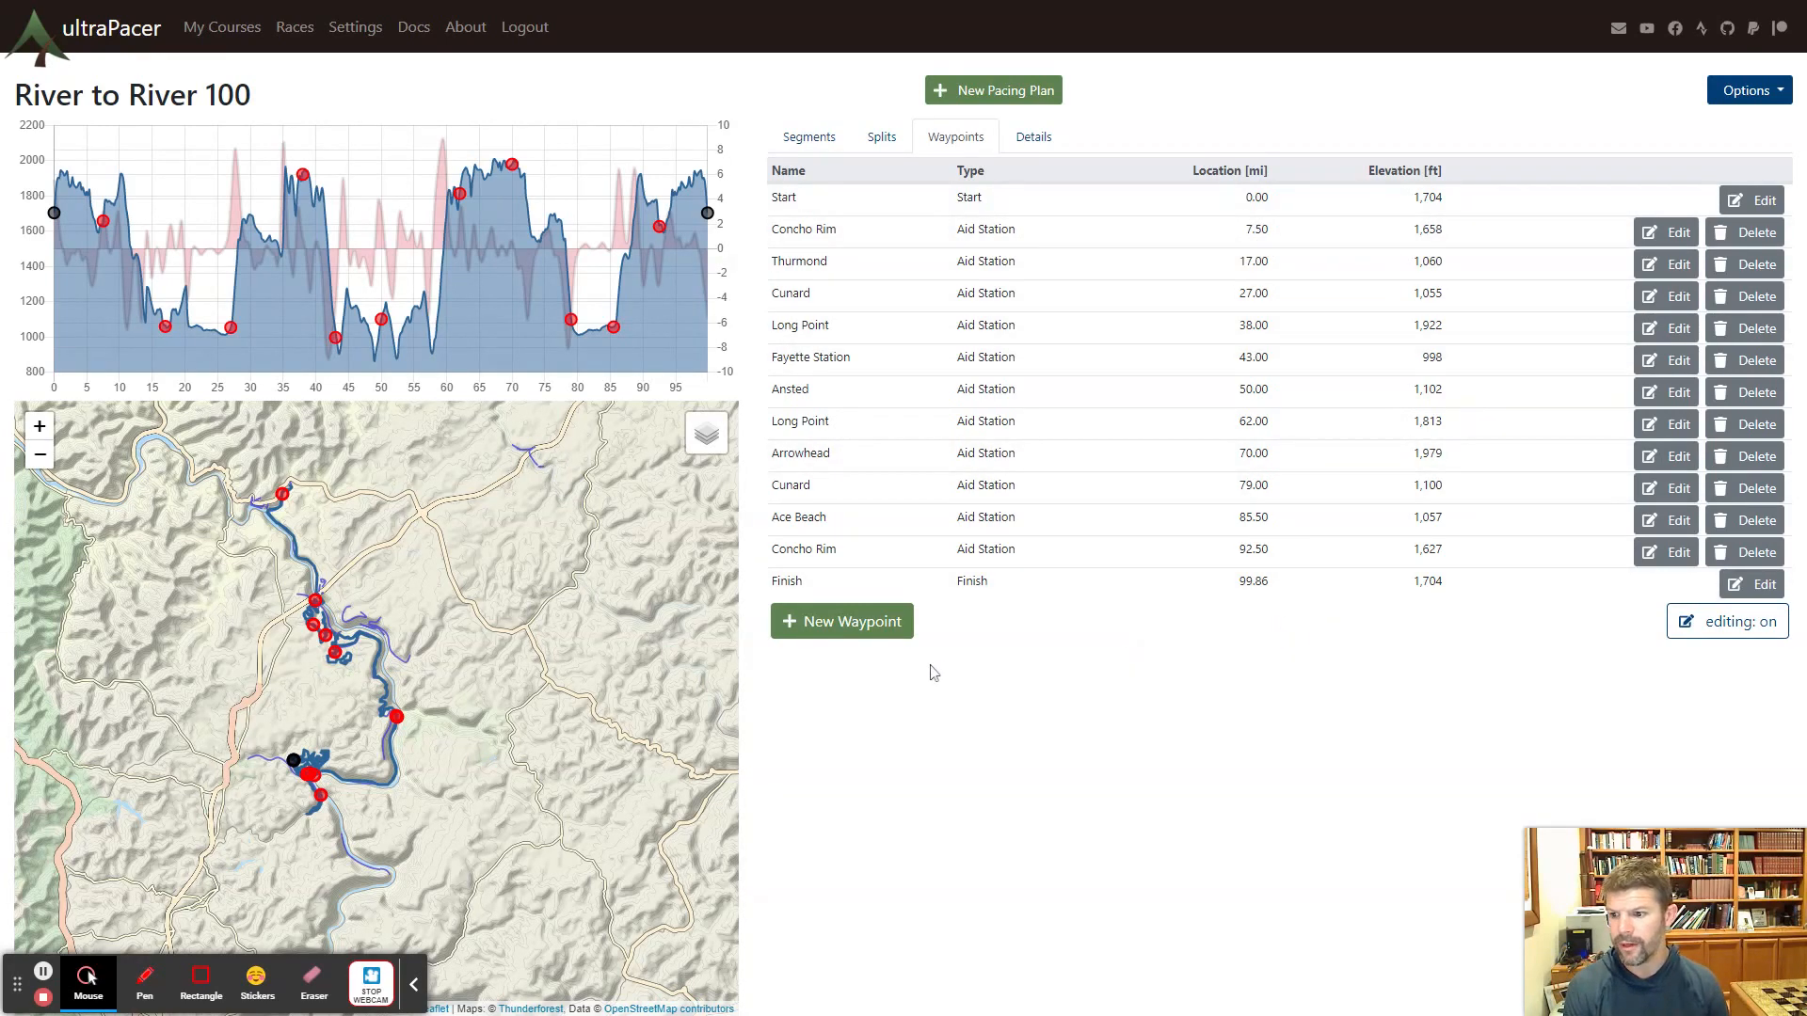
# Locate the Thurmond aid station on the map and shift it forward along the course to 17.19 mi, at the Thurmond map label
pyautogui.moveTo(508, 600); pyautogui.dragTo(658, 631)
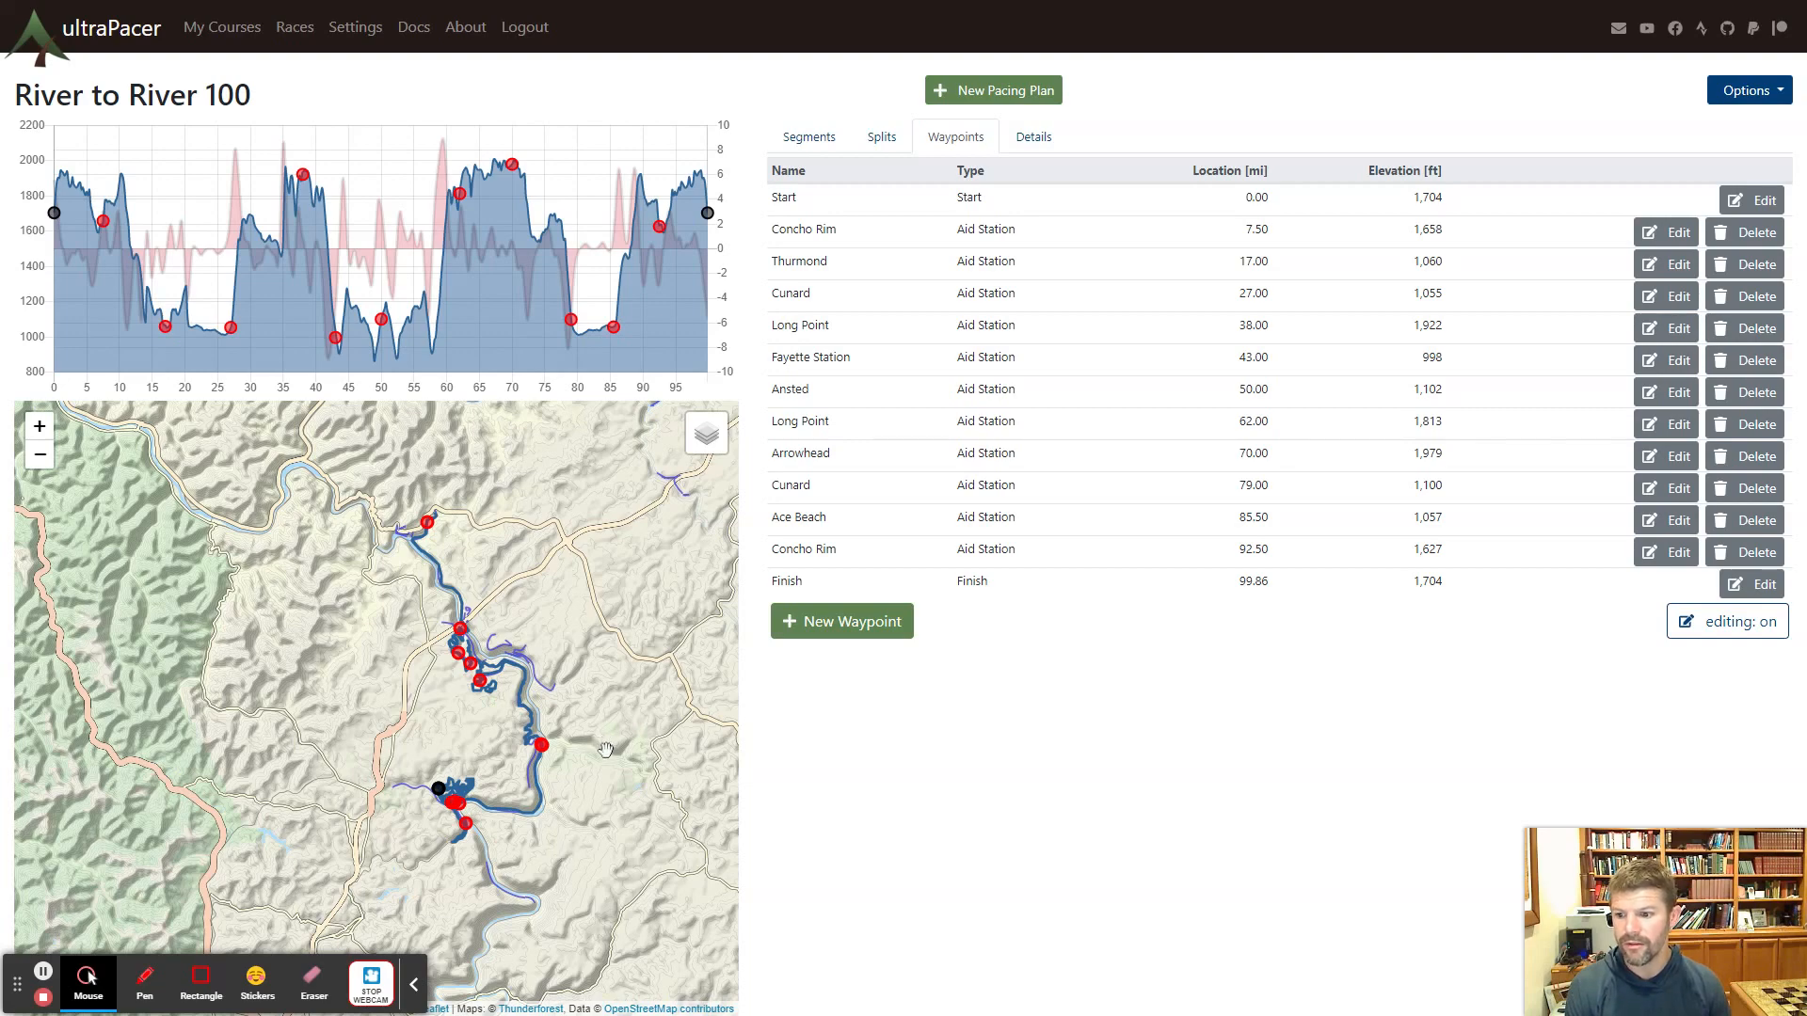
pyautogui.scroll(2, 518, 826)
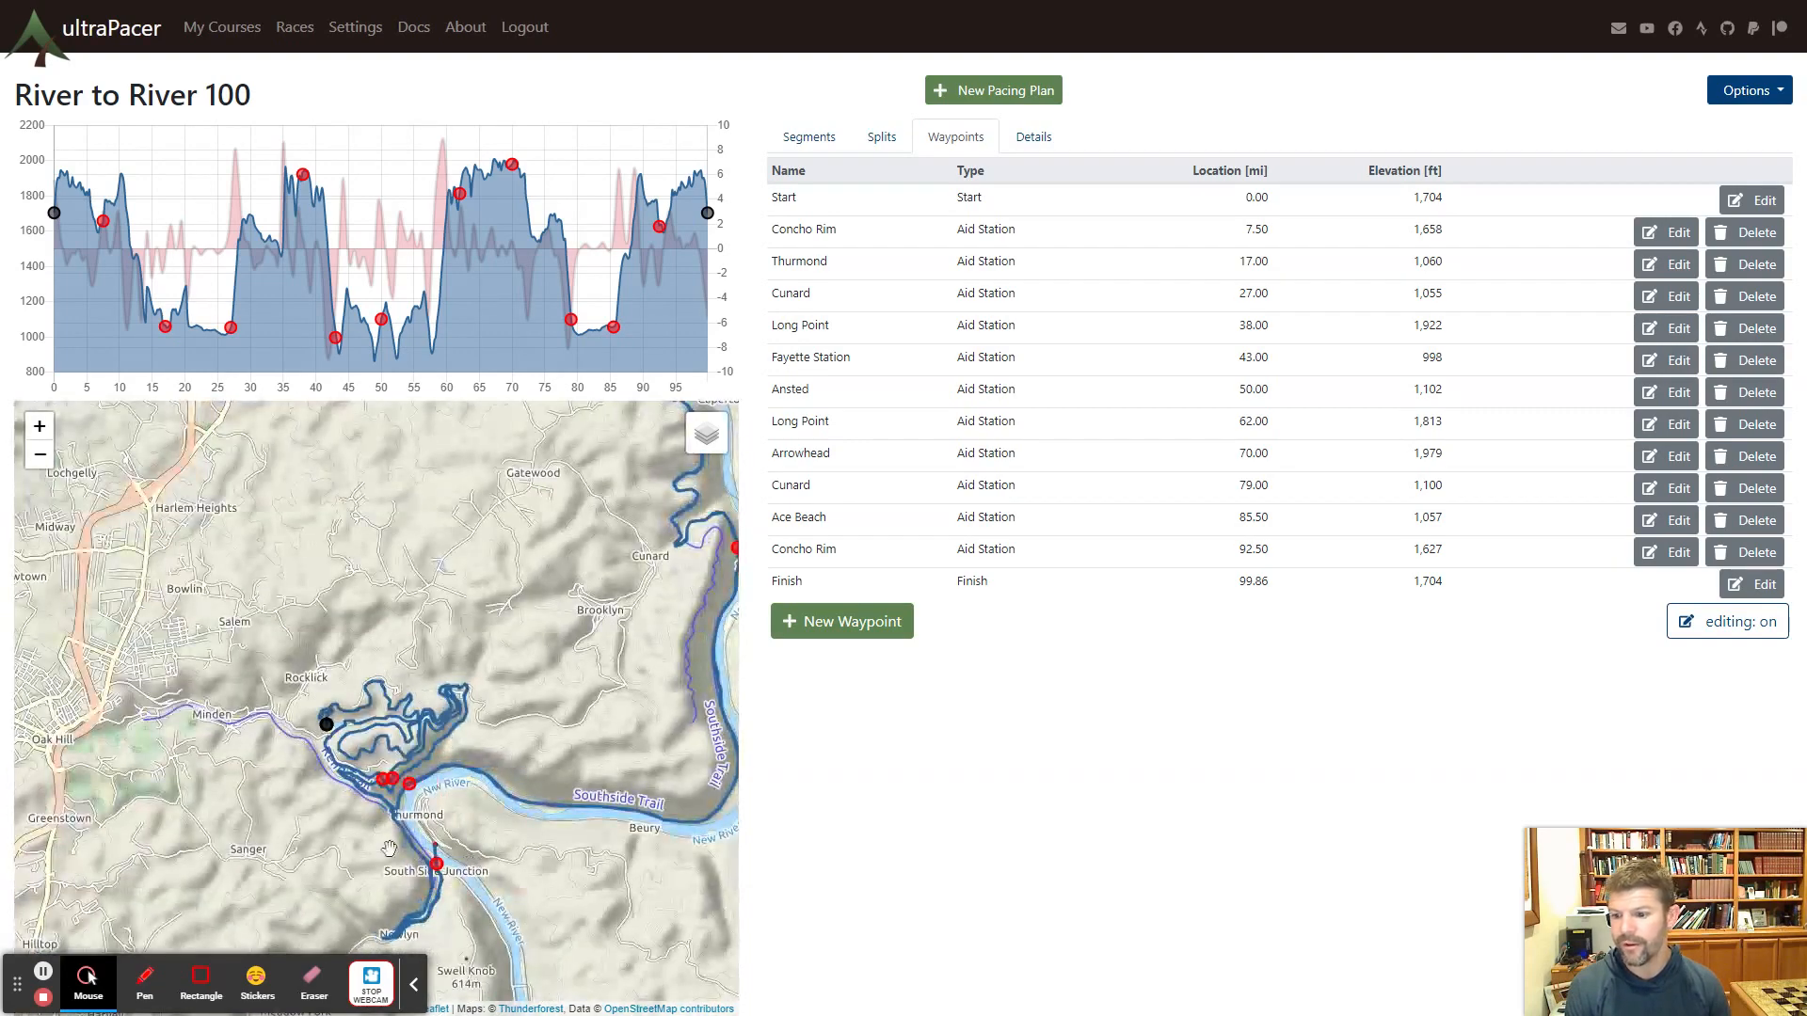
pyautogui.scroll(1, 584, 798)
pyautogui.moveTo(584, 798); pyautogui.dragTo(569, 682)
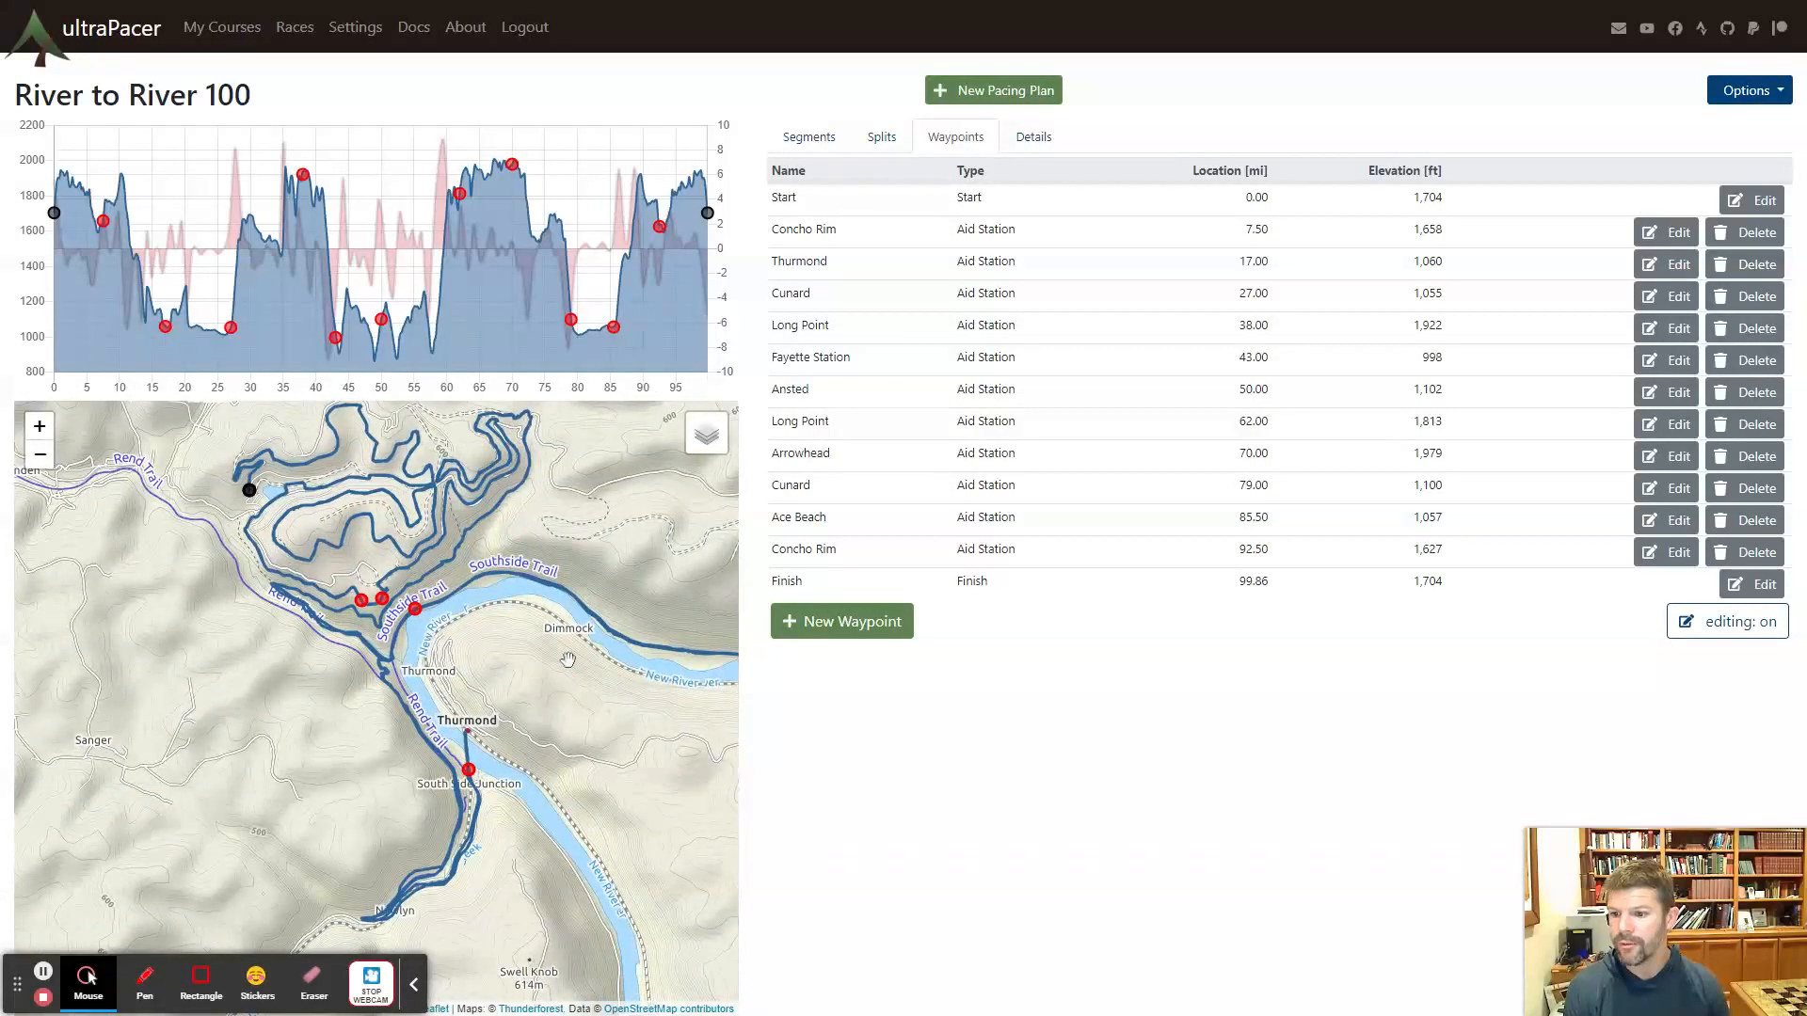
pyautogui.click(469, 771)
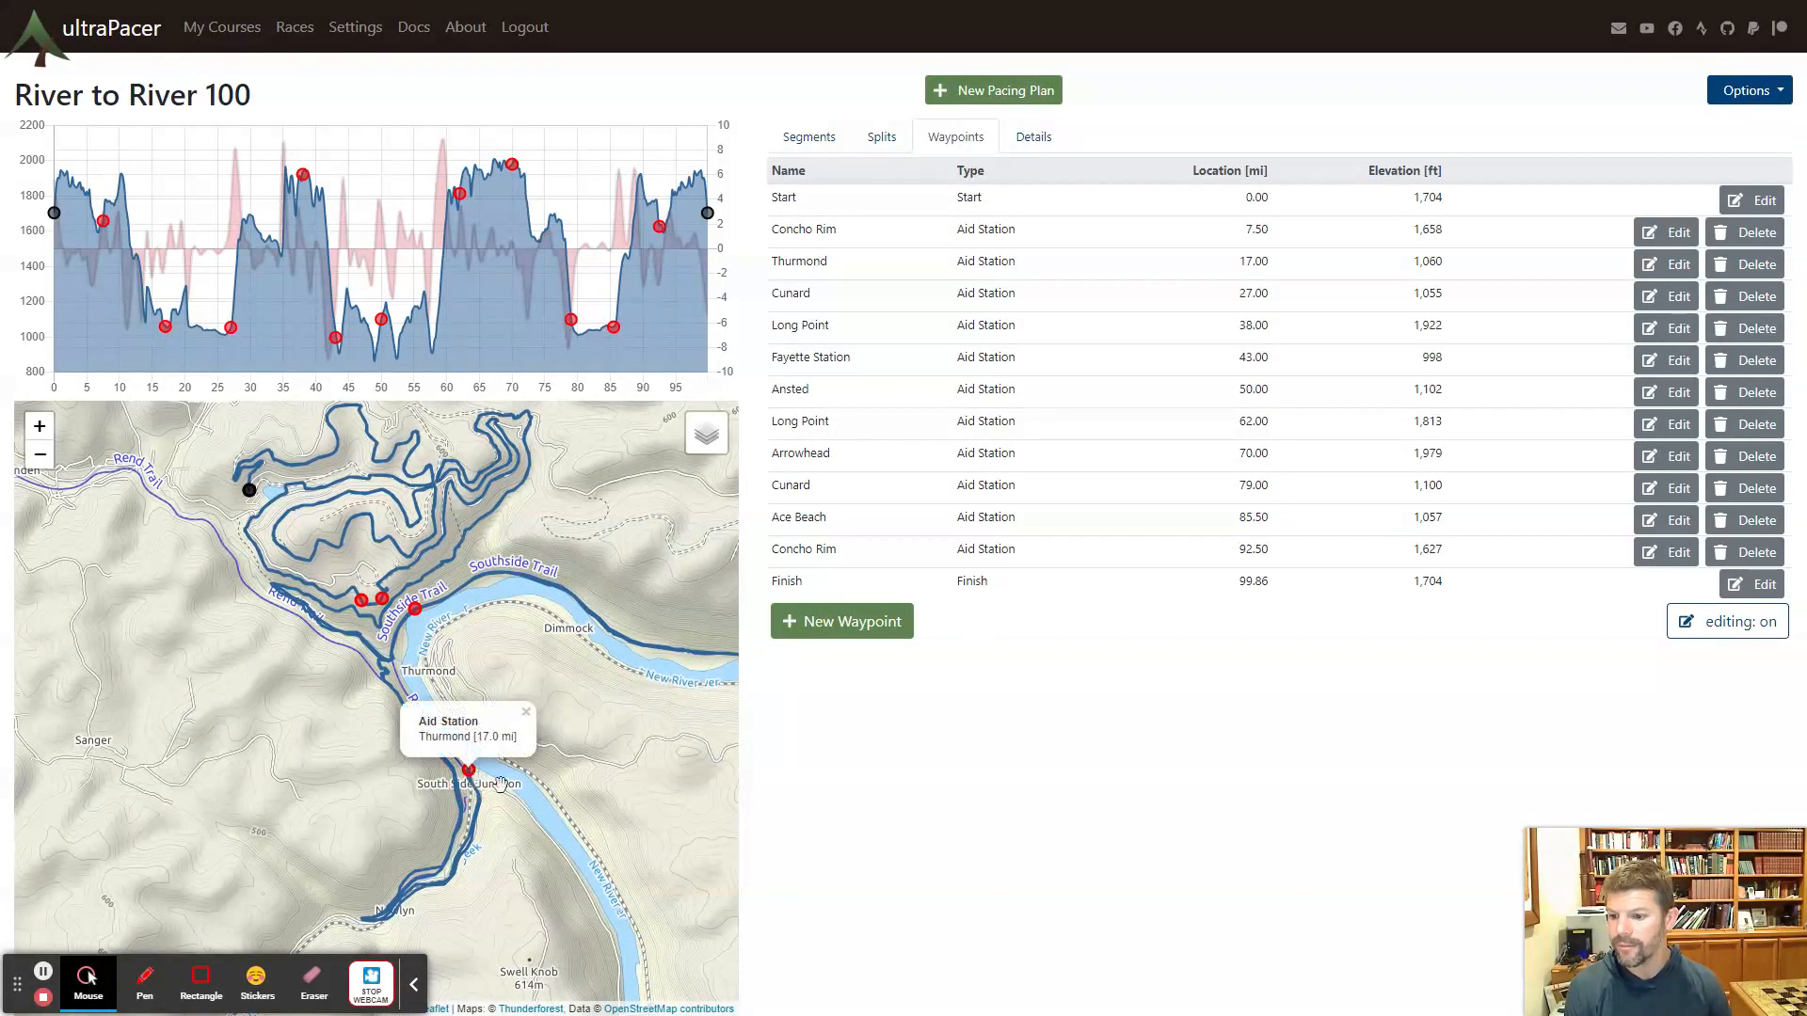
pyautogui.click(606, 733)
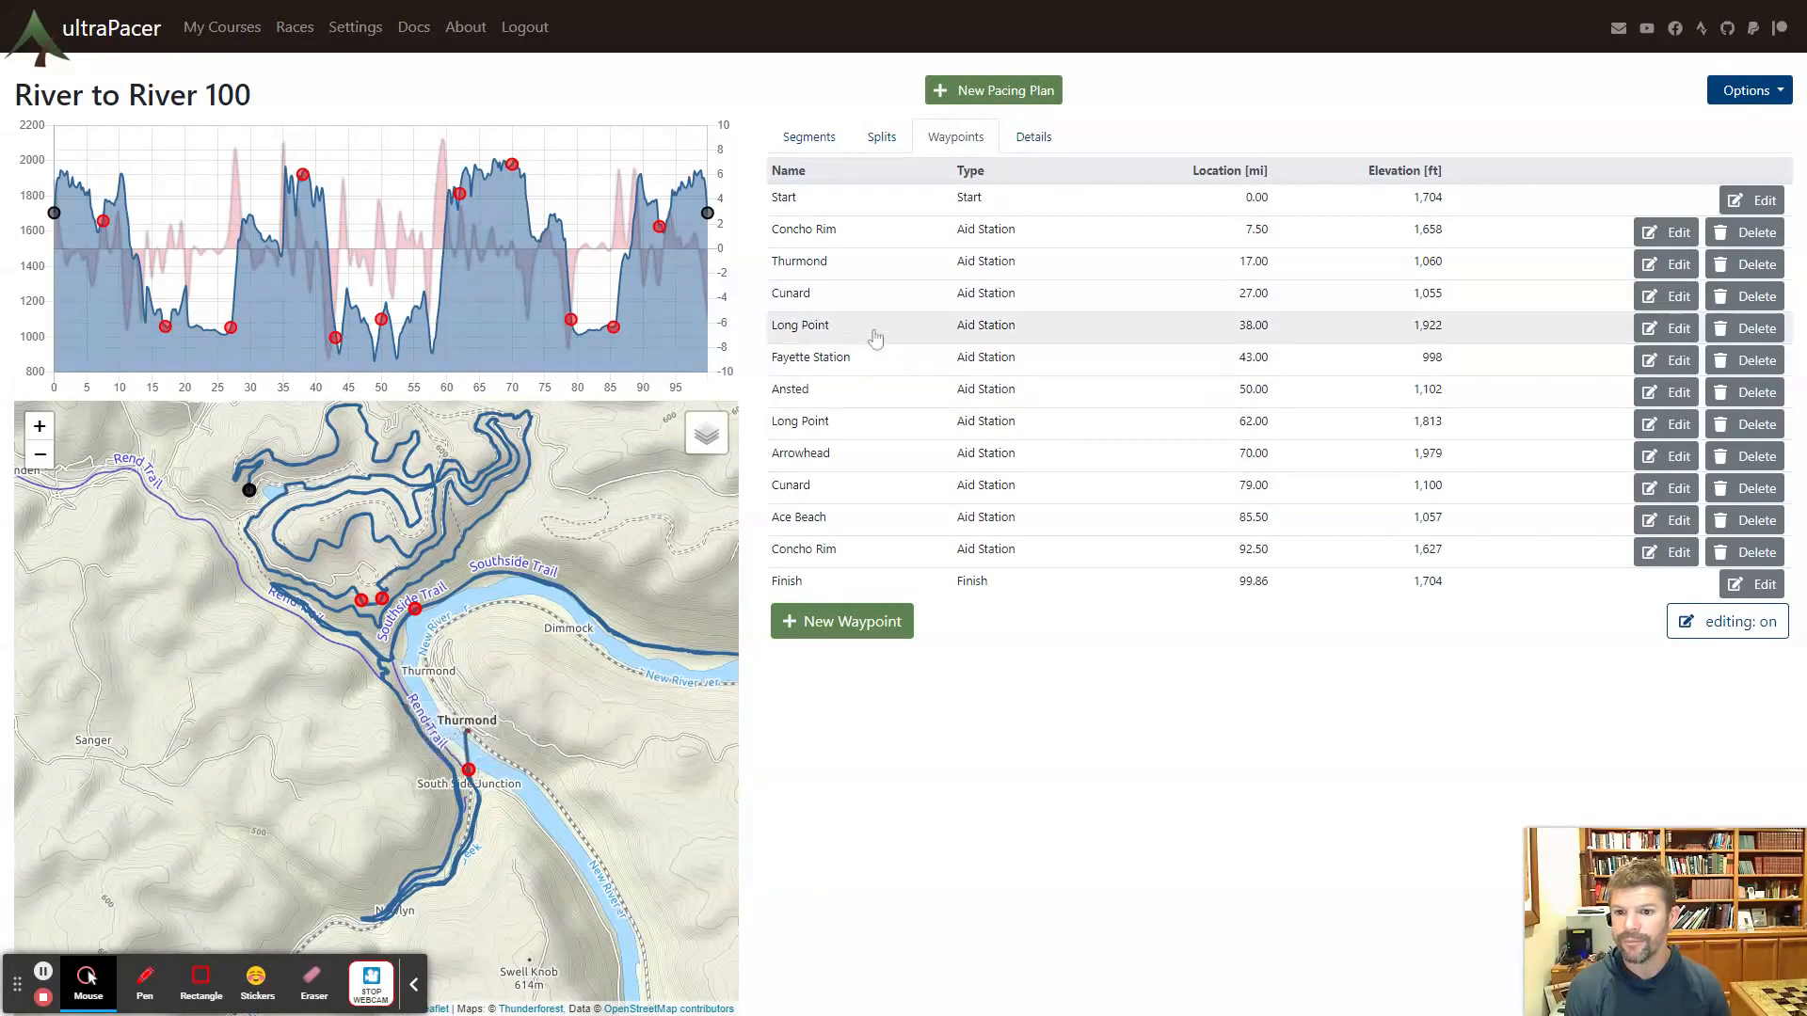
pyautogui.click(906, 269)
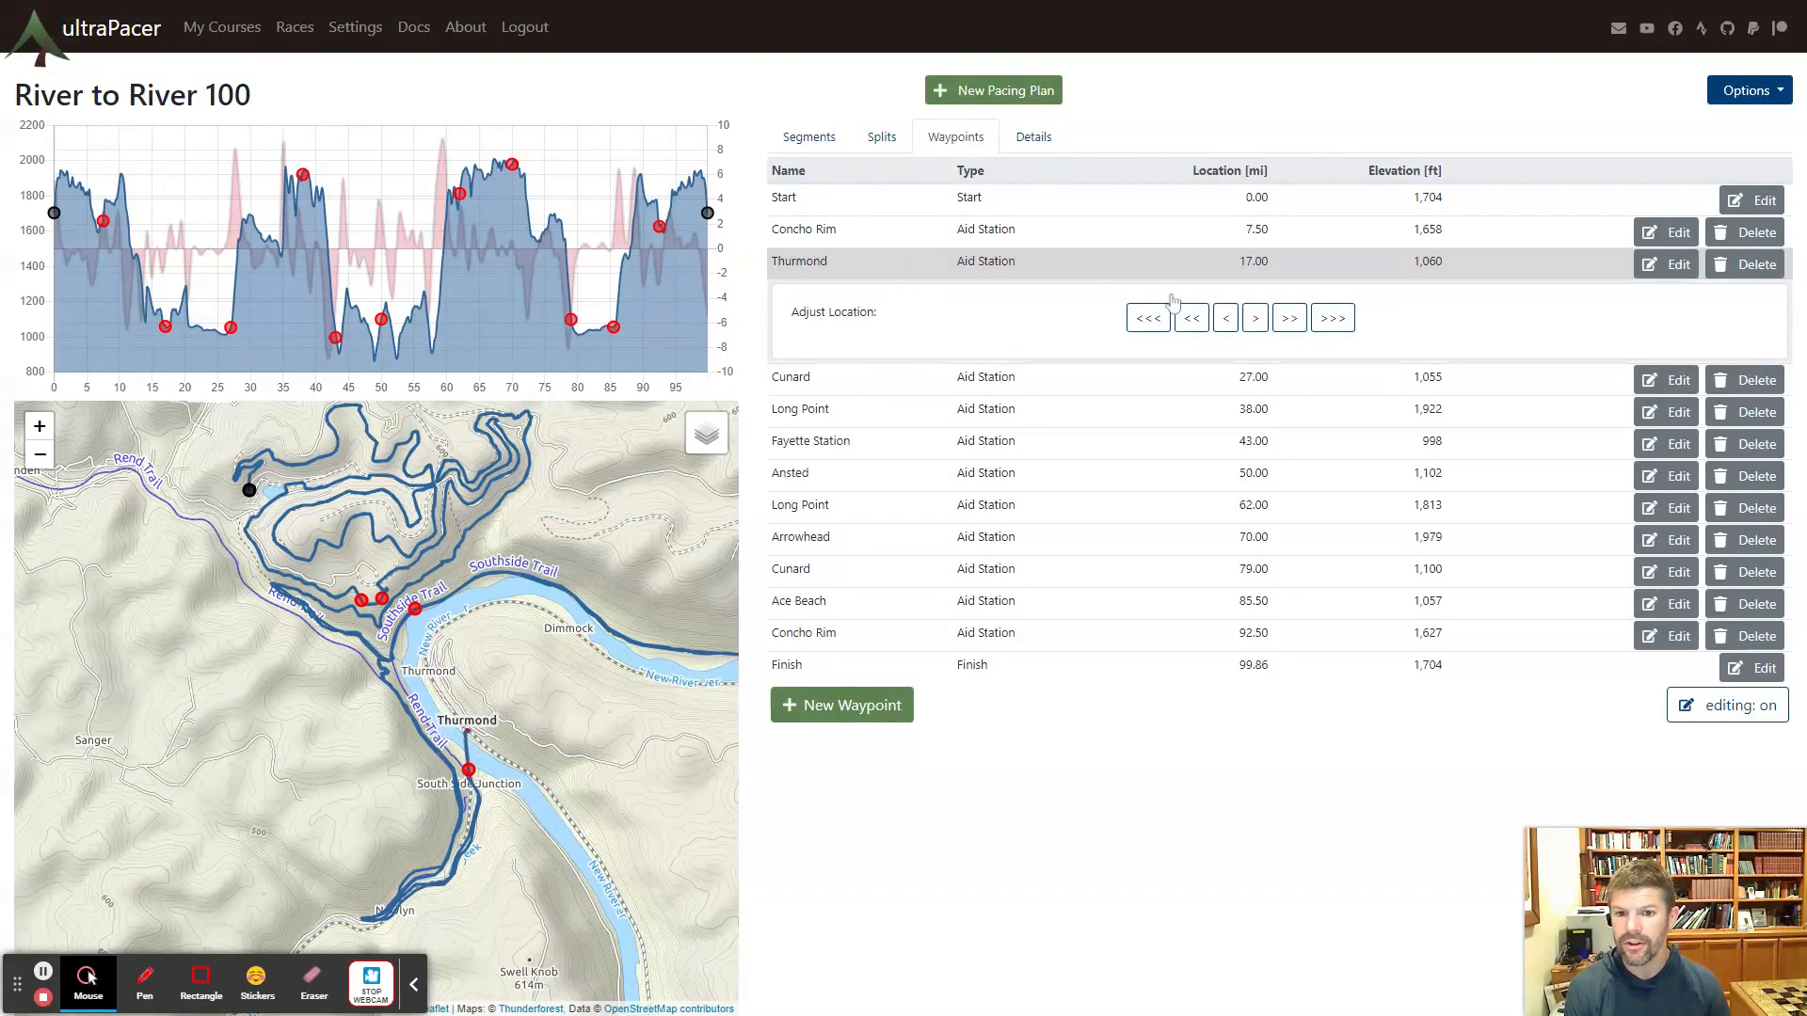
pyautogui.click(1258, 317)
pyautogui.click(1258, 318)
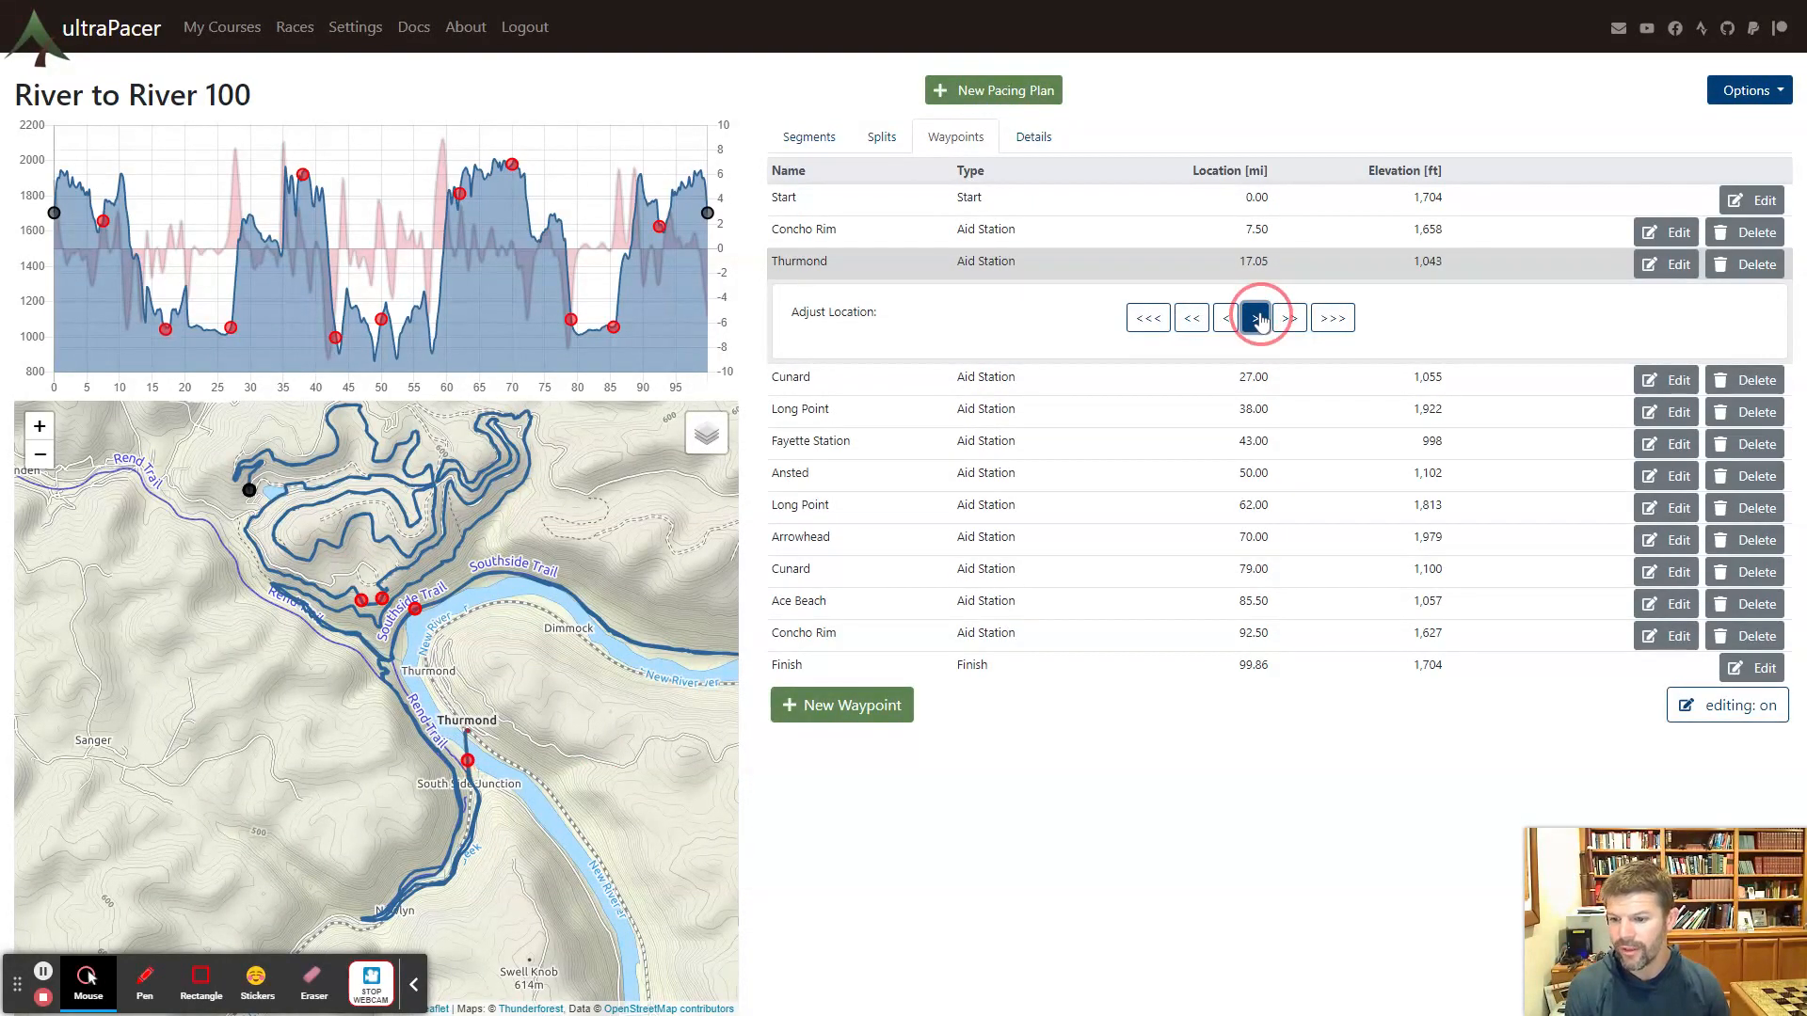
pyautogui.click(1258, 318)
pyautogui.click(1258, 318)
pyautogui.click(1258, 318)
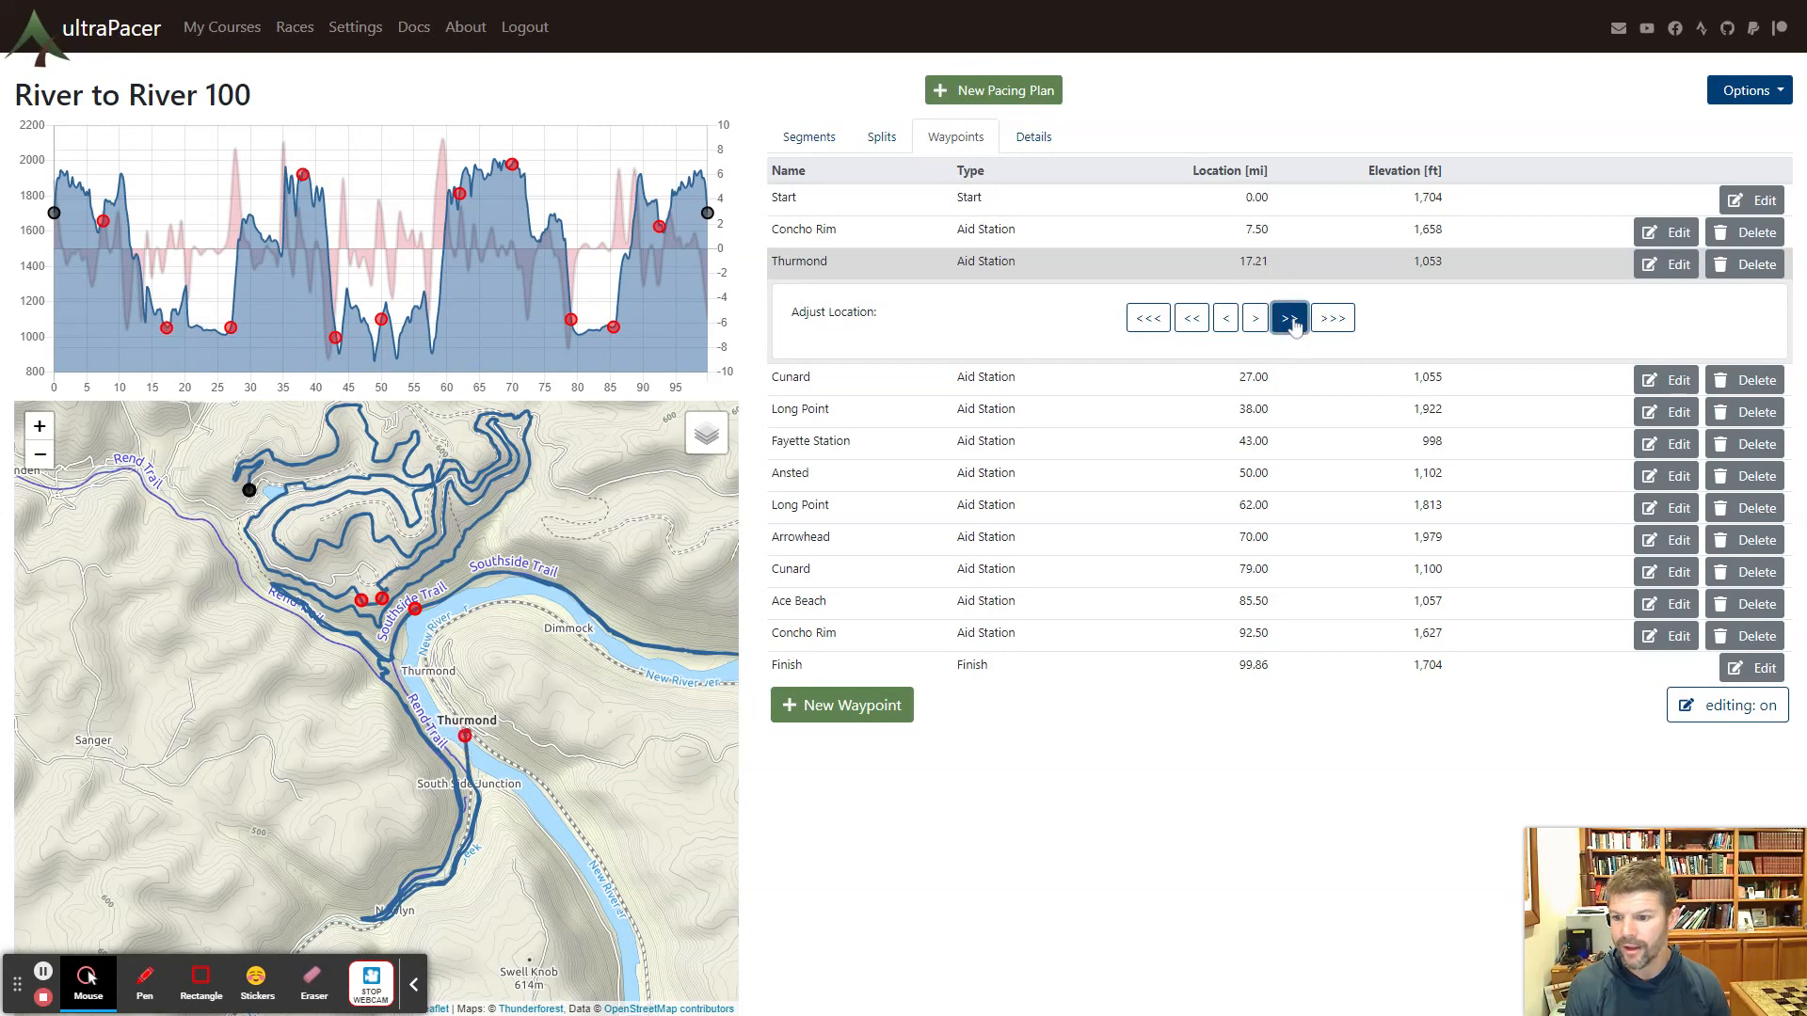
pyautogui.click(1258, 318)
pyautogui.click(1259, 319)
pyautogui.click(1227, 320)
pyautogui.click(1227, 320)
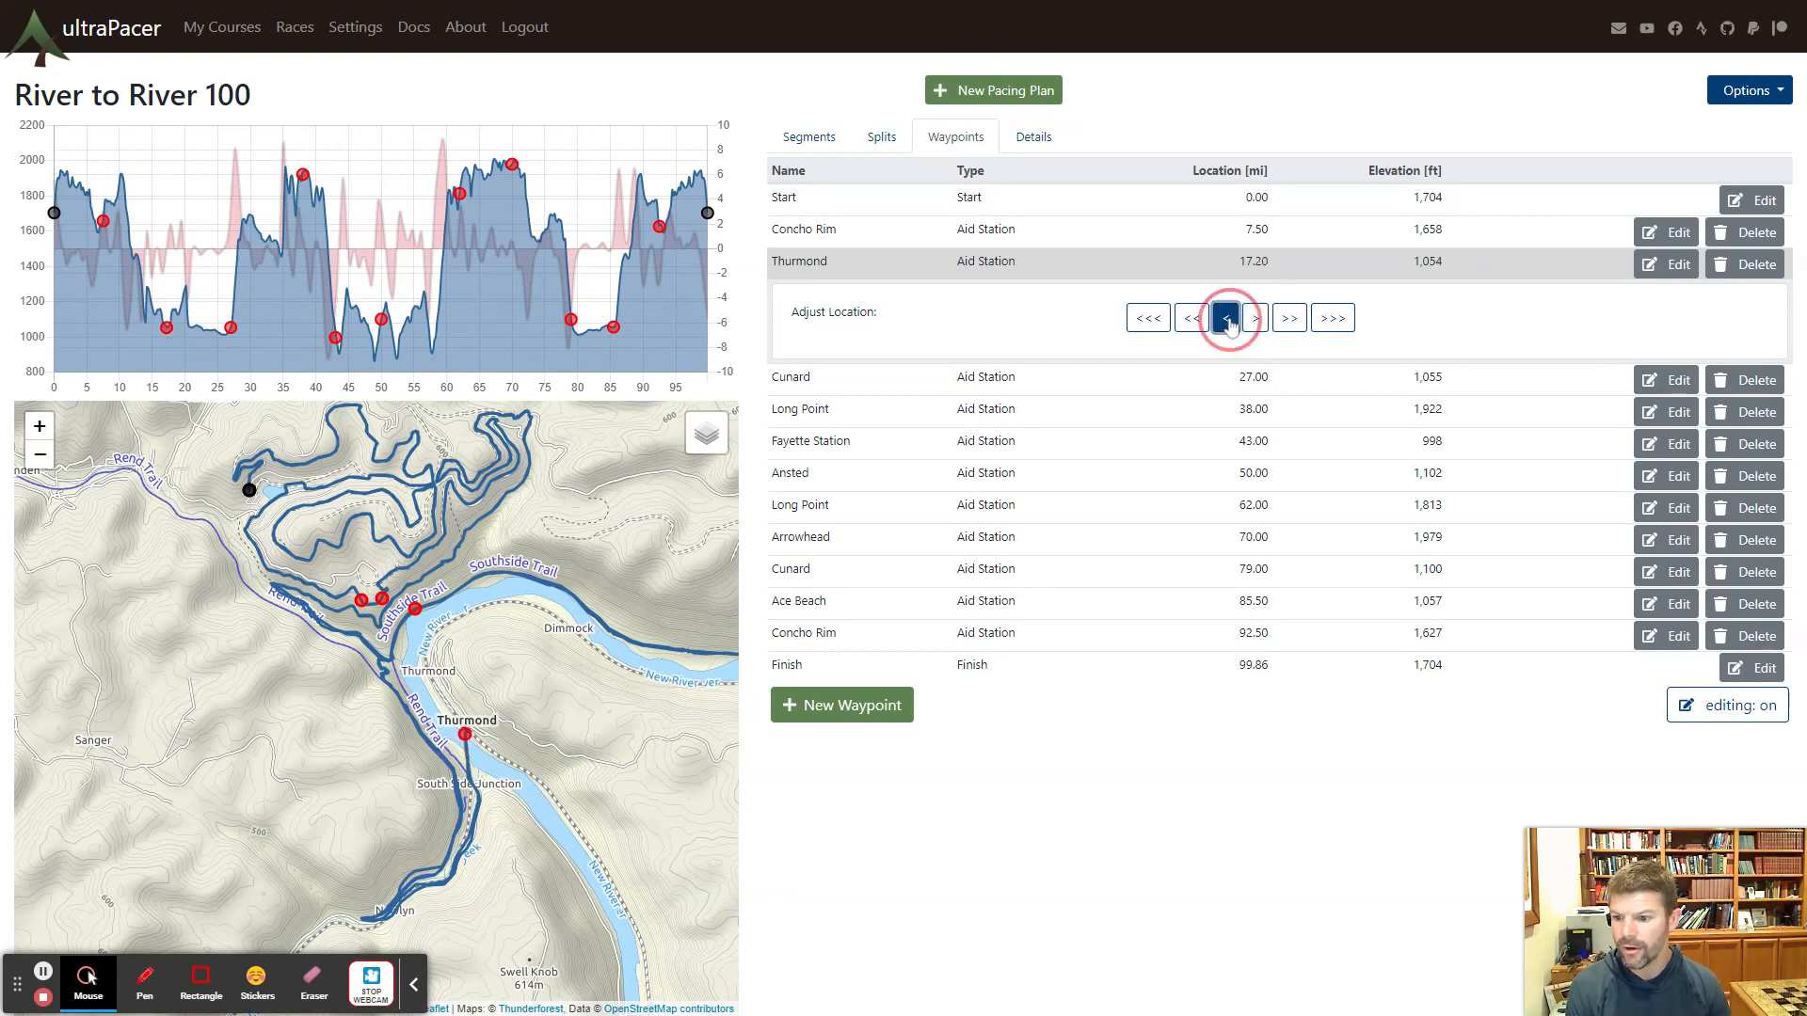
pyautogui.click(1227, 319)
pyautogui.click(1220, 273)
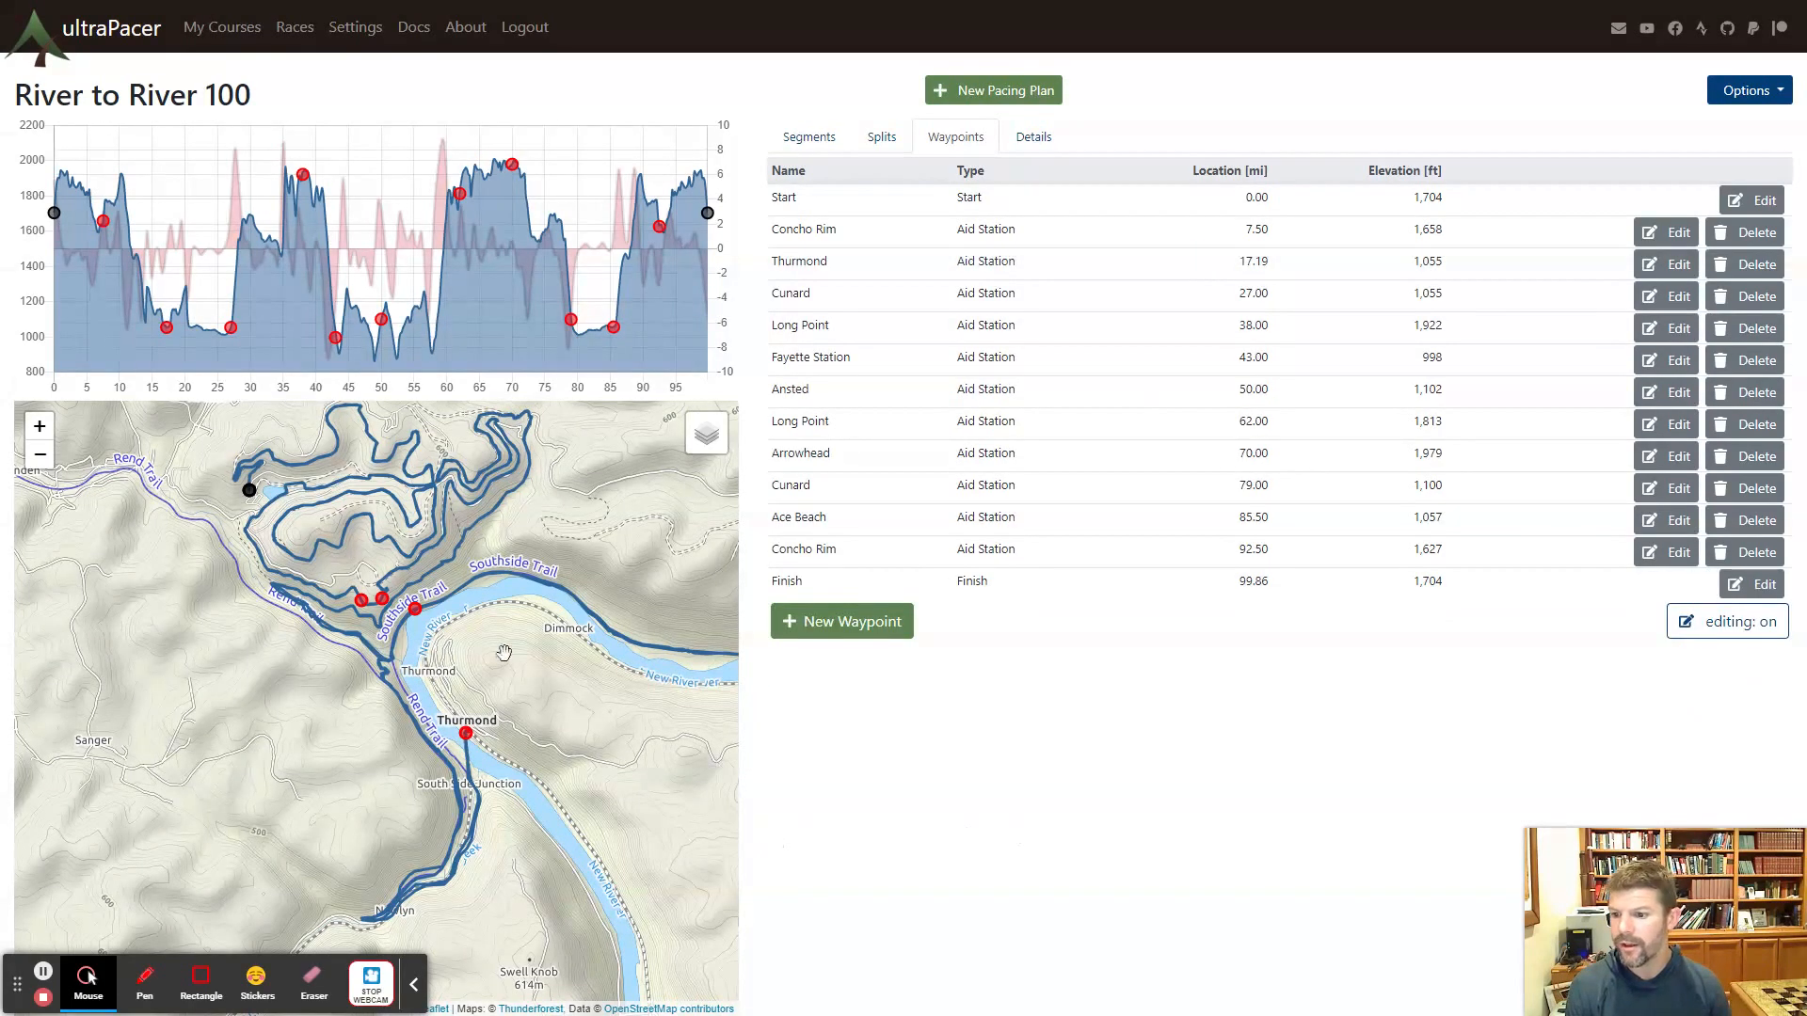
# Identify the aid station markers northwest of Thurmond on the map and shift the first Concho Rim waypoint to 7.62 mi
pyautogui.moveTo(504, 656); pyautogui.dragTo(516, 692)
pyautogui.click(412, 677)
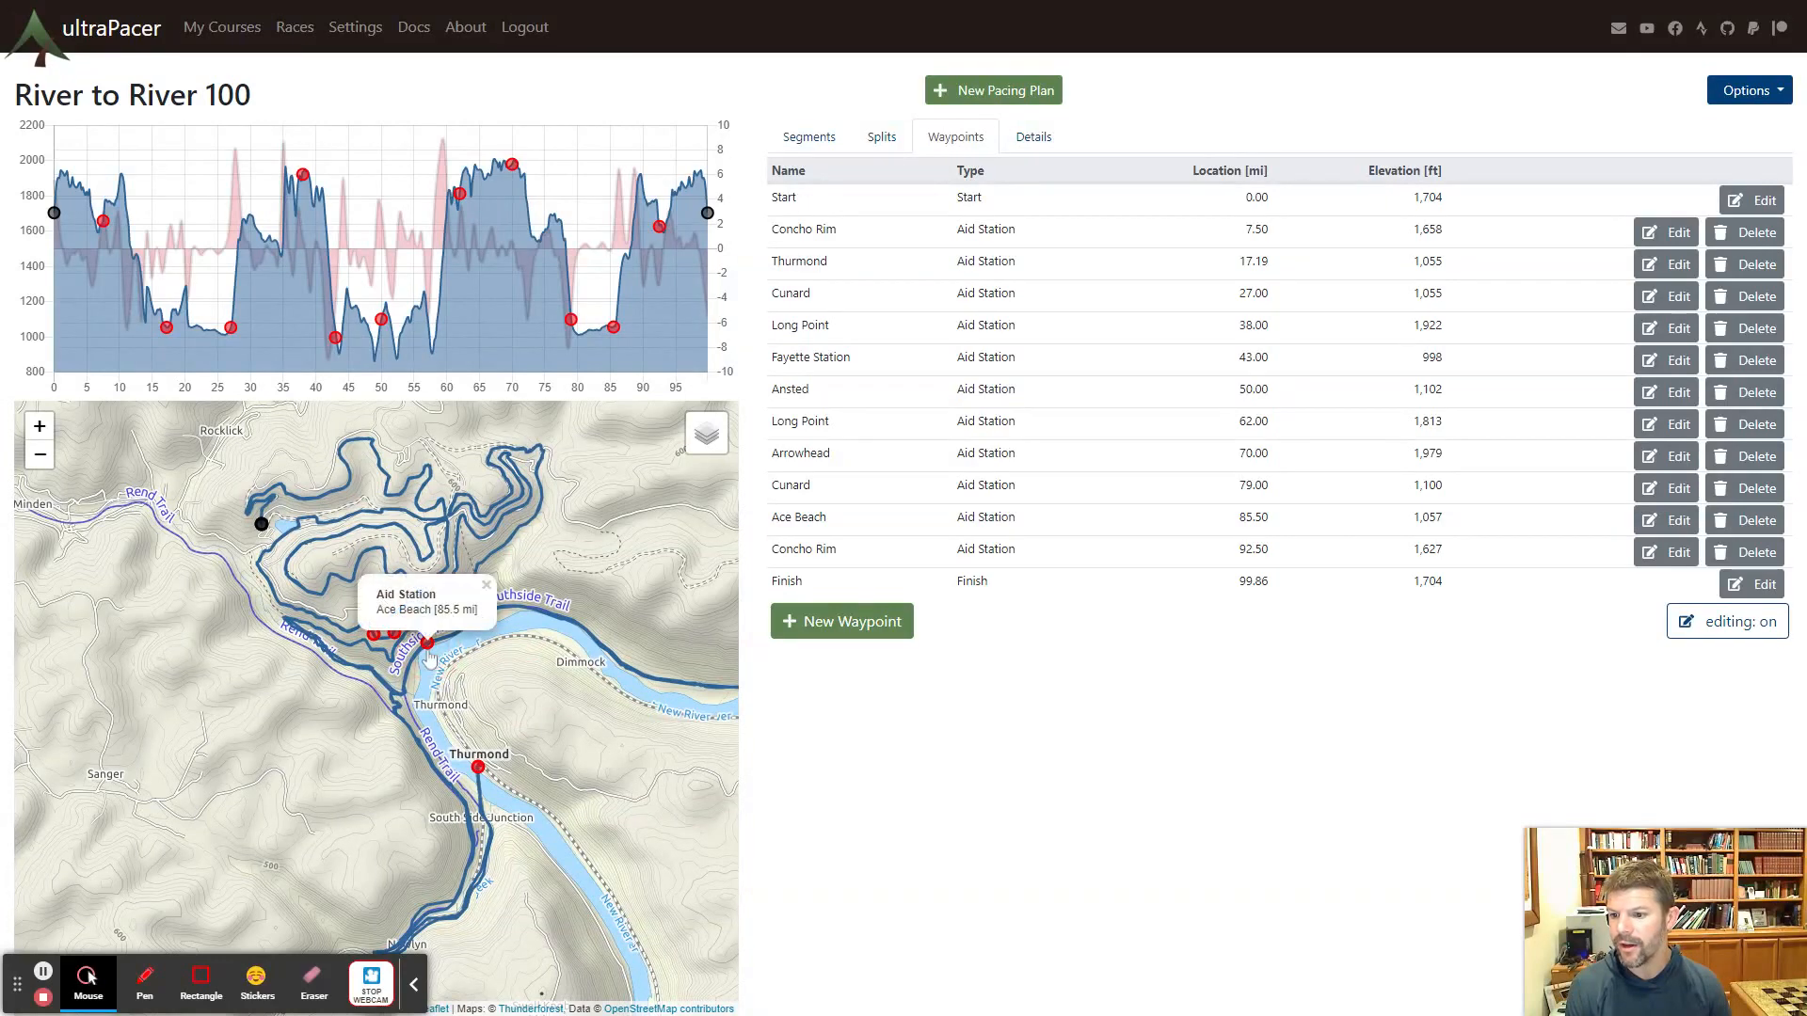
pyautogui.click(395, 635)
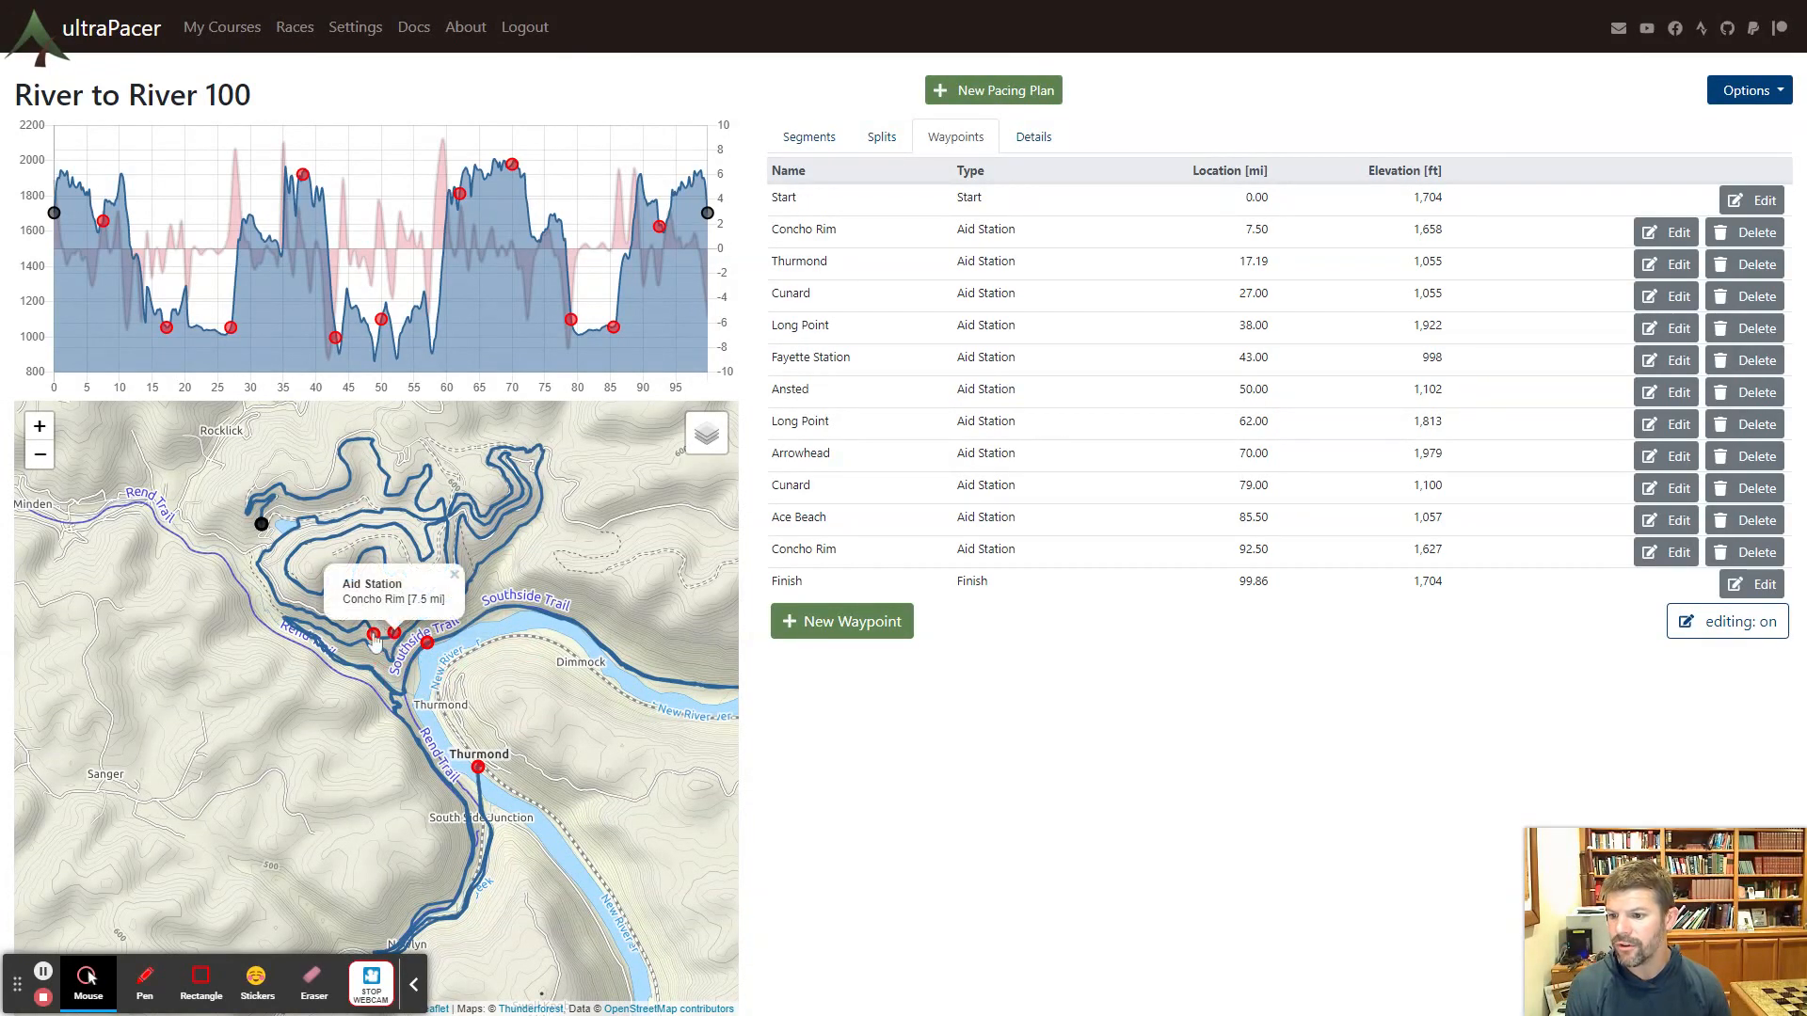
pyautogui.click(376, 638)
pyautogui.click(396, 683)
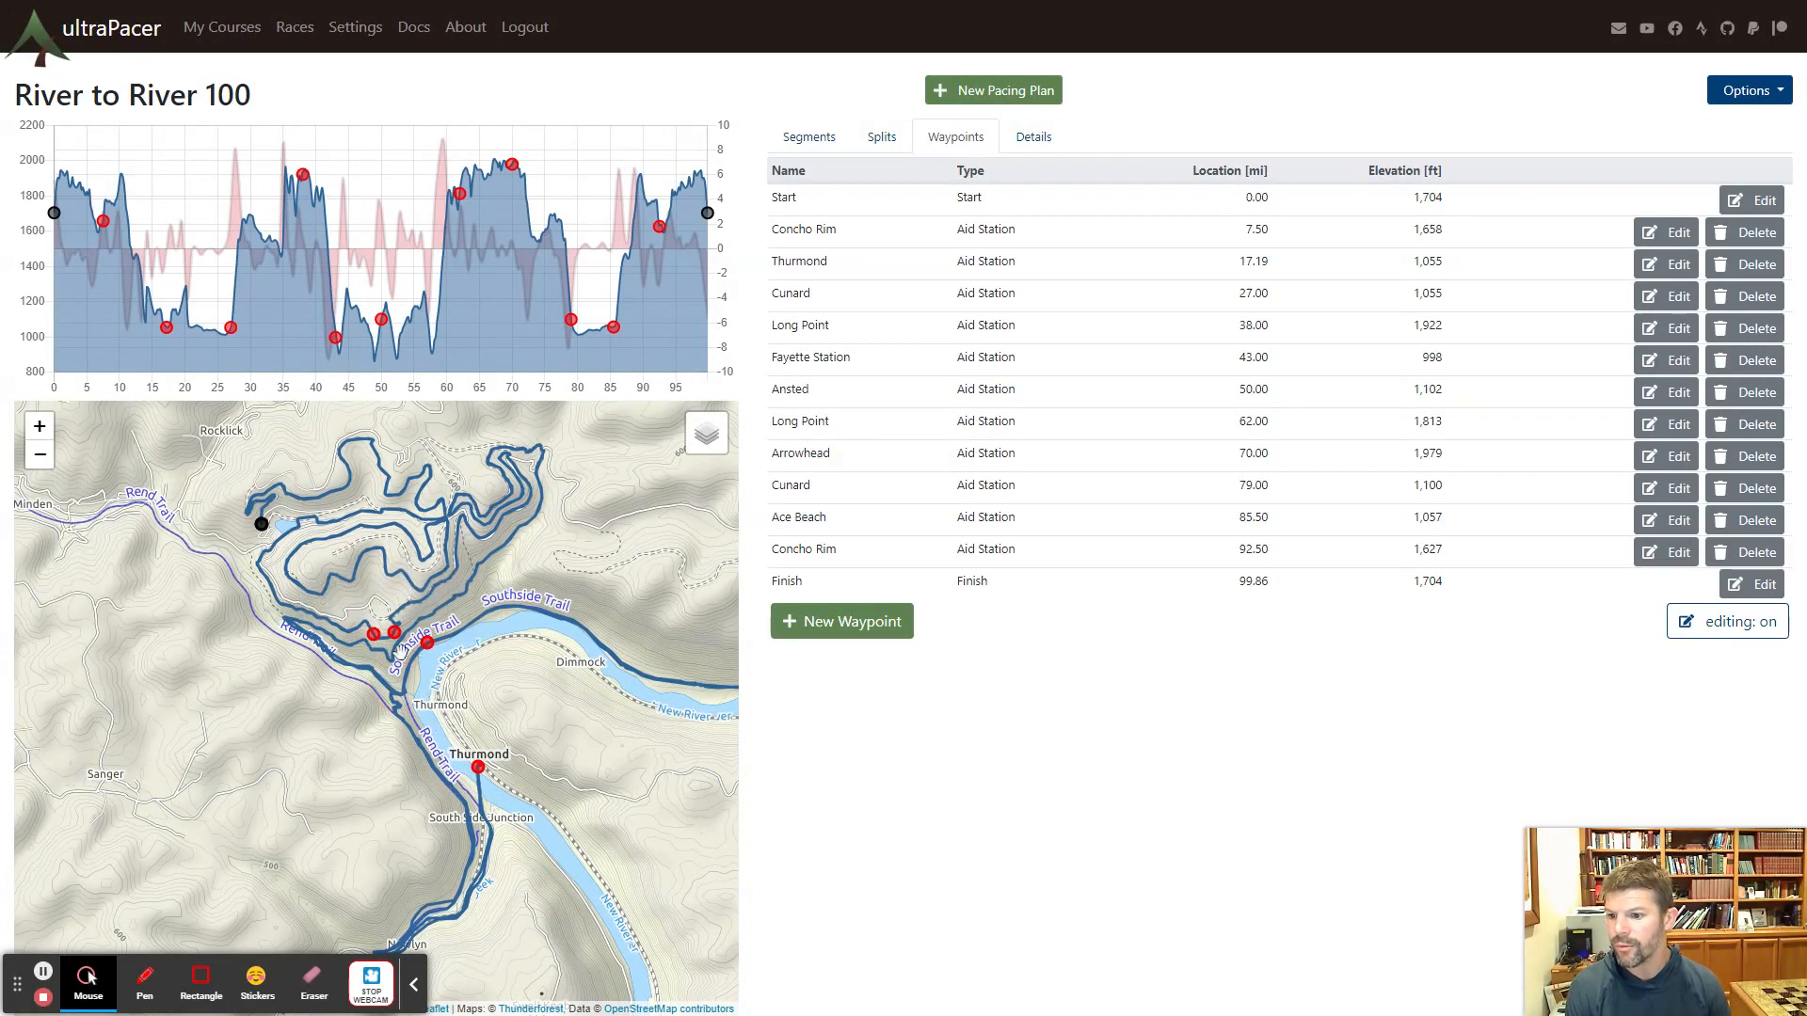
pyautogui.scroll(1, 423, 665)
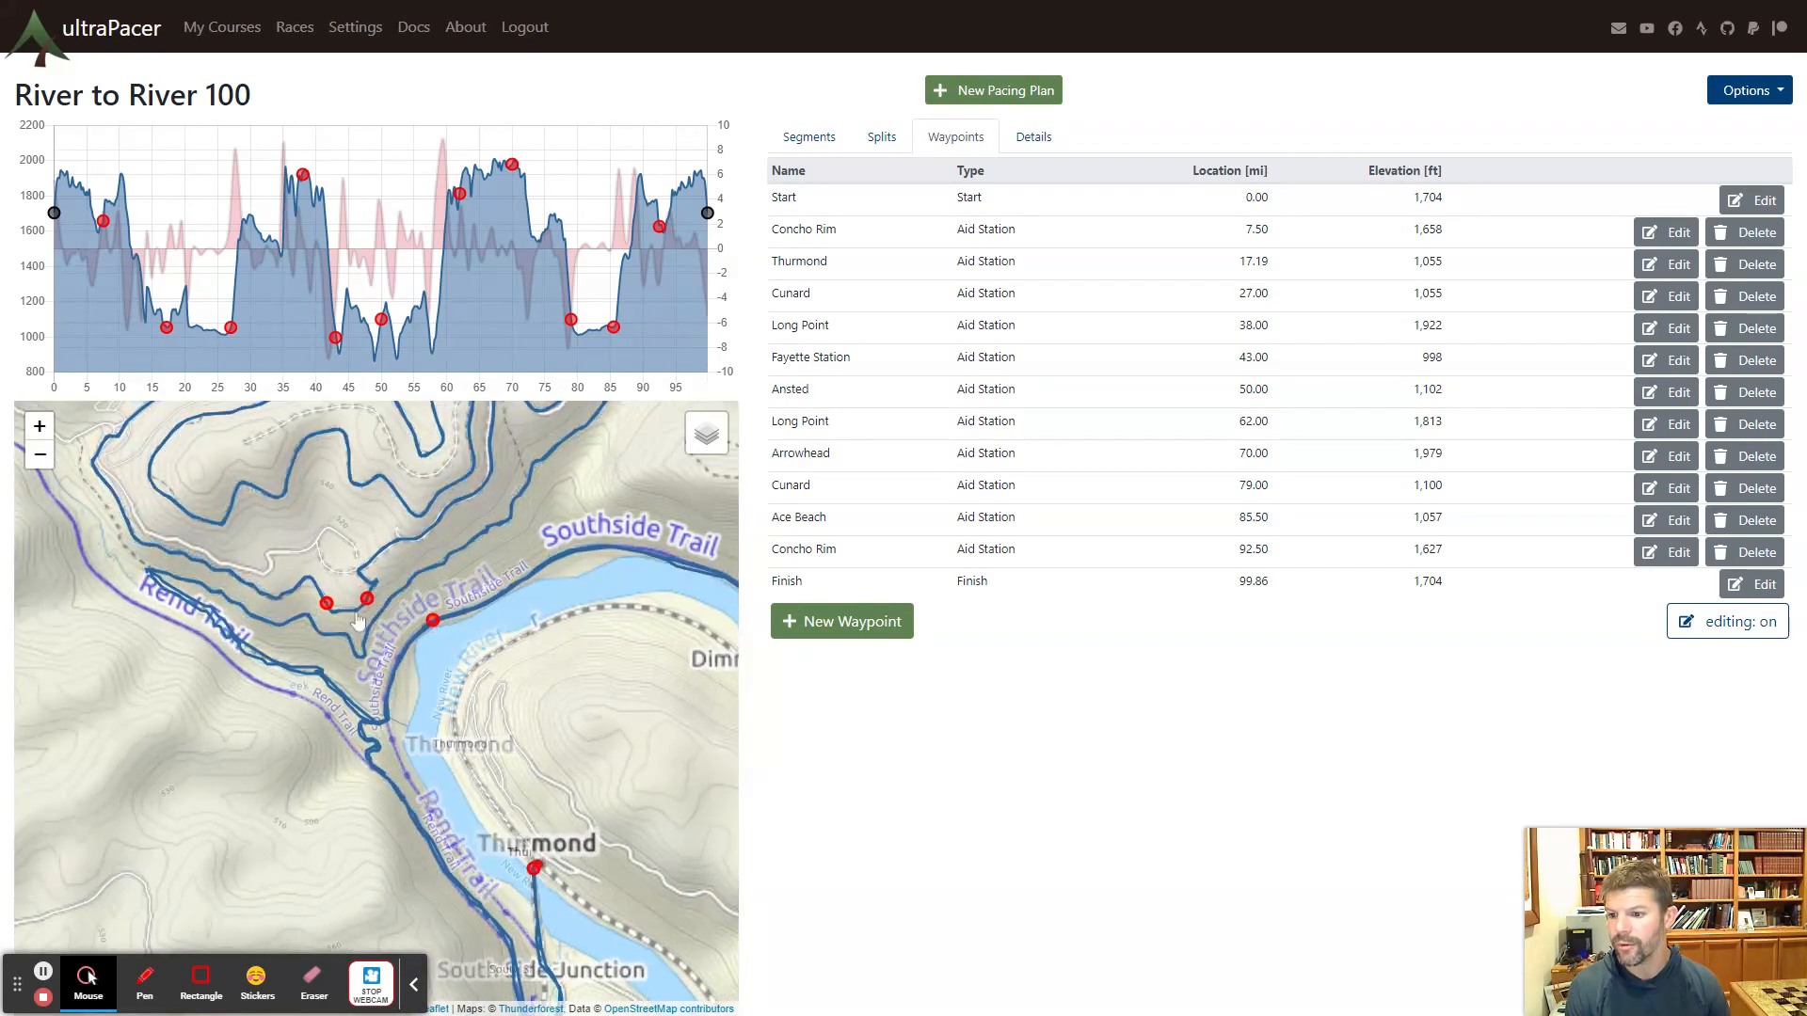
pyautogui.click(988, 230)
pyautogui.click(1224, 288)
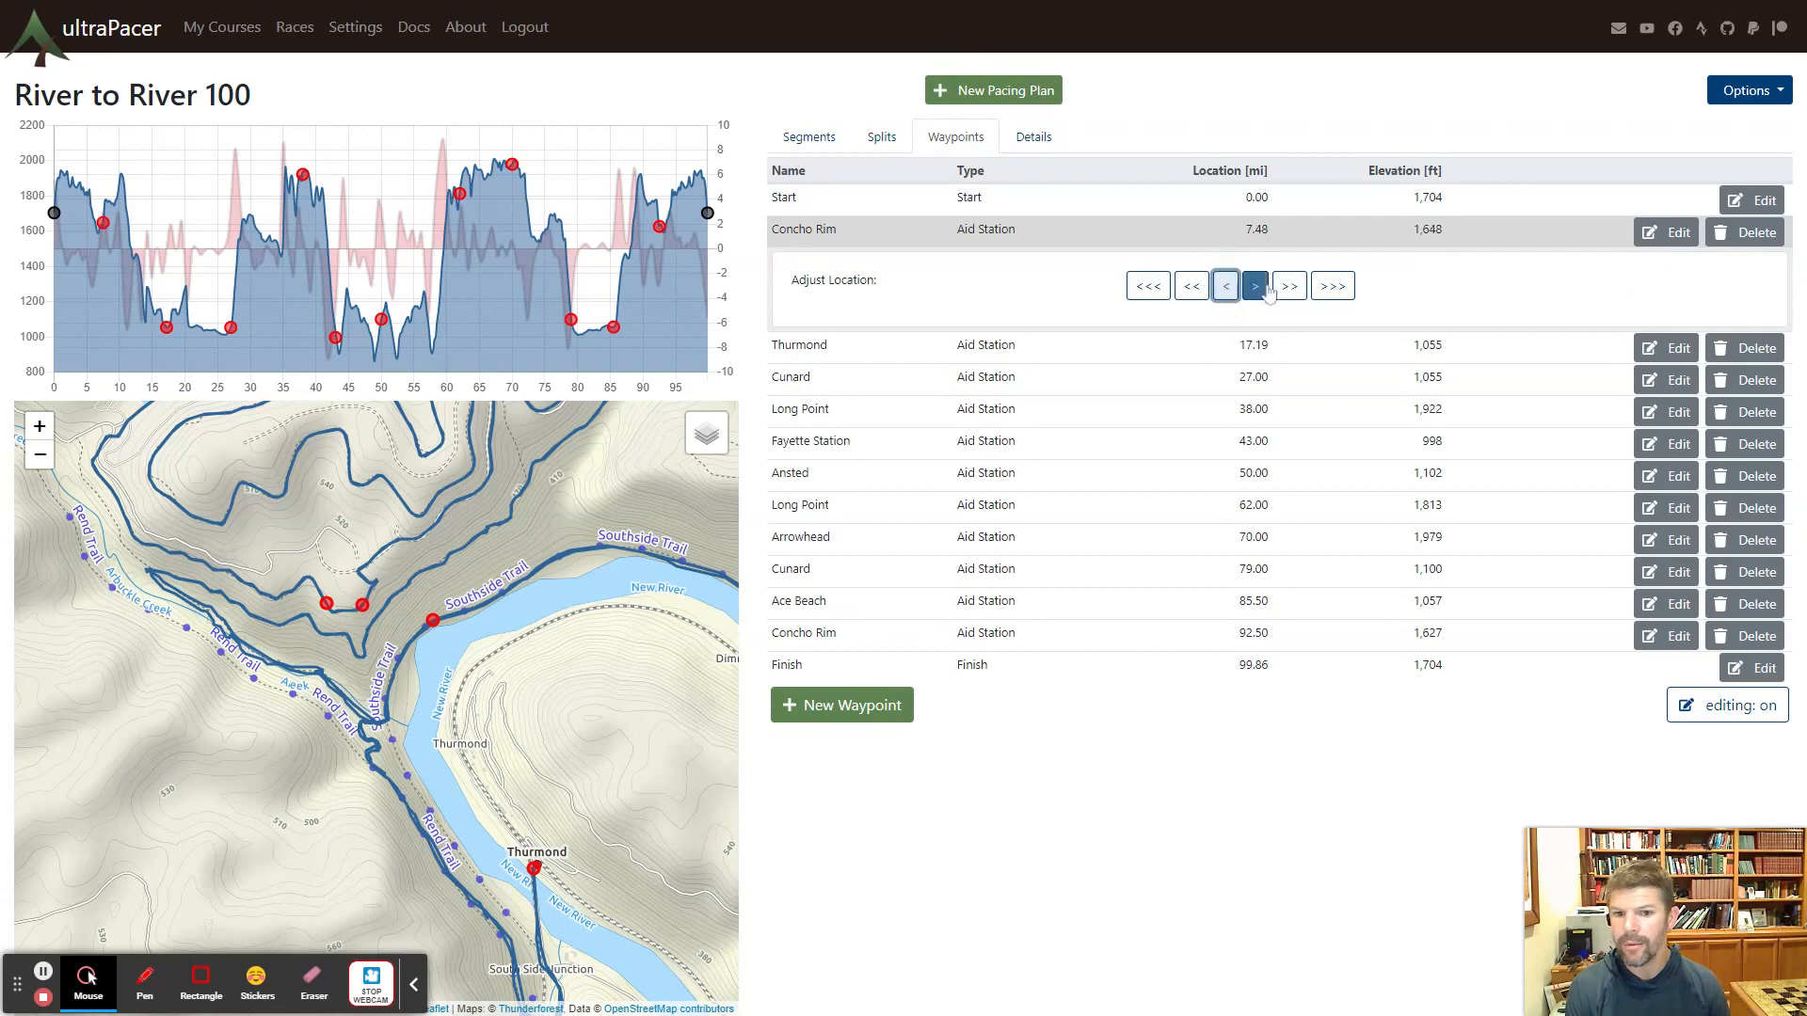
pyautogui.click(1257, 288)
pyautogui.click(1257, 288)
pyautogui.click(1257, 288)
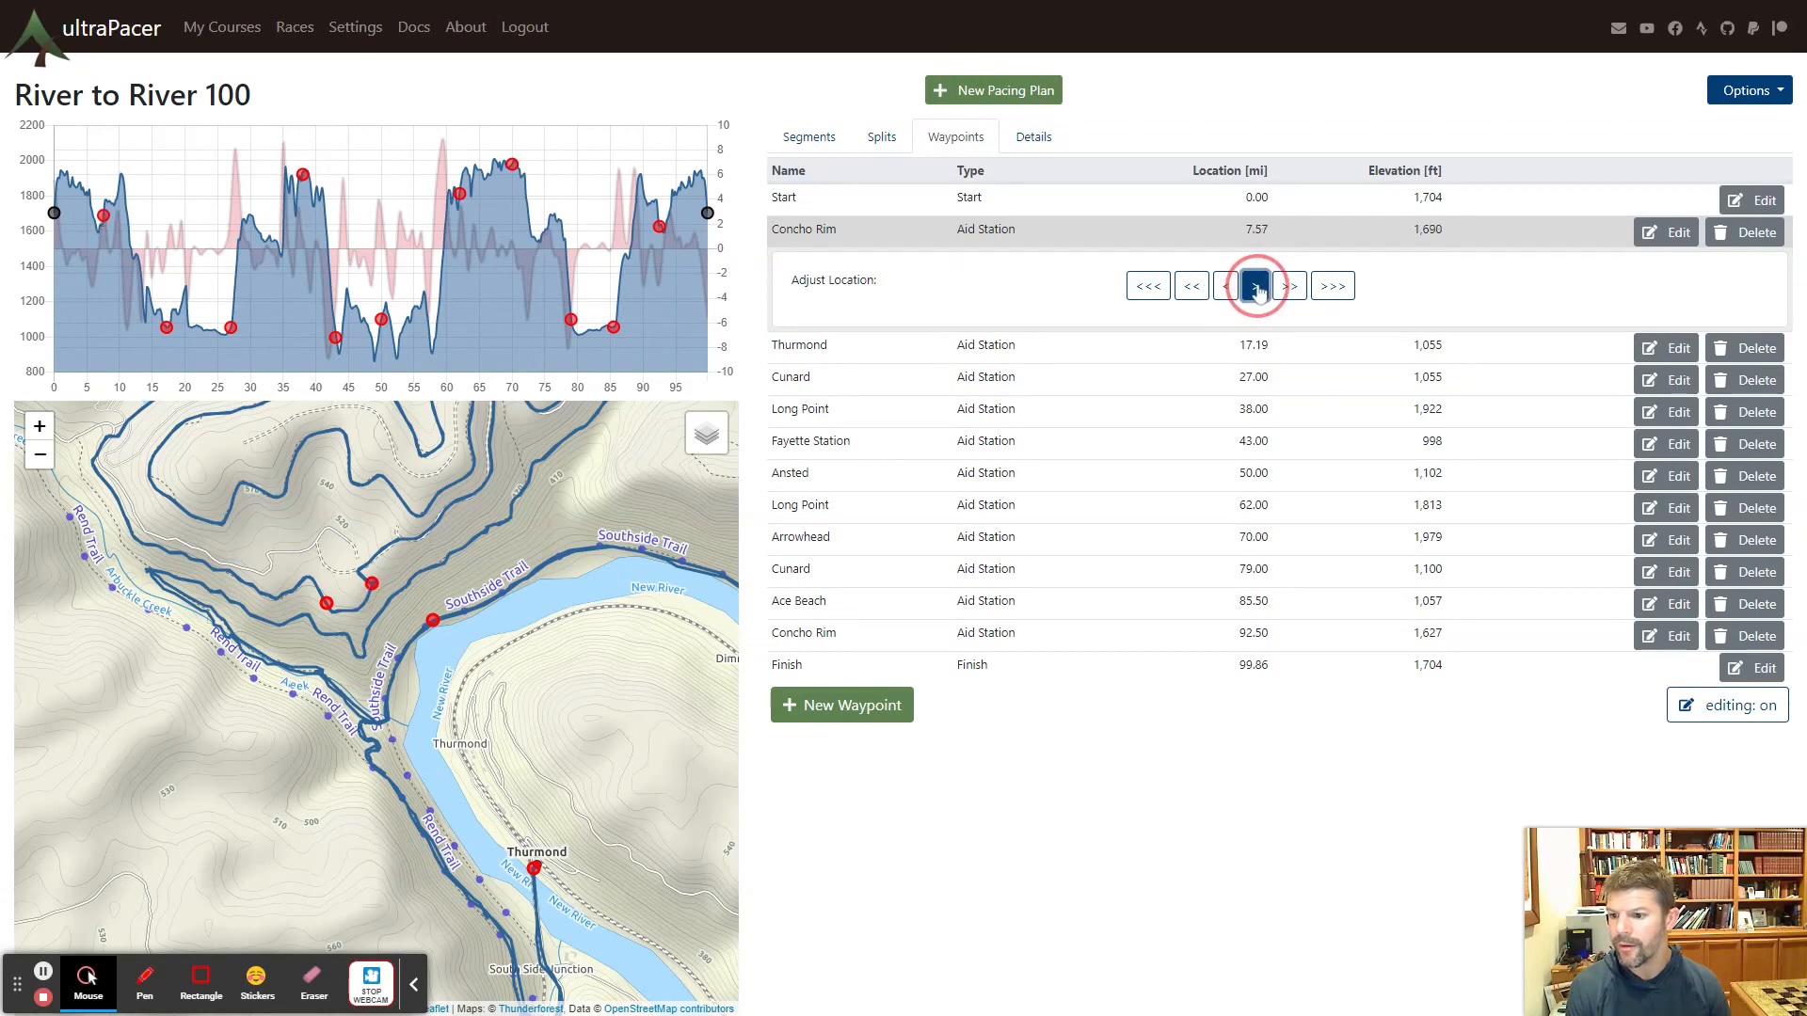
pyautogui.click(1257, 288)
pyautogui.click(1257, 288)
pyautogui.click(1150, 237)
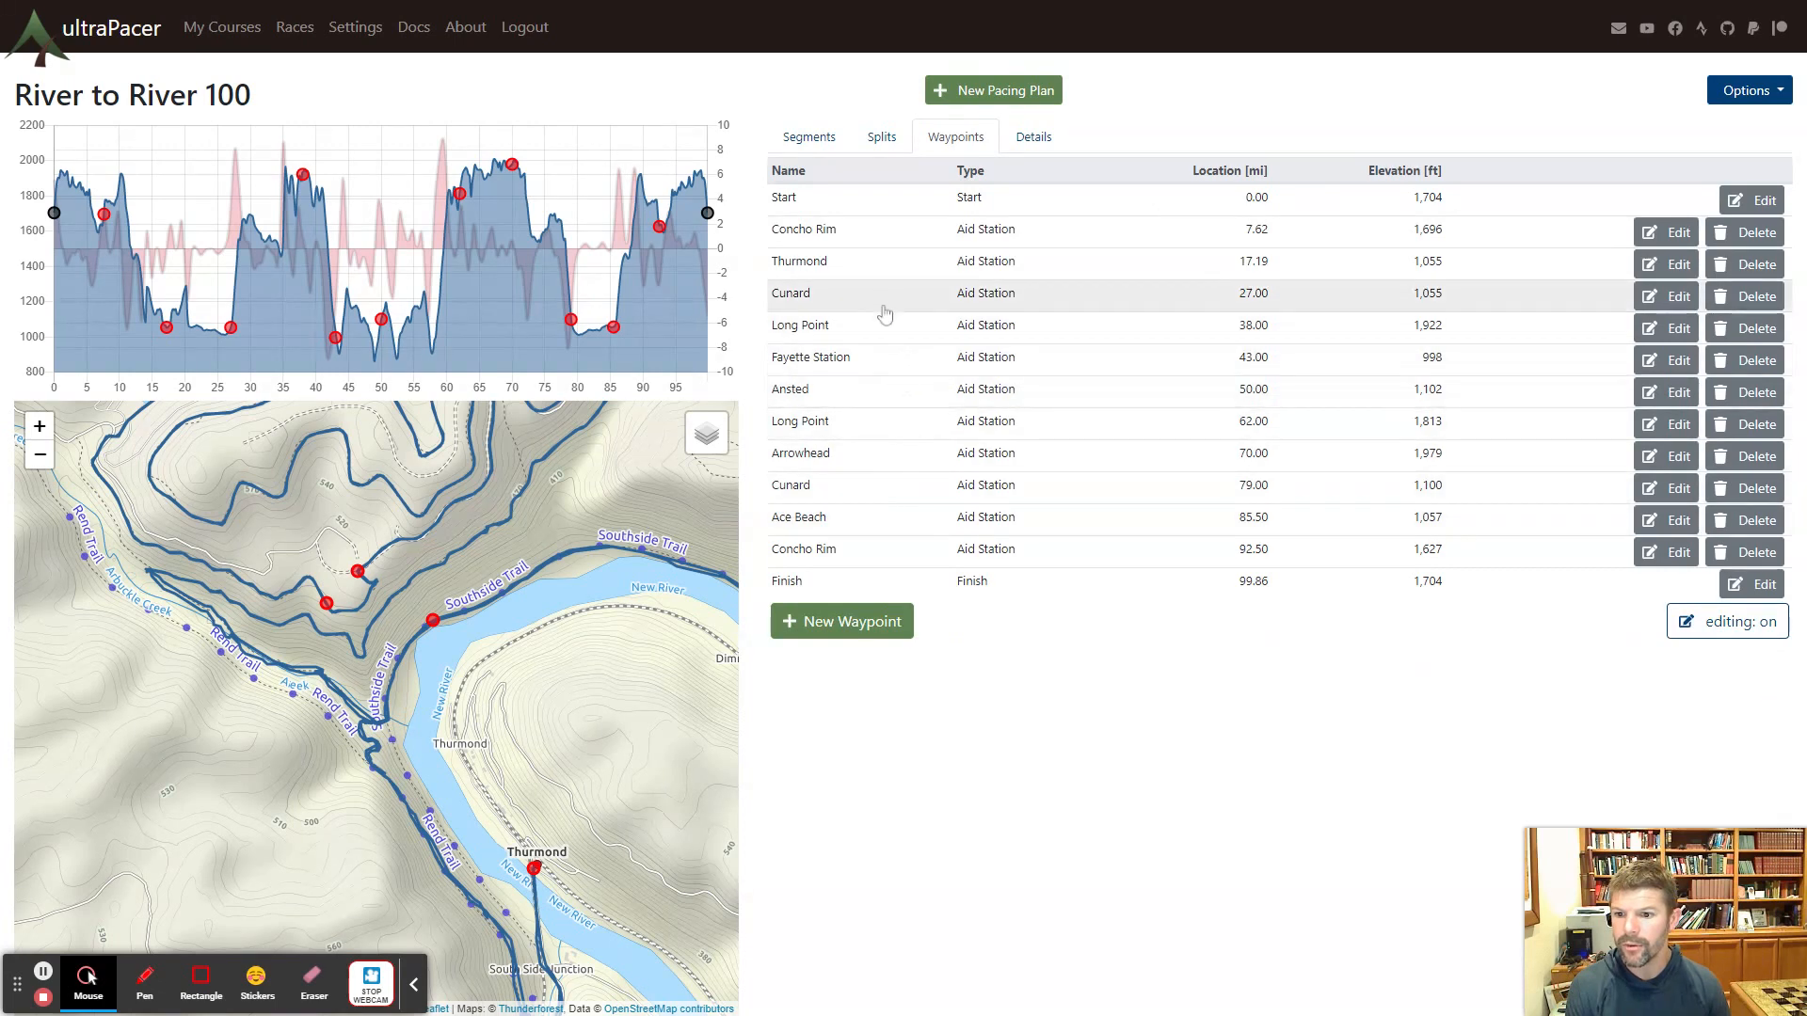
# Shift the second Concho Rim waypoint to 92.25 mi so that its marker coincides with the first Concho Rim marker
pyautogui.click(865, 562)
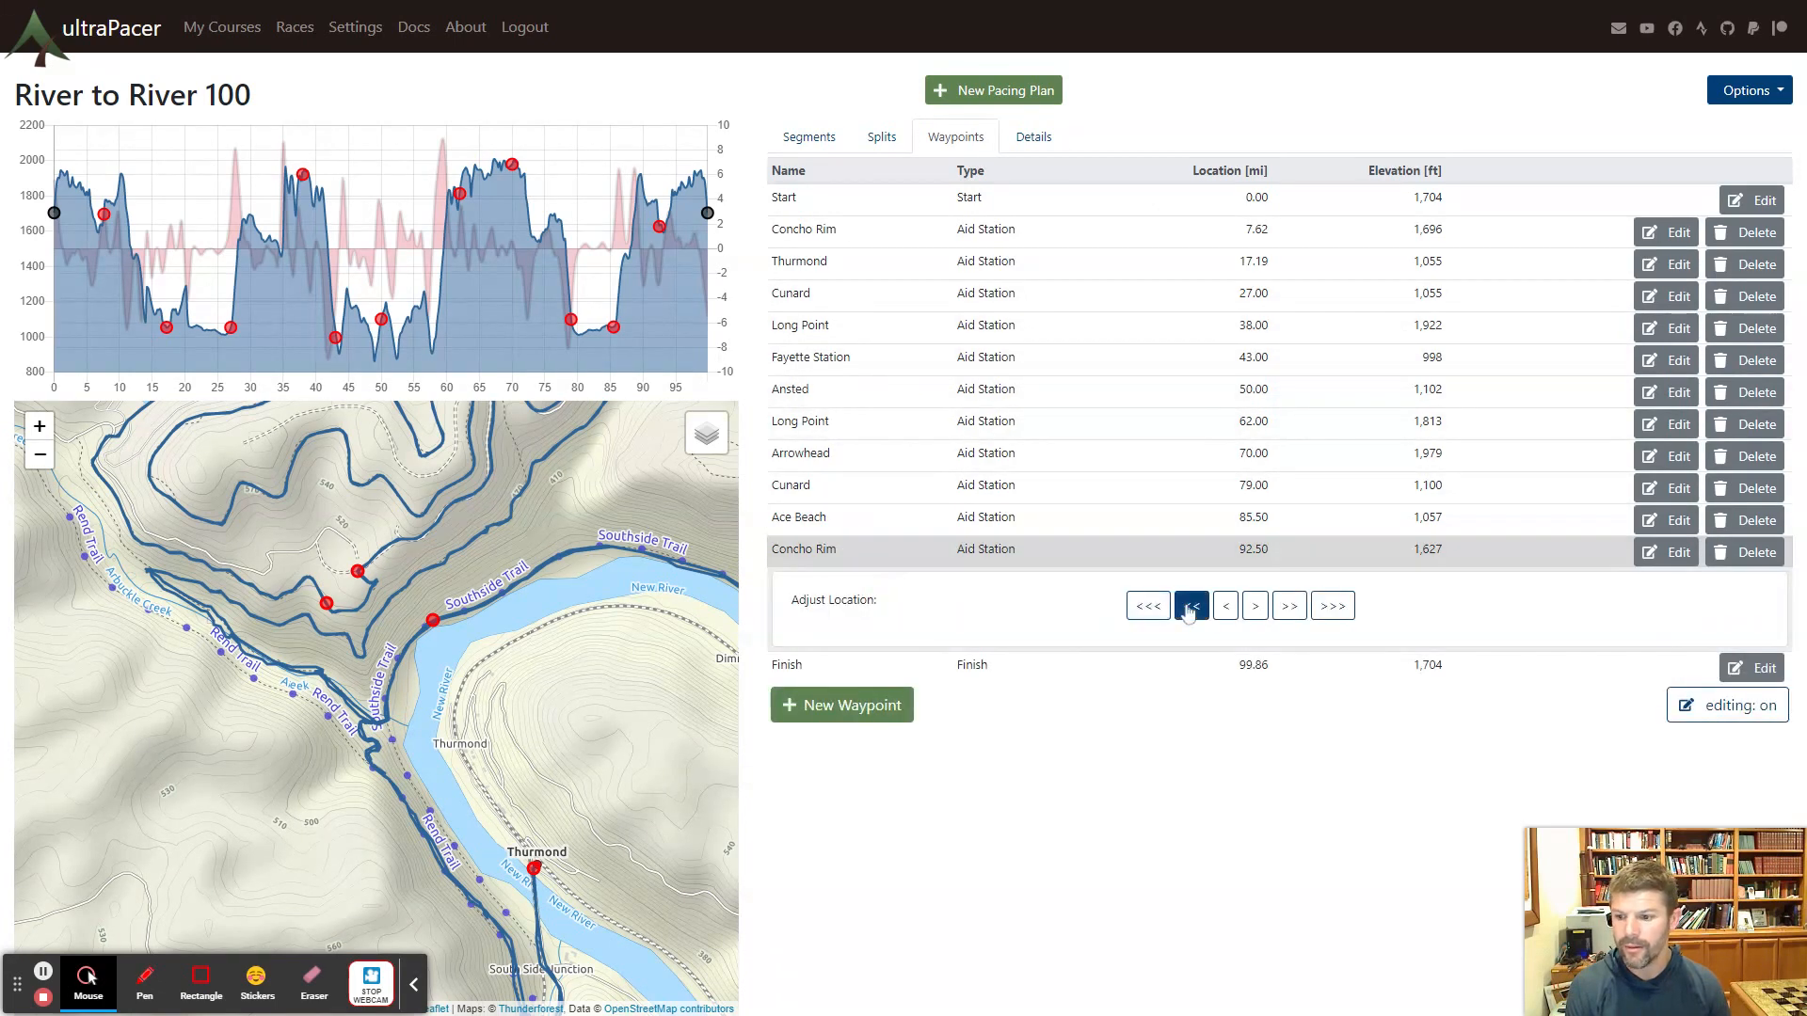
pyautogui.click(1291, 608)
pyautogui.click(1191, 607)
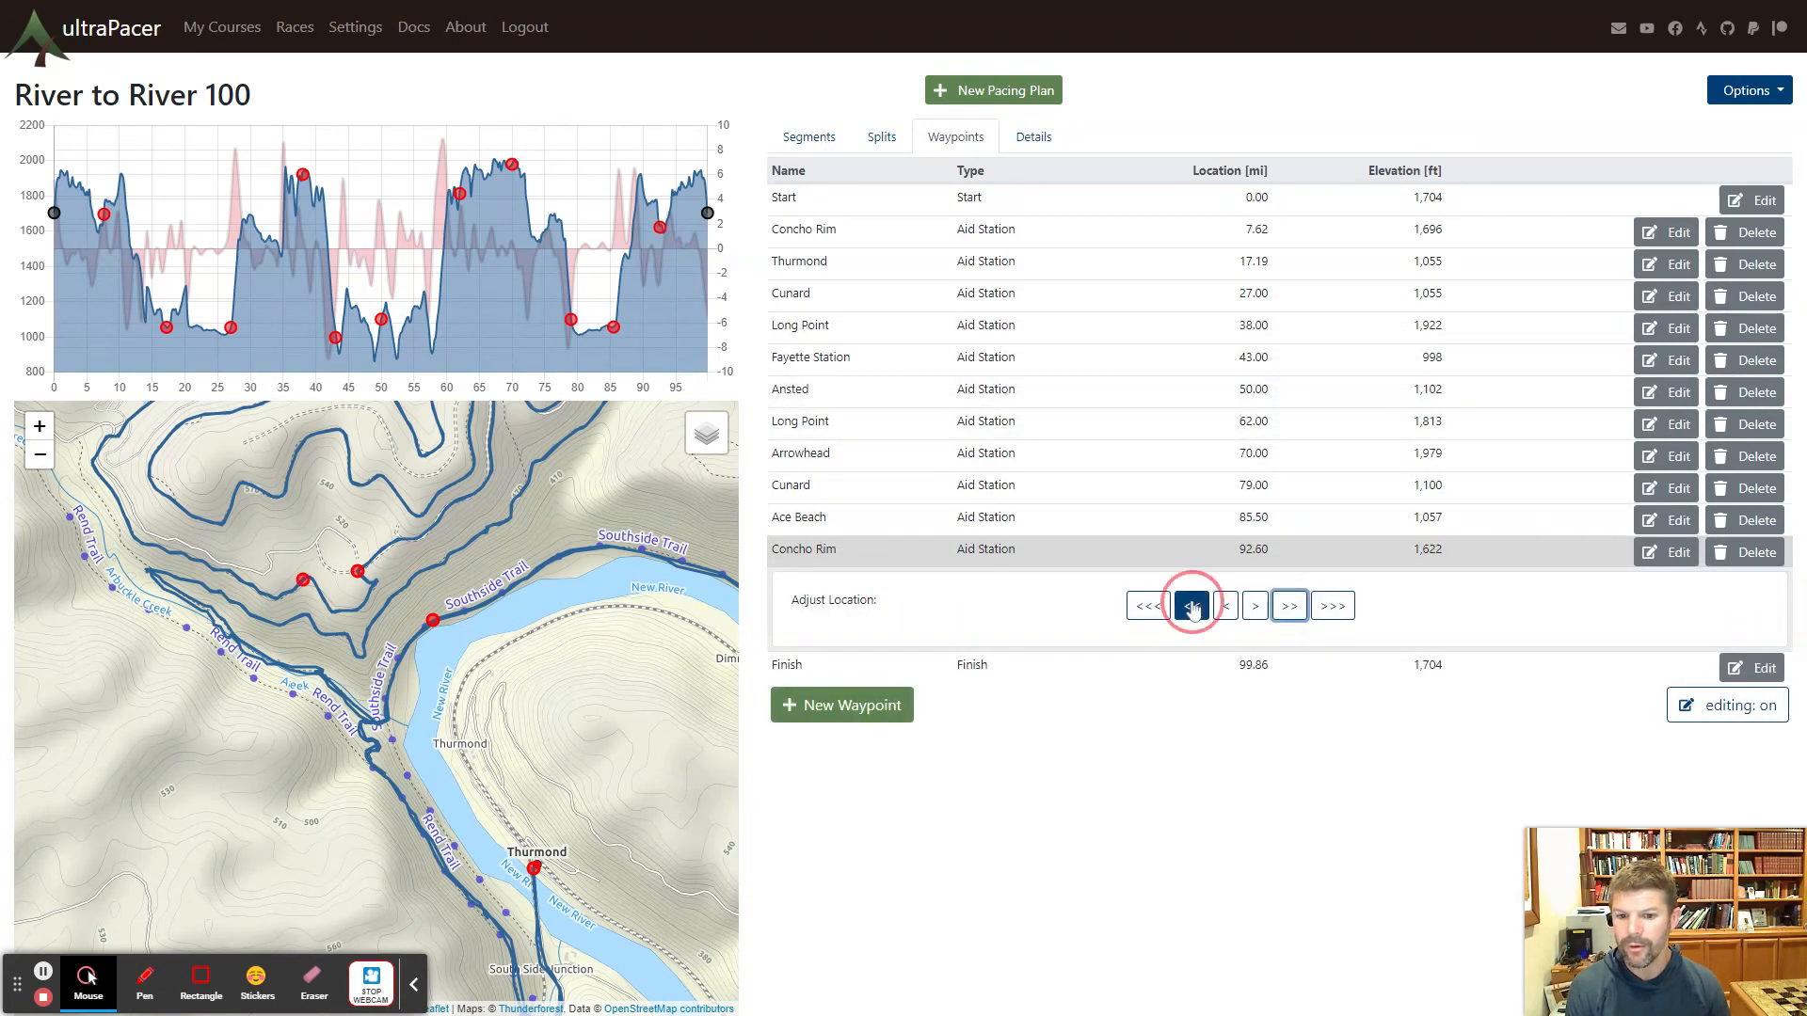
pyautogui.click(1192, 608)
pyautogui.click(1192, 607)
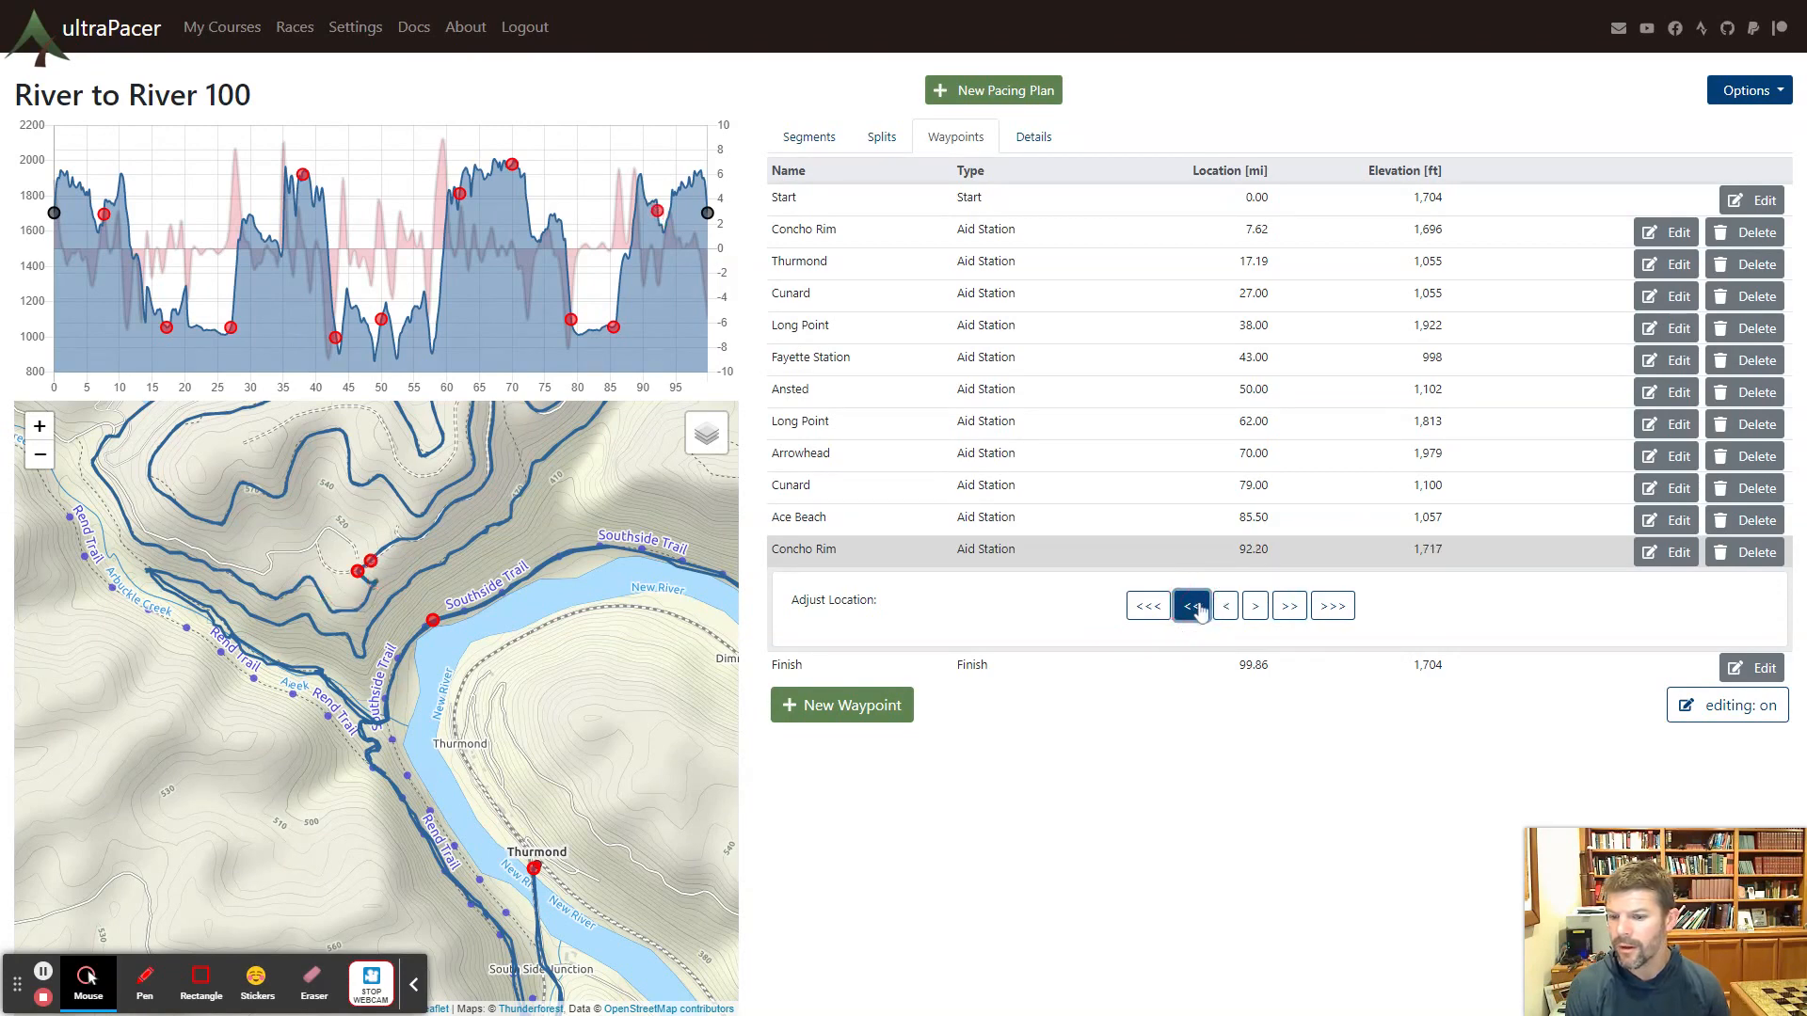
pyautogui.click(1253, 606)
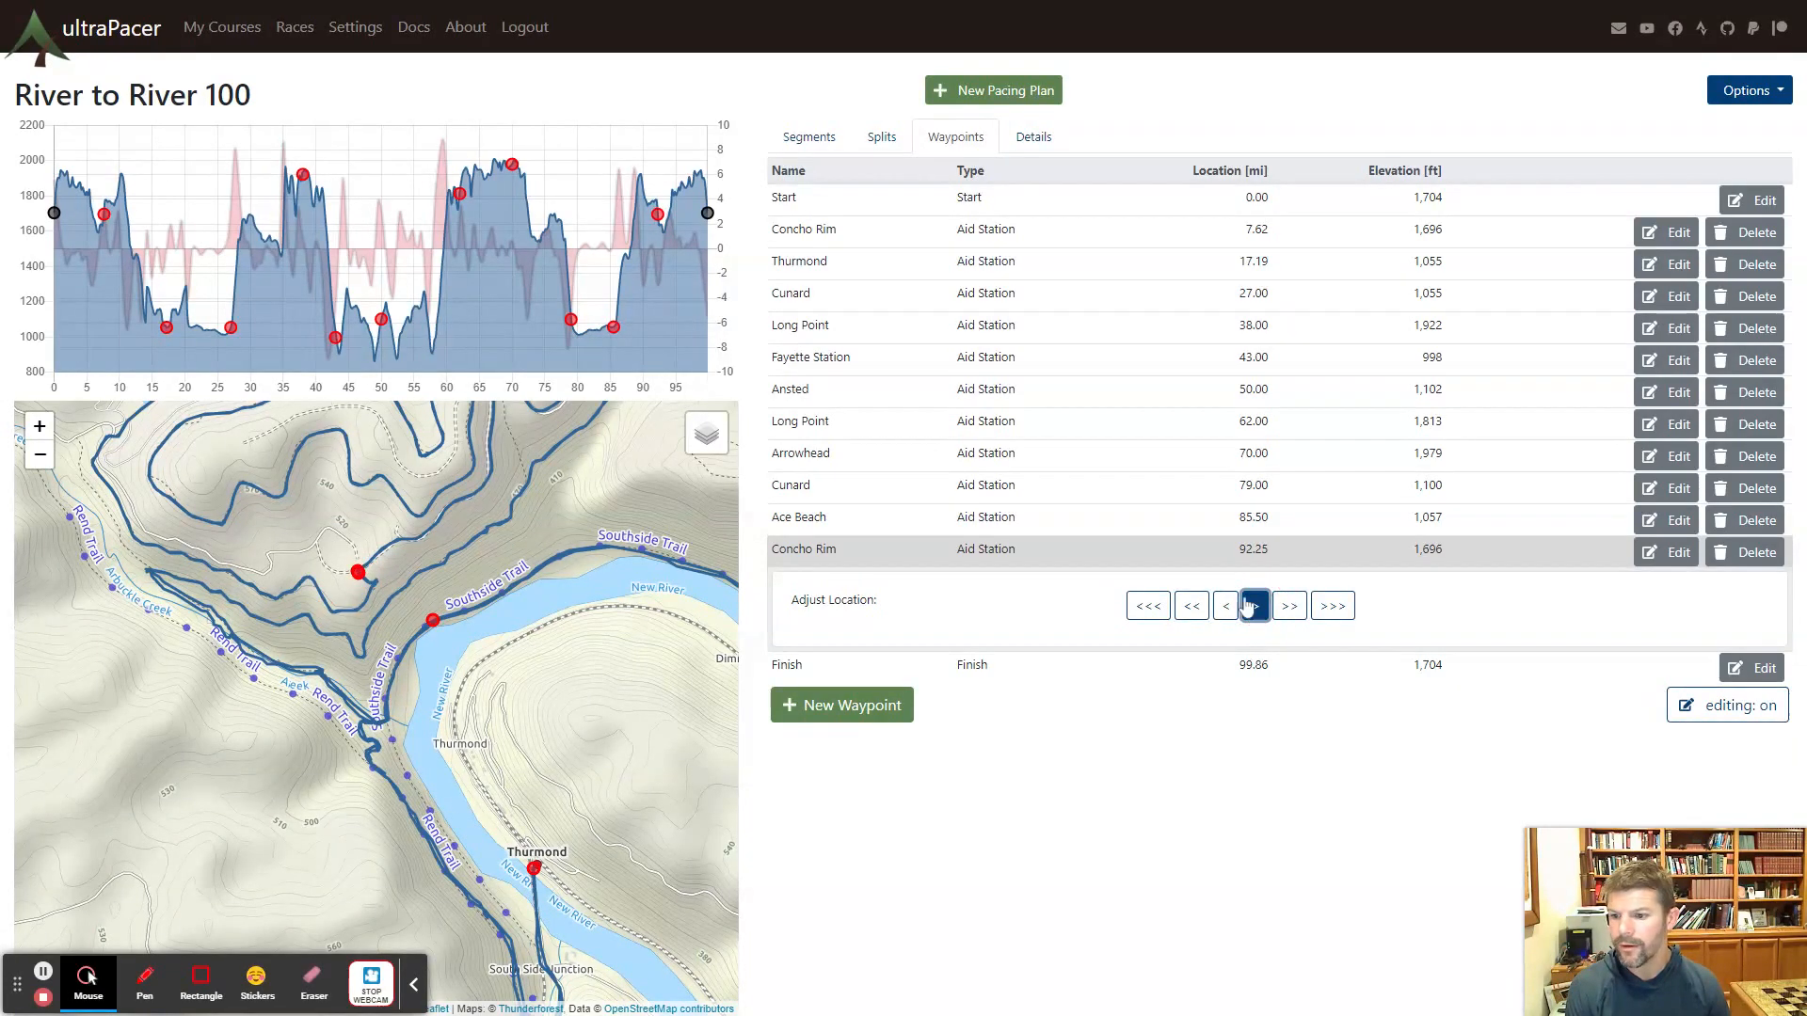
pyautogui.click(1167, 556)
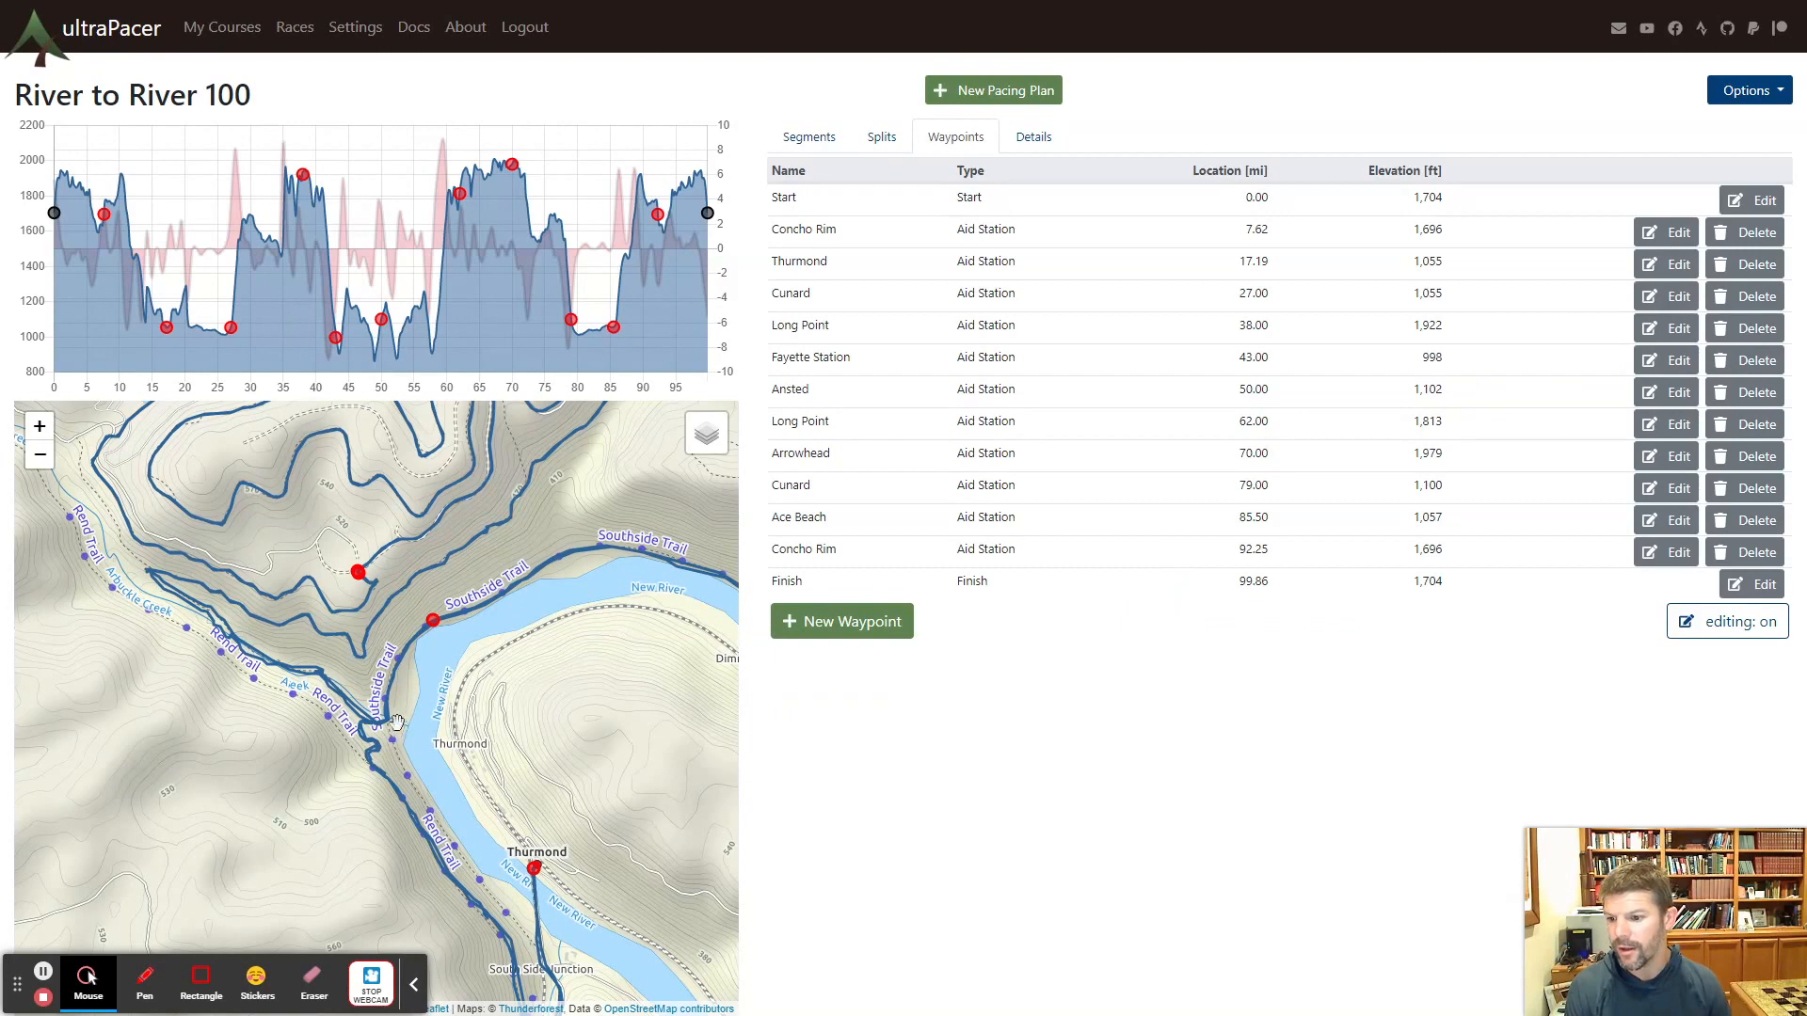
# Shift the Ace Beach aid station forward along the course to 85.80 mi, where the route turns off the river beside Southside Trail
pyautogui.click(889, 516)
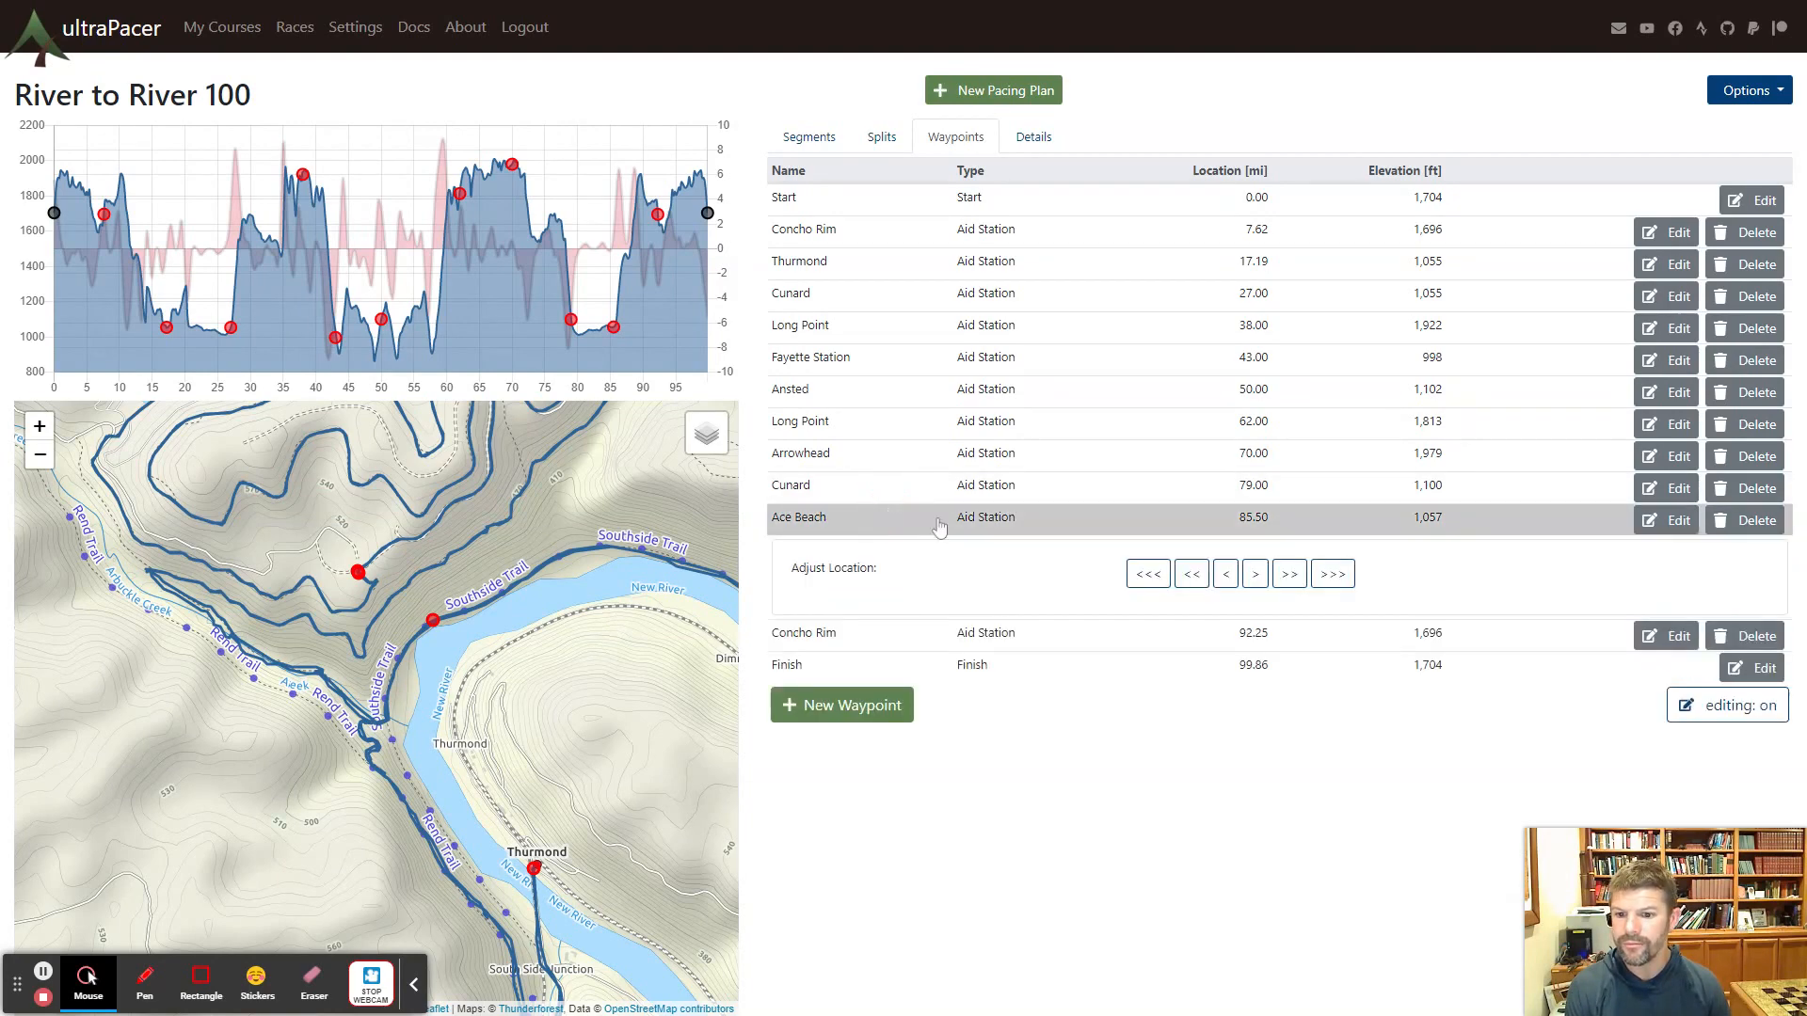
pyautogui.click(1191, 574)
pyautogui.click(1289, 574)
pyautogui.click(1289, 574)
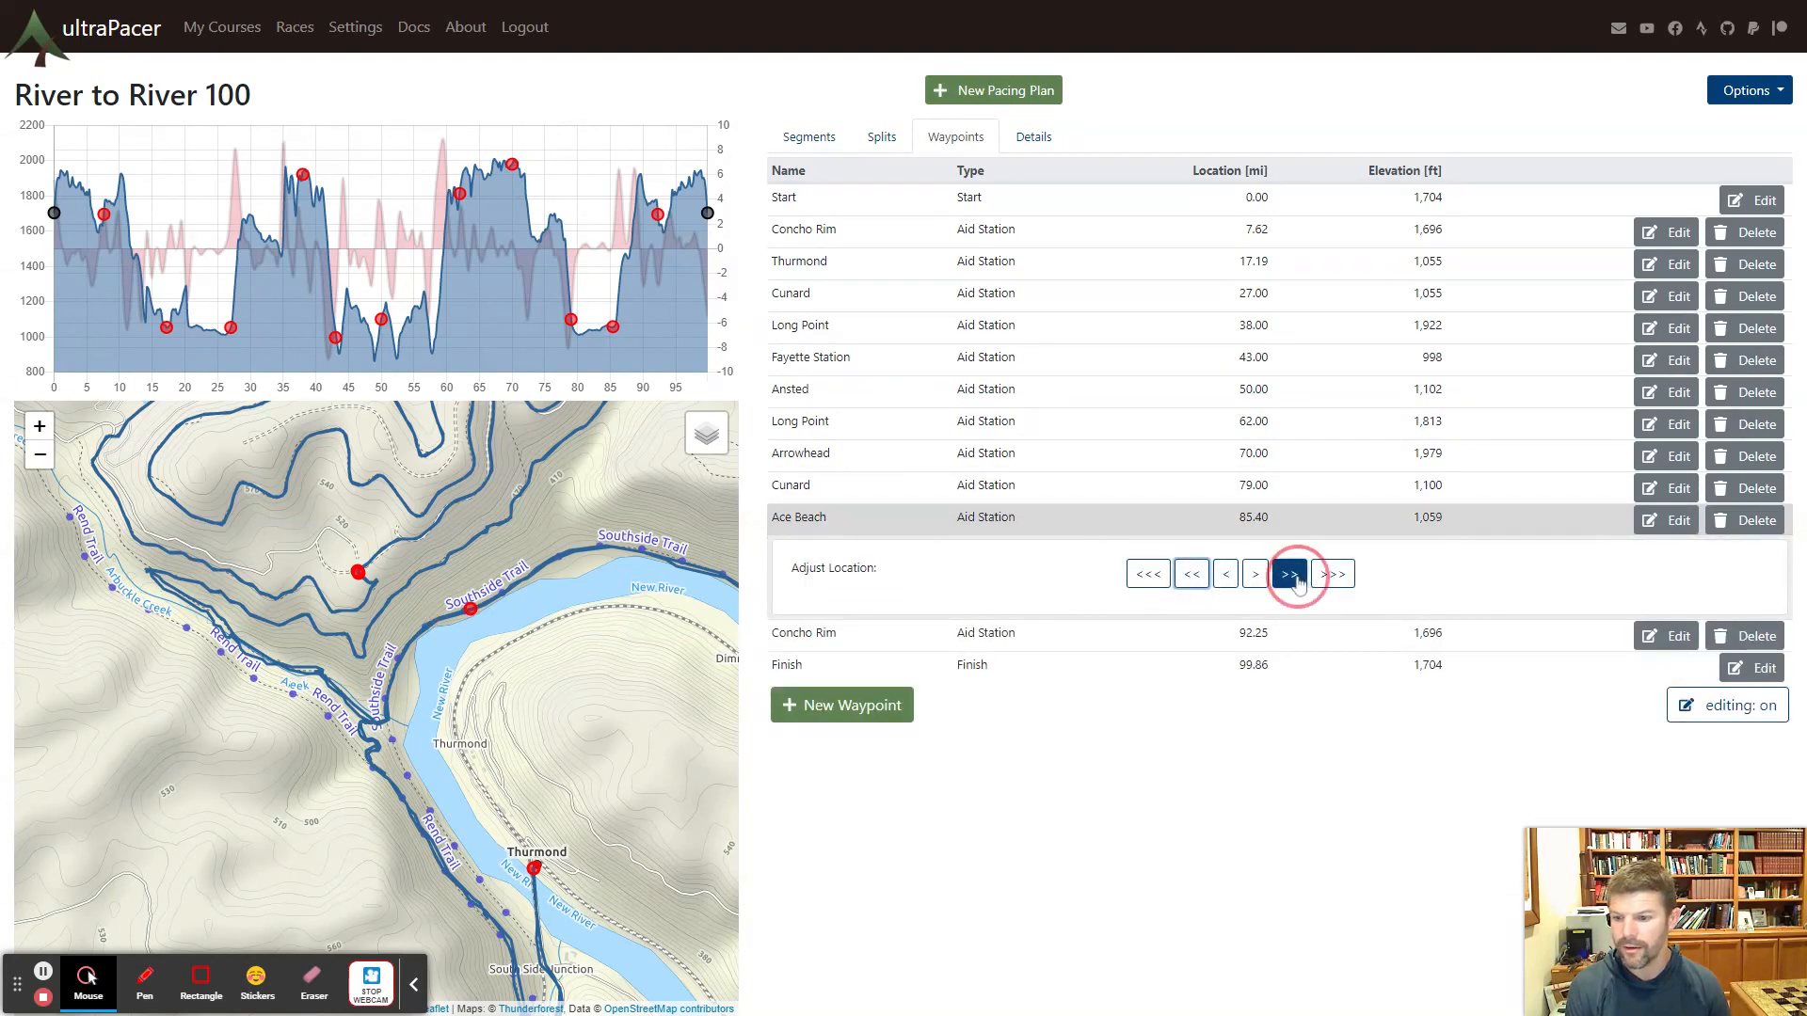
pyautogui.click(1289, 574)
pyautogui.click(1289, 574)
pyautogui.click(1191, 534)
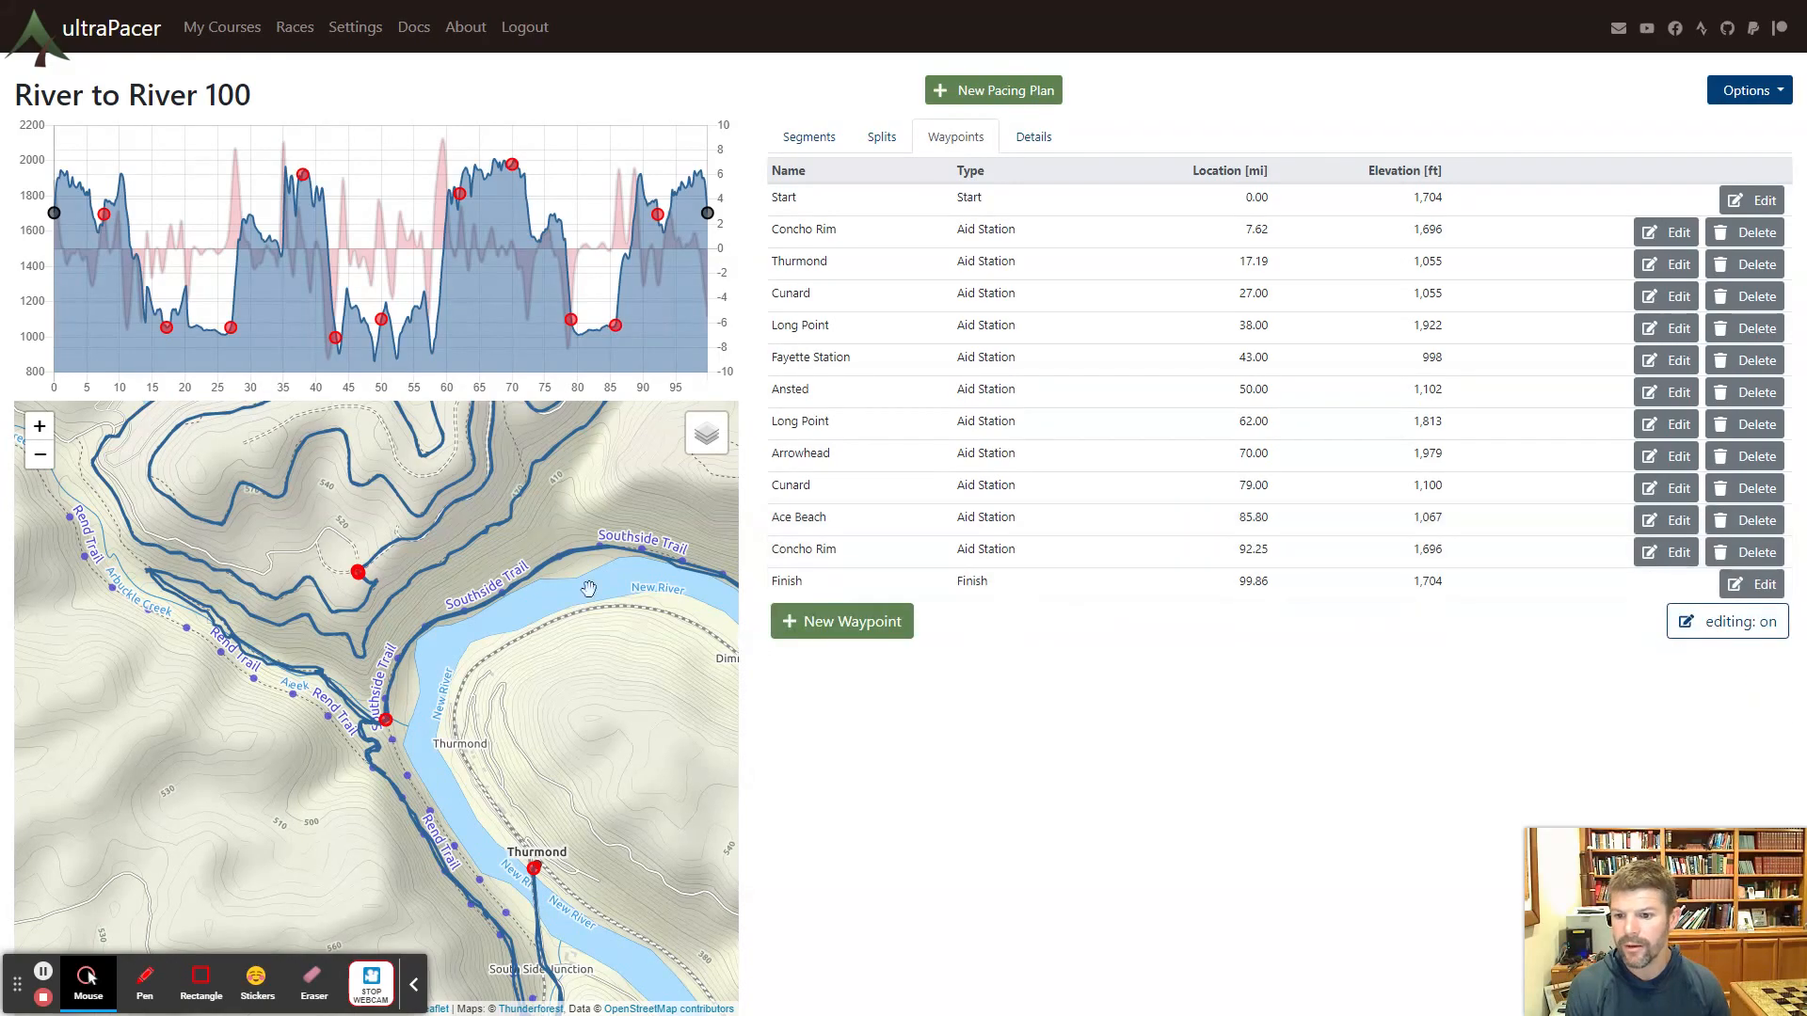
# Locate the Ansted aid station on the map and shift it to 50.67 mi, at the end of the out-and-back on Hawk's Nest Rail Trail
pyautogui.scroll(-3, 242, 674)
pyautogui.moveTo(628, 438); pyautogui.dragTo(586, 627)
pyautogui.scroll(1, 306, 520)
pyautogui.moveTo(563, 512); pyautogui.dragTo(617, 664)
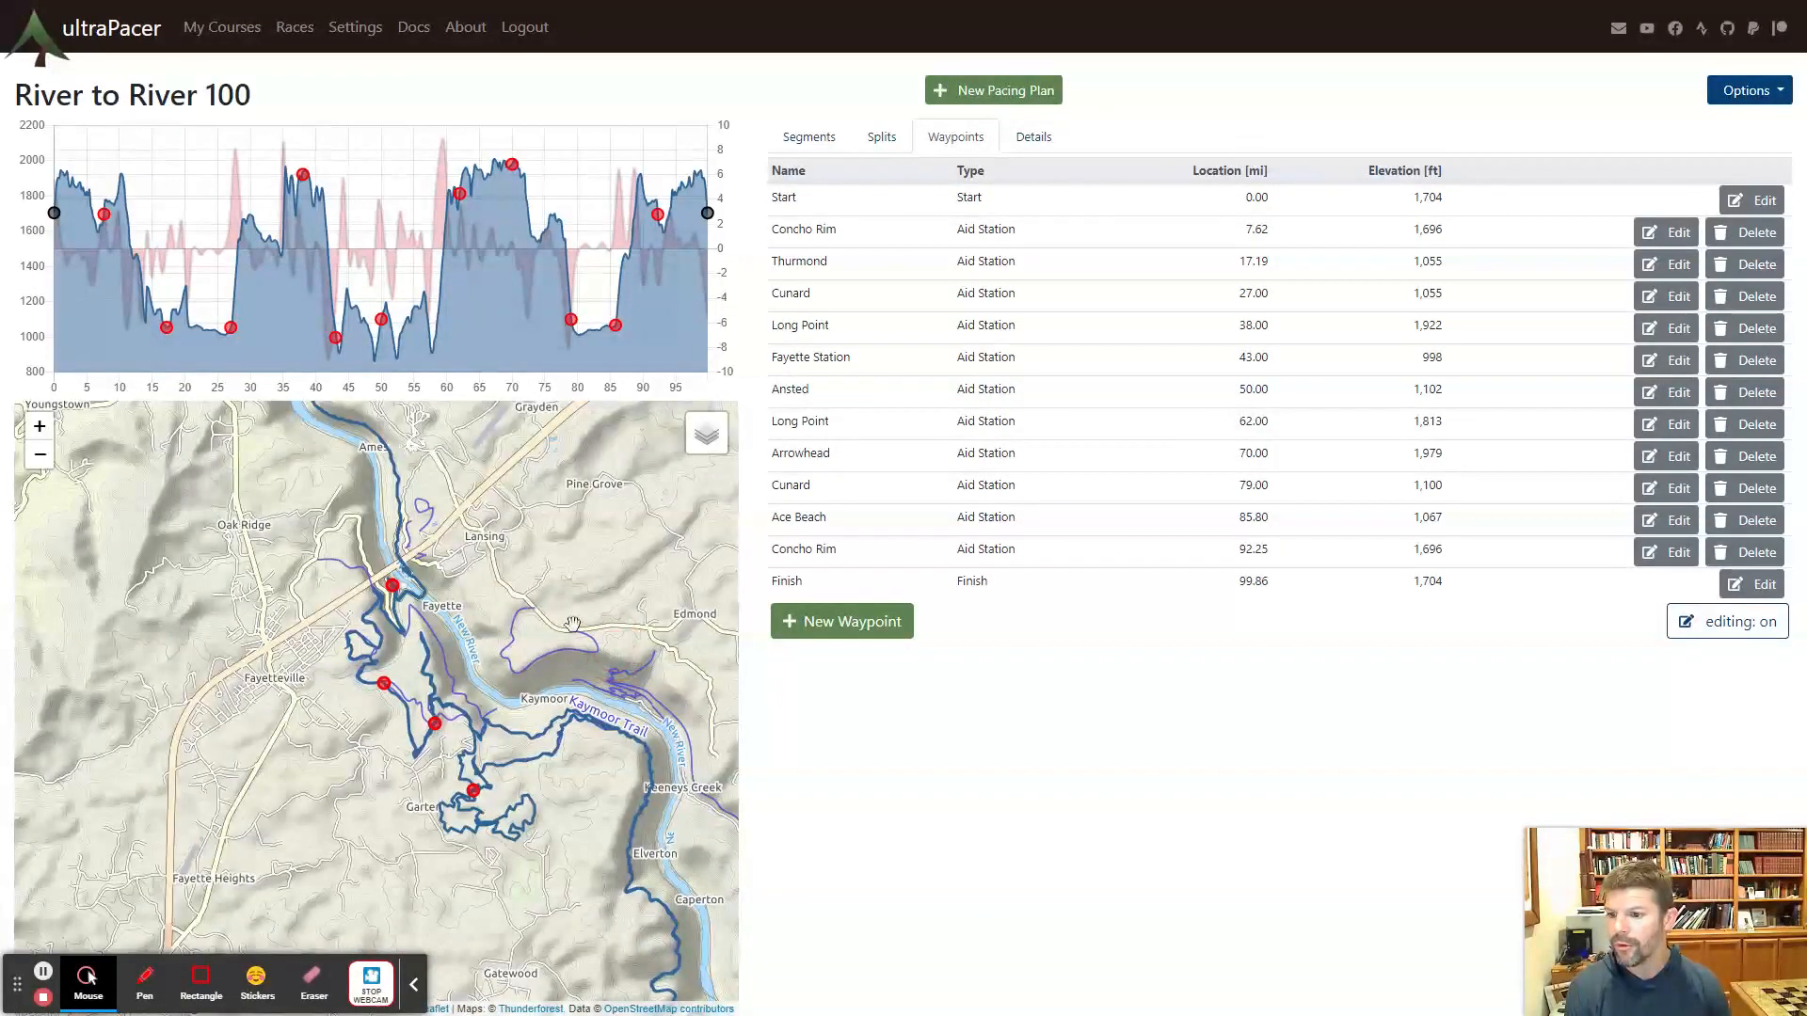
pyautogui.moveTo(480, 539); pyautogui.dragTo(528, 795)
pyautogui.scroll(-1, 523, 751)
pyautogui.scroll(1, 508, 708)
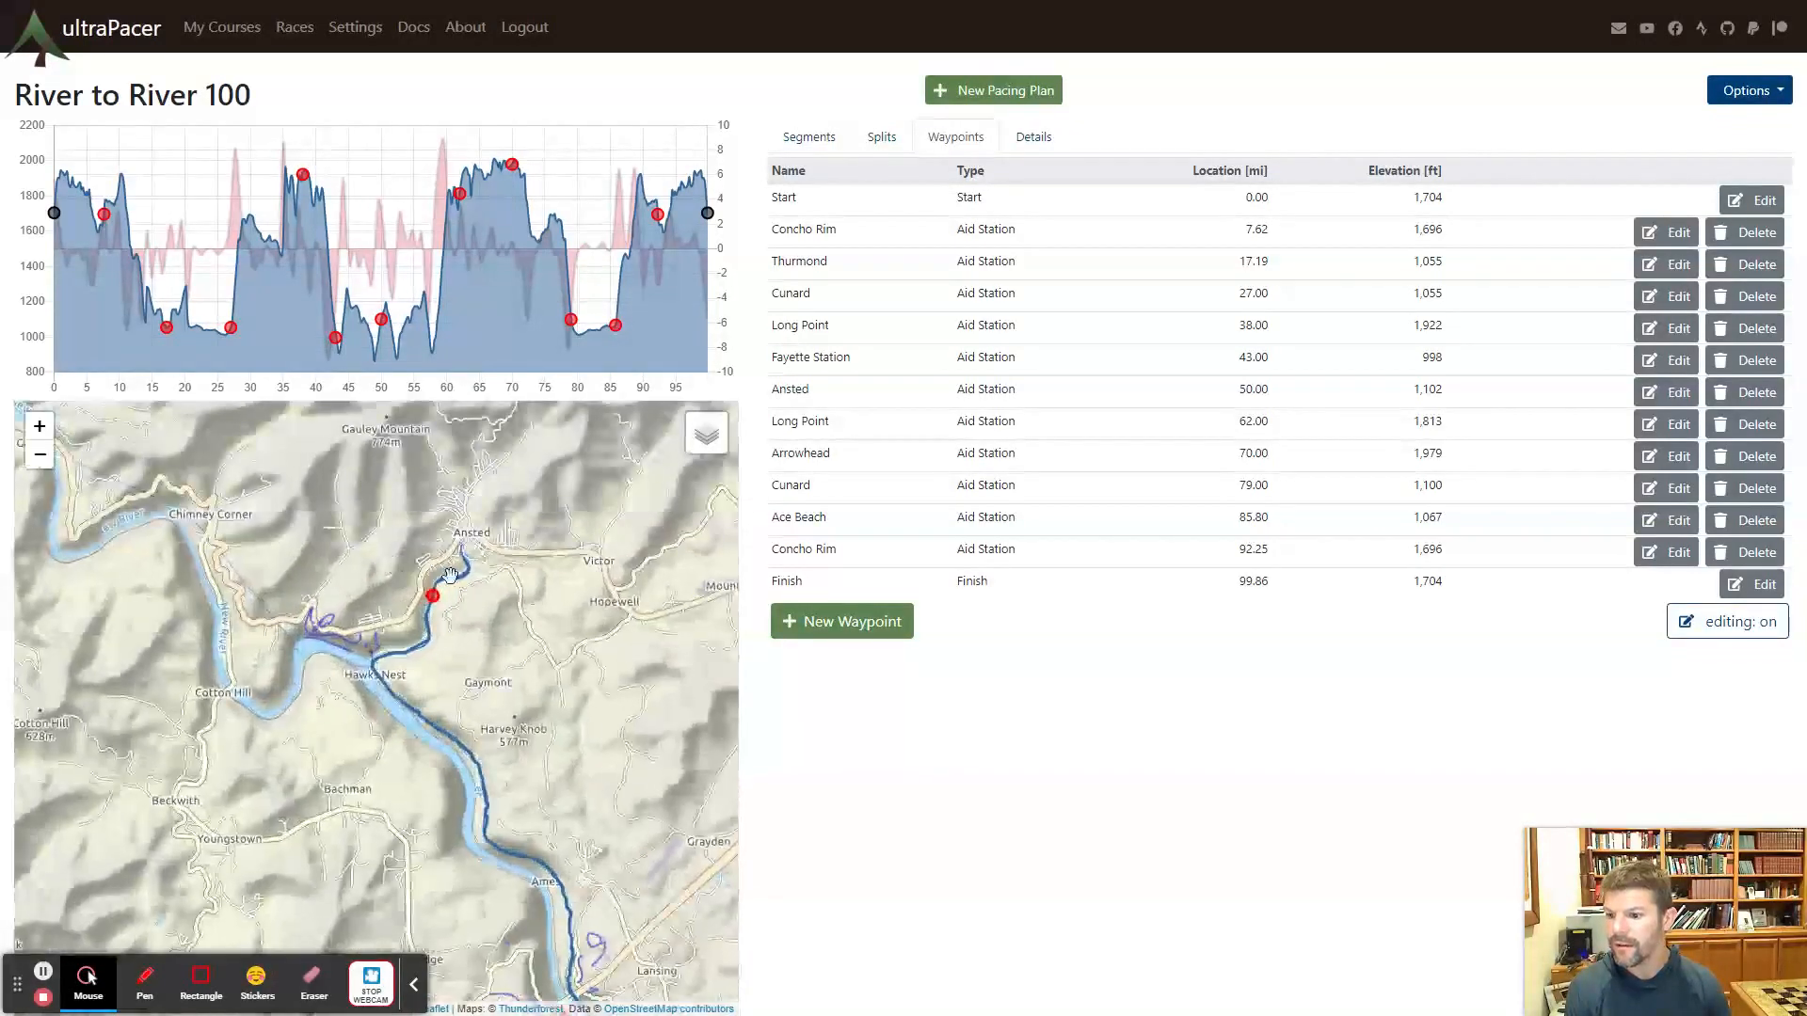
pyautogui.click(432, 595)
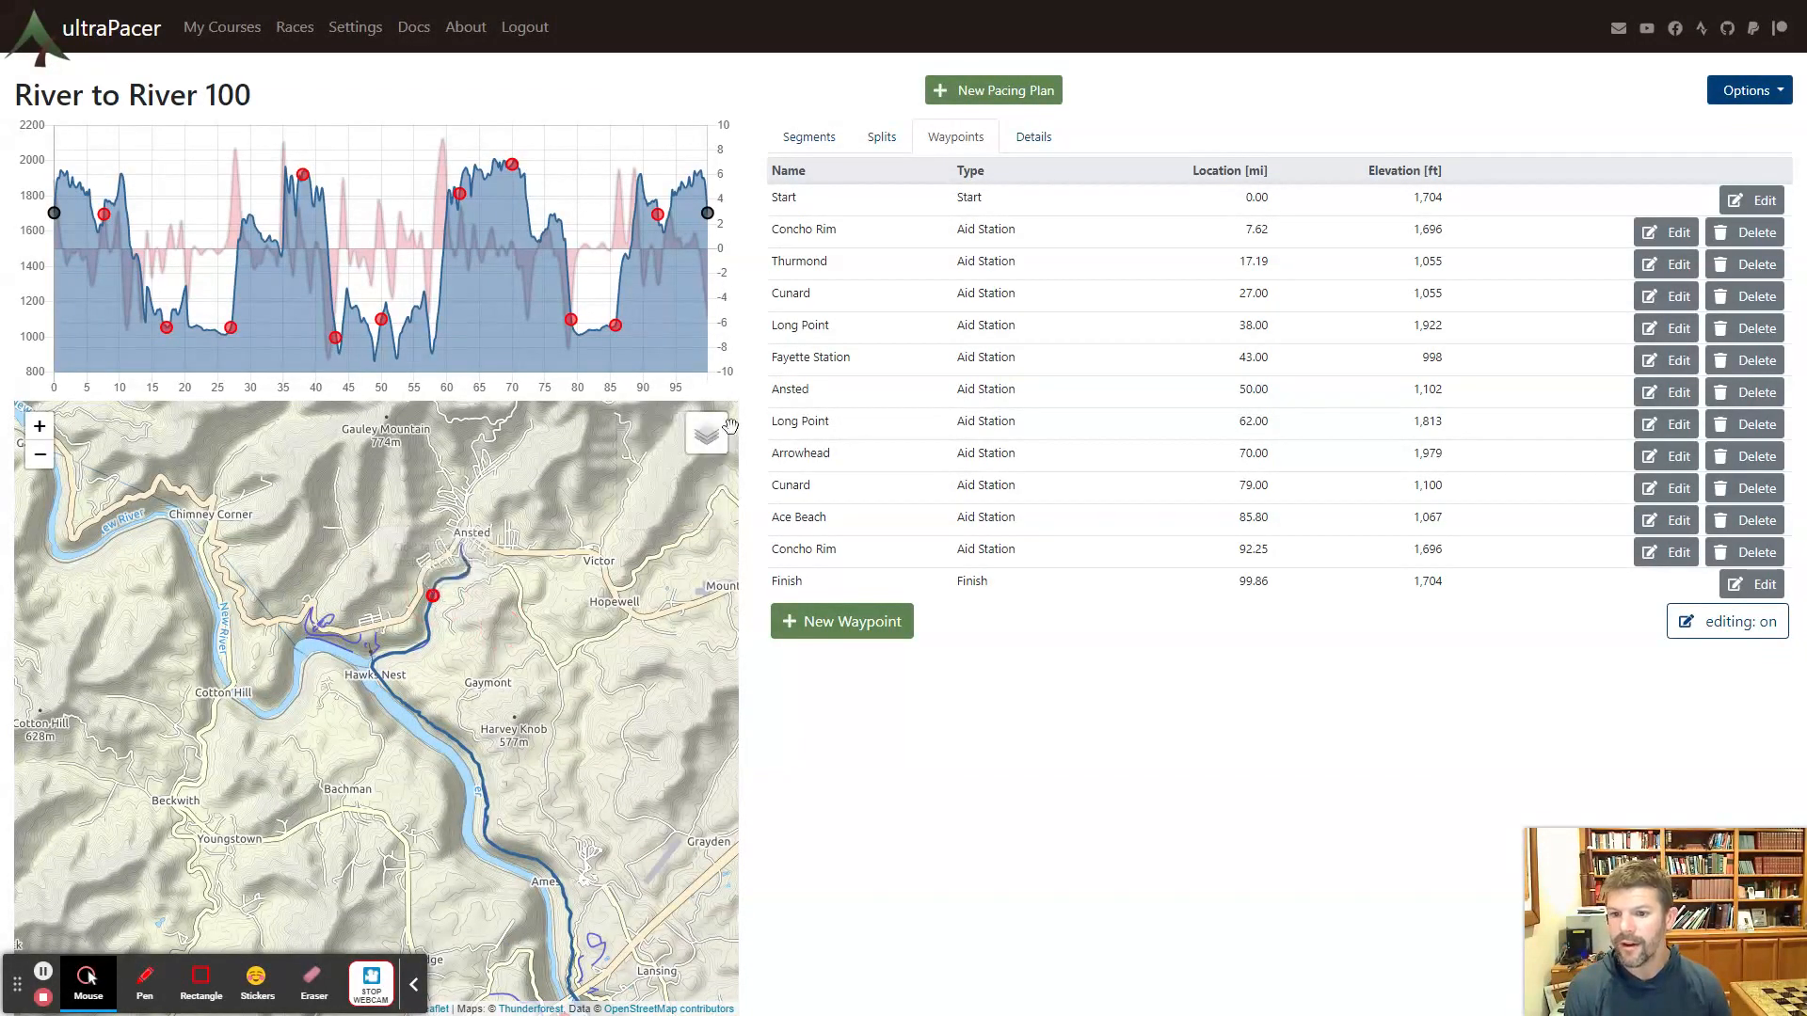
pyautogui.click(884, 388)
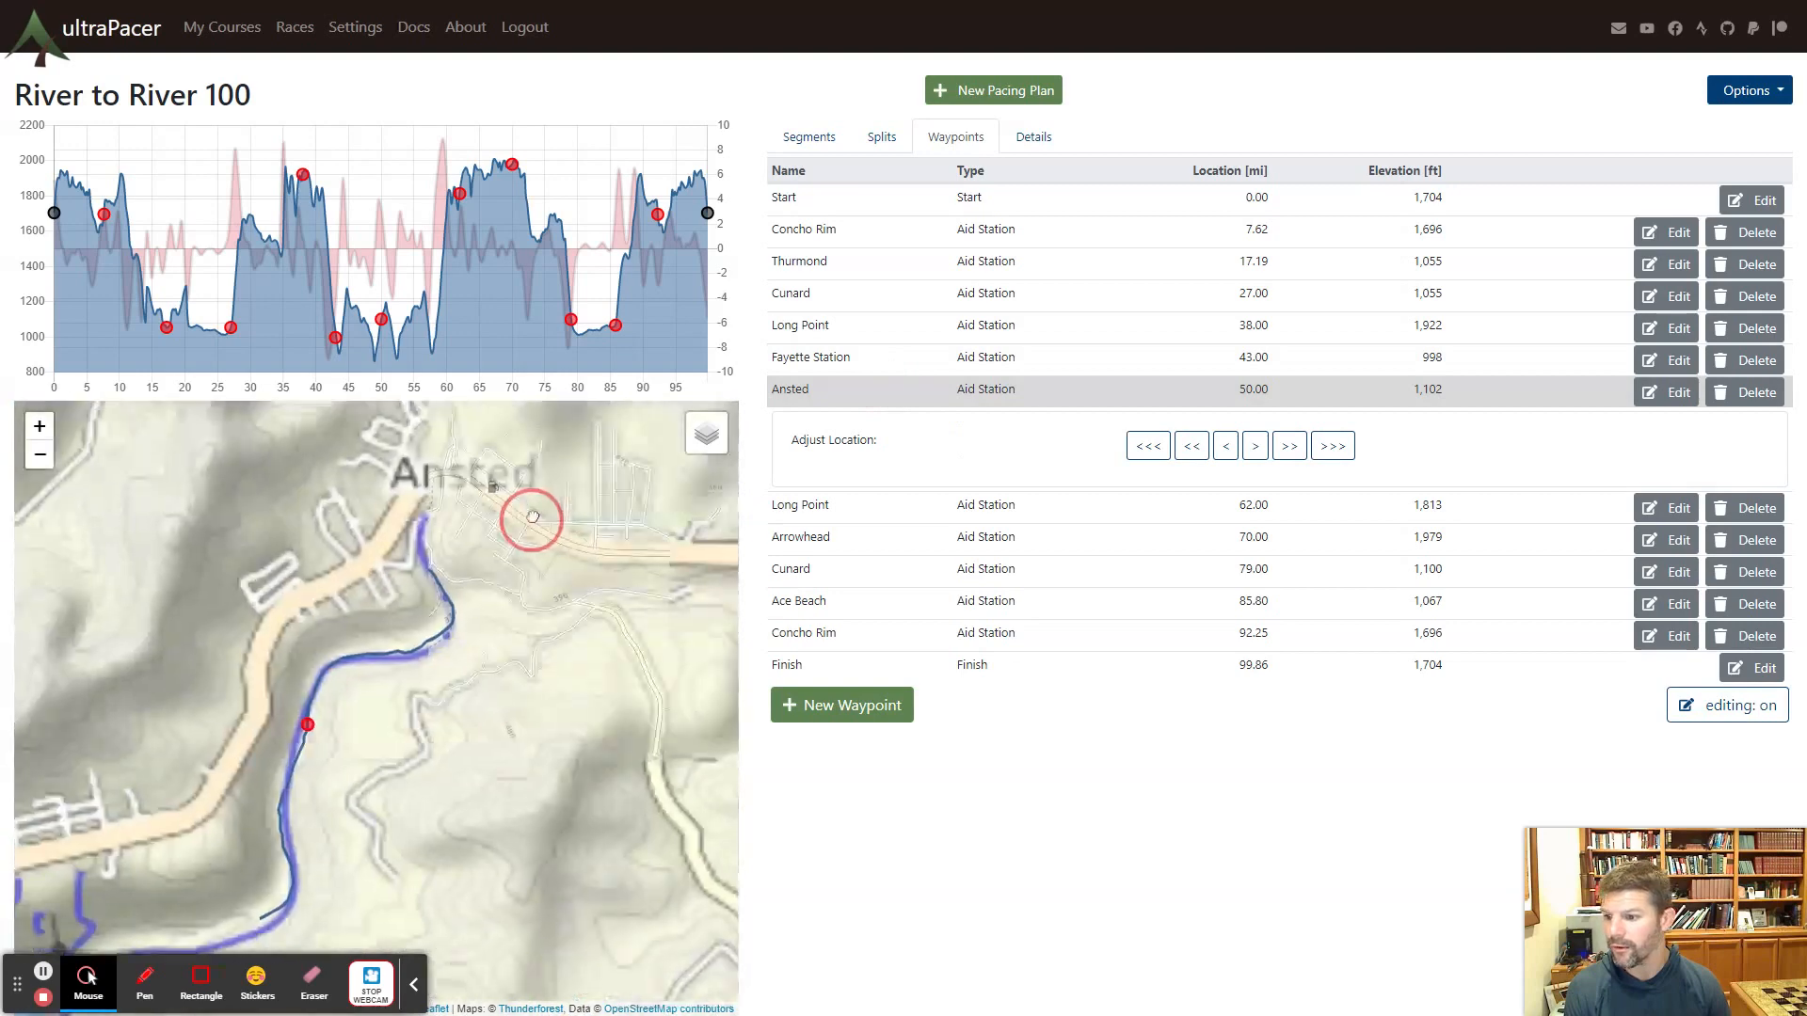
pyautogui.click(1192, 448)
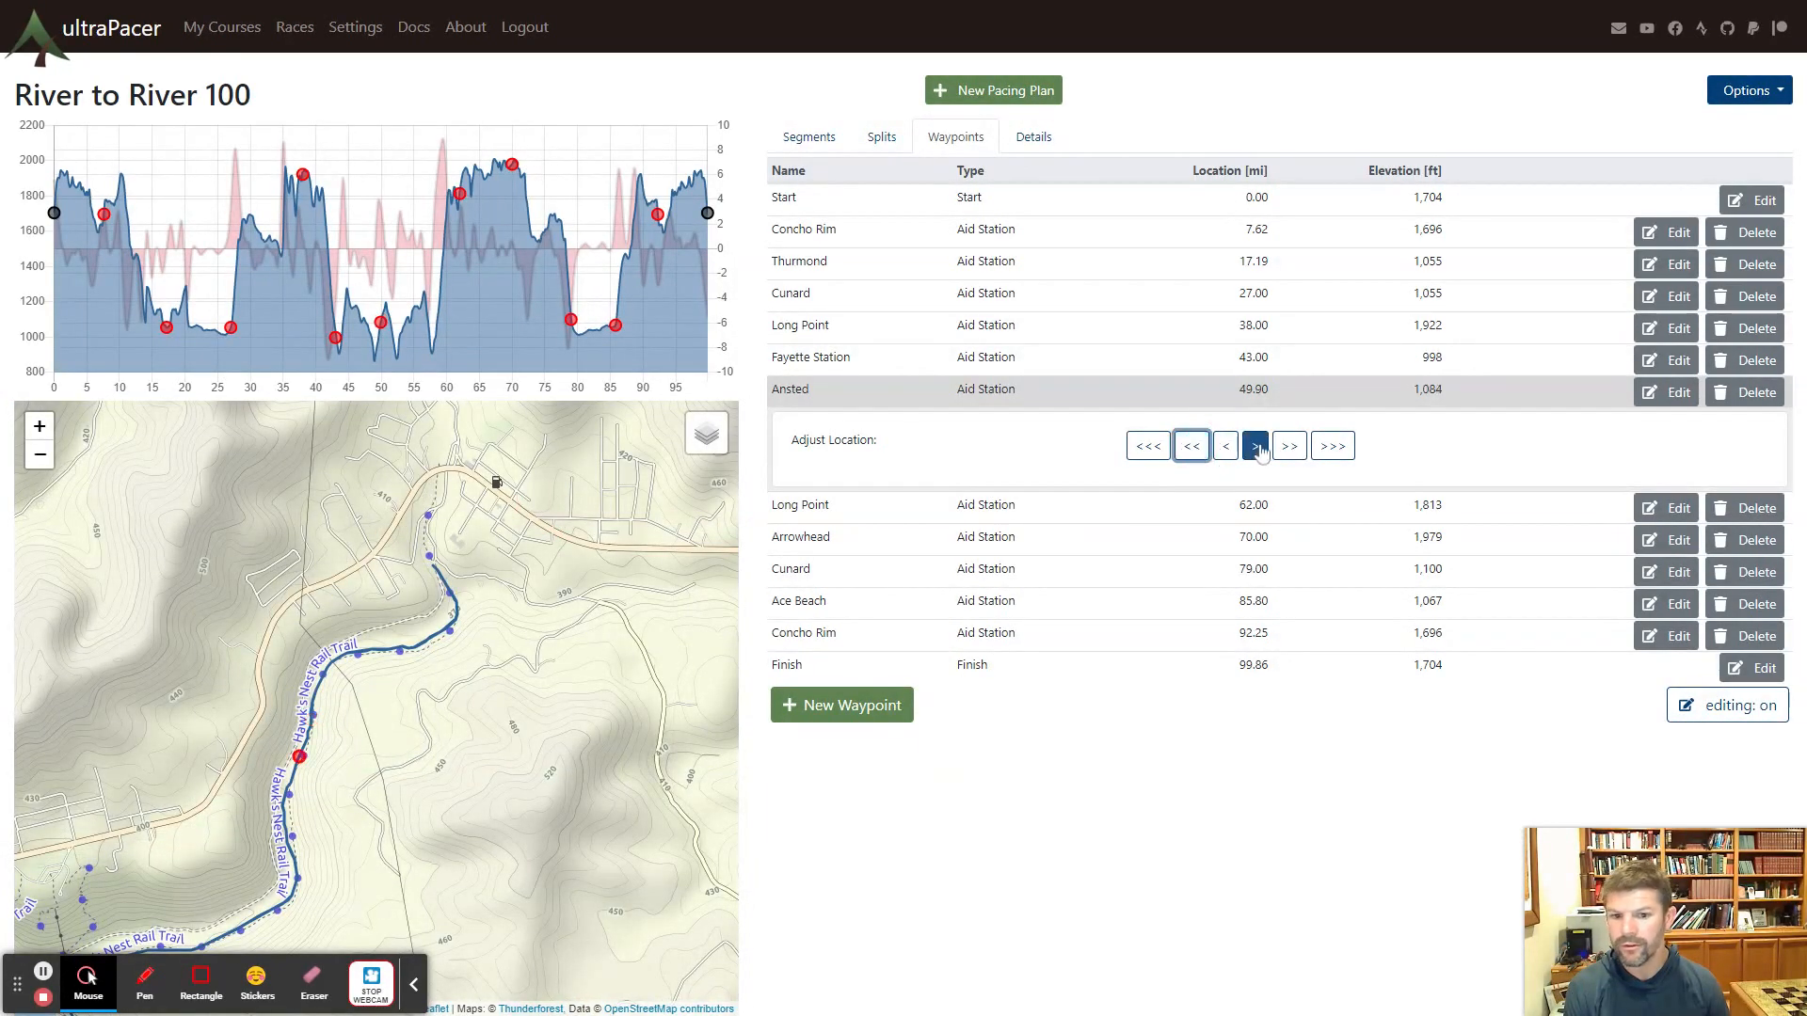
pyautogui.click(1289, 447)
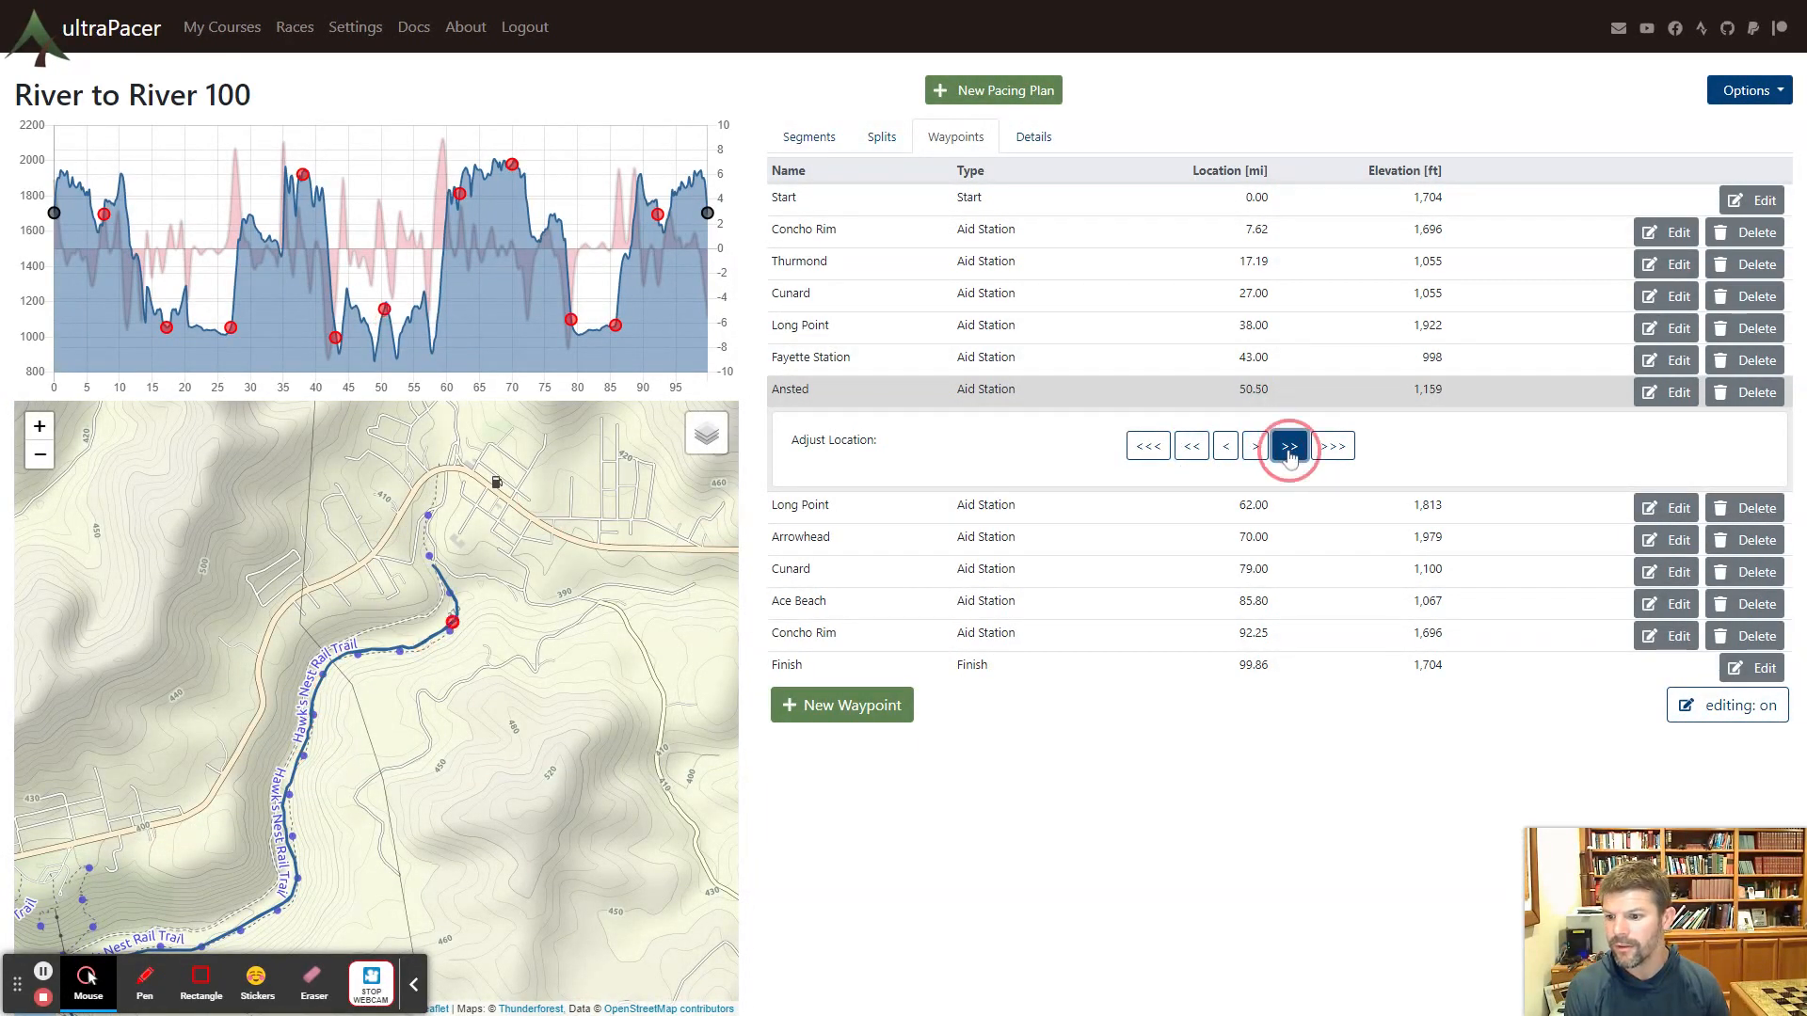
pyautogui.click(1258, 449)
pyautogui.click(1258, 451)
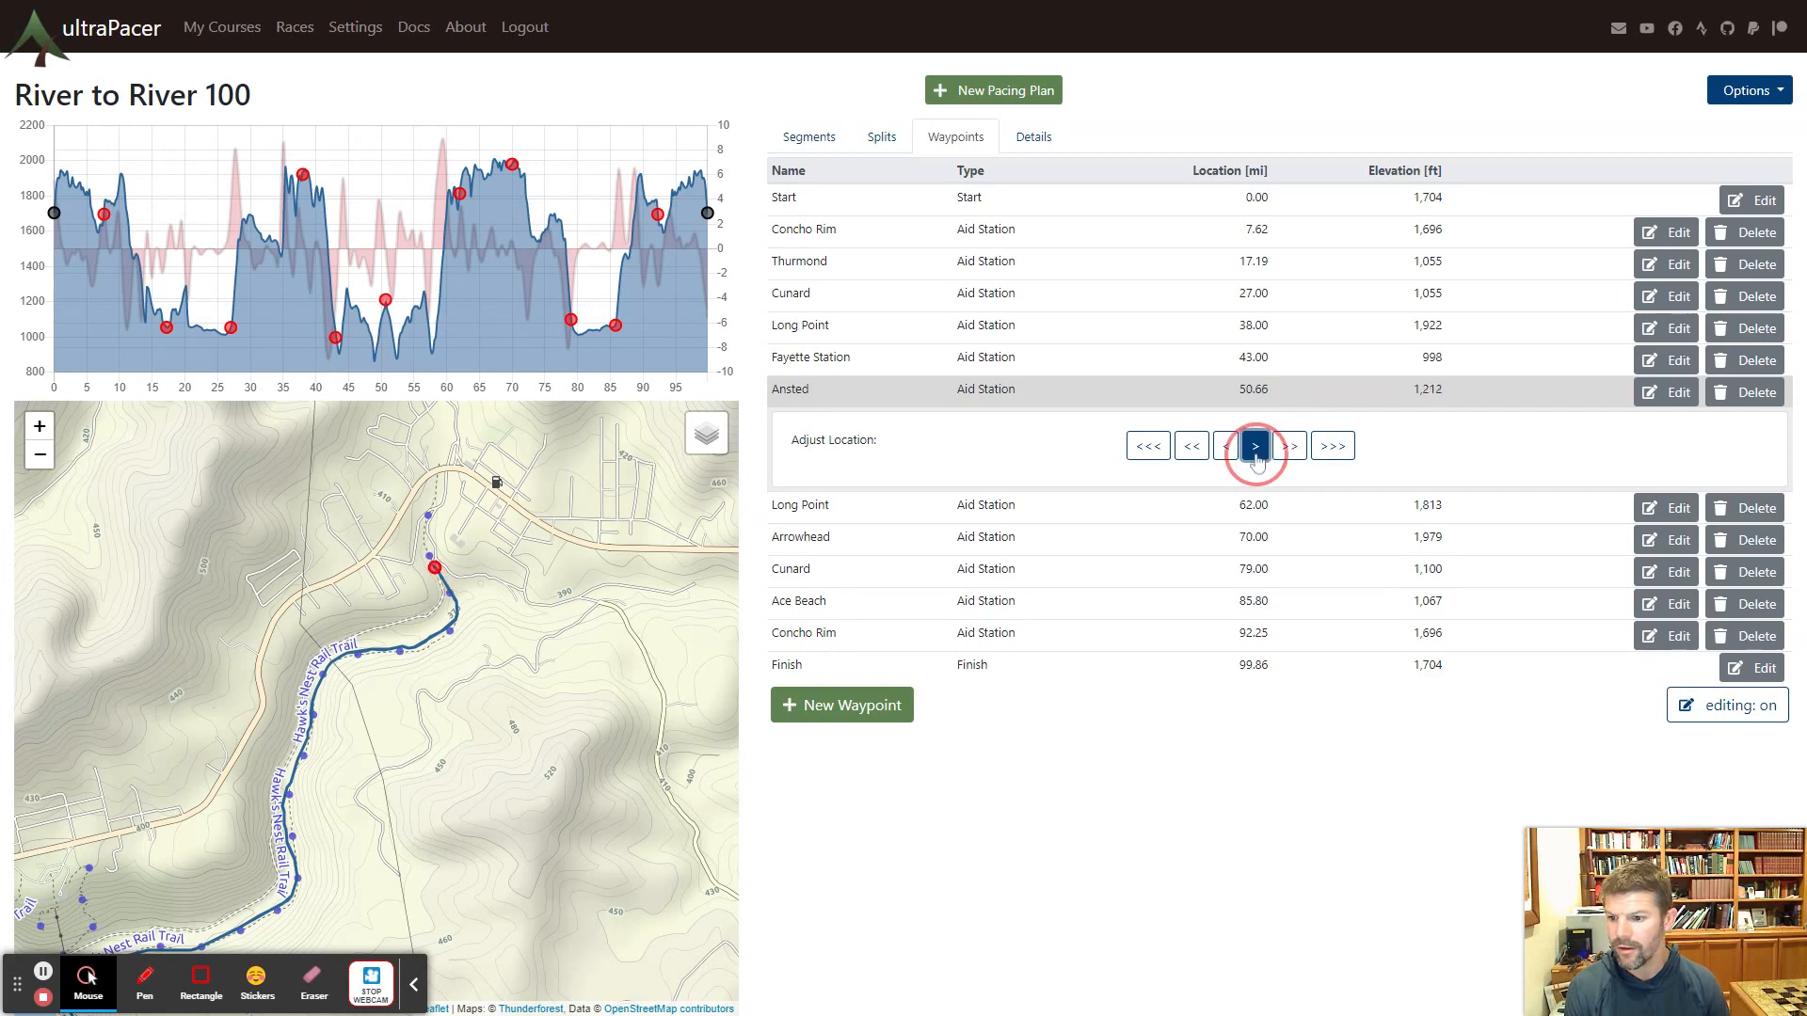
# Identify the first Long Point aid station on the map and shift it to 38.40 mi, at the southern tip of Long Point Trail
pyautogui.doubleClick(433, 799)
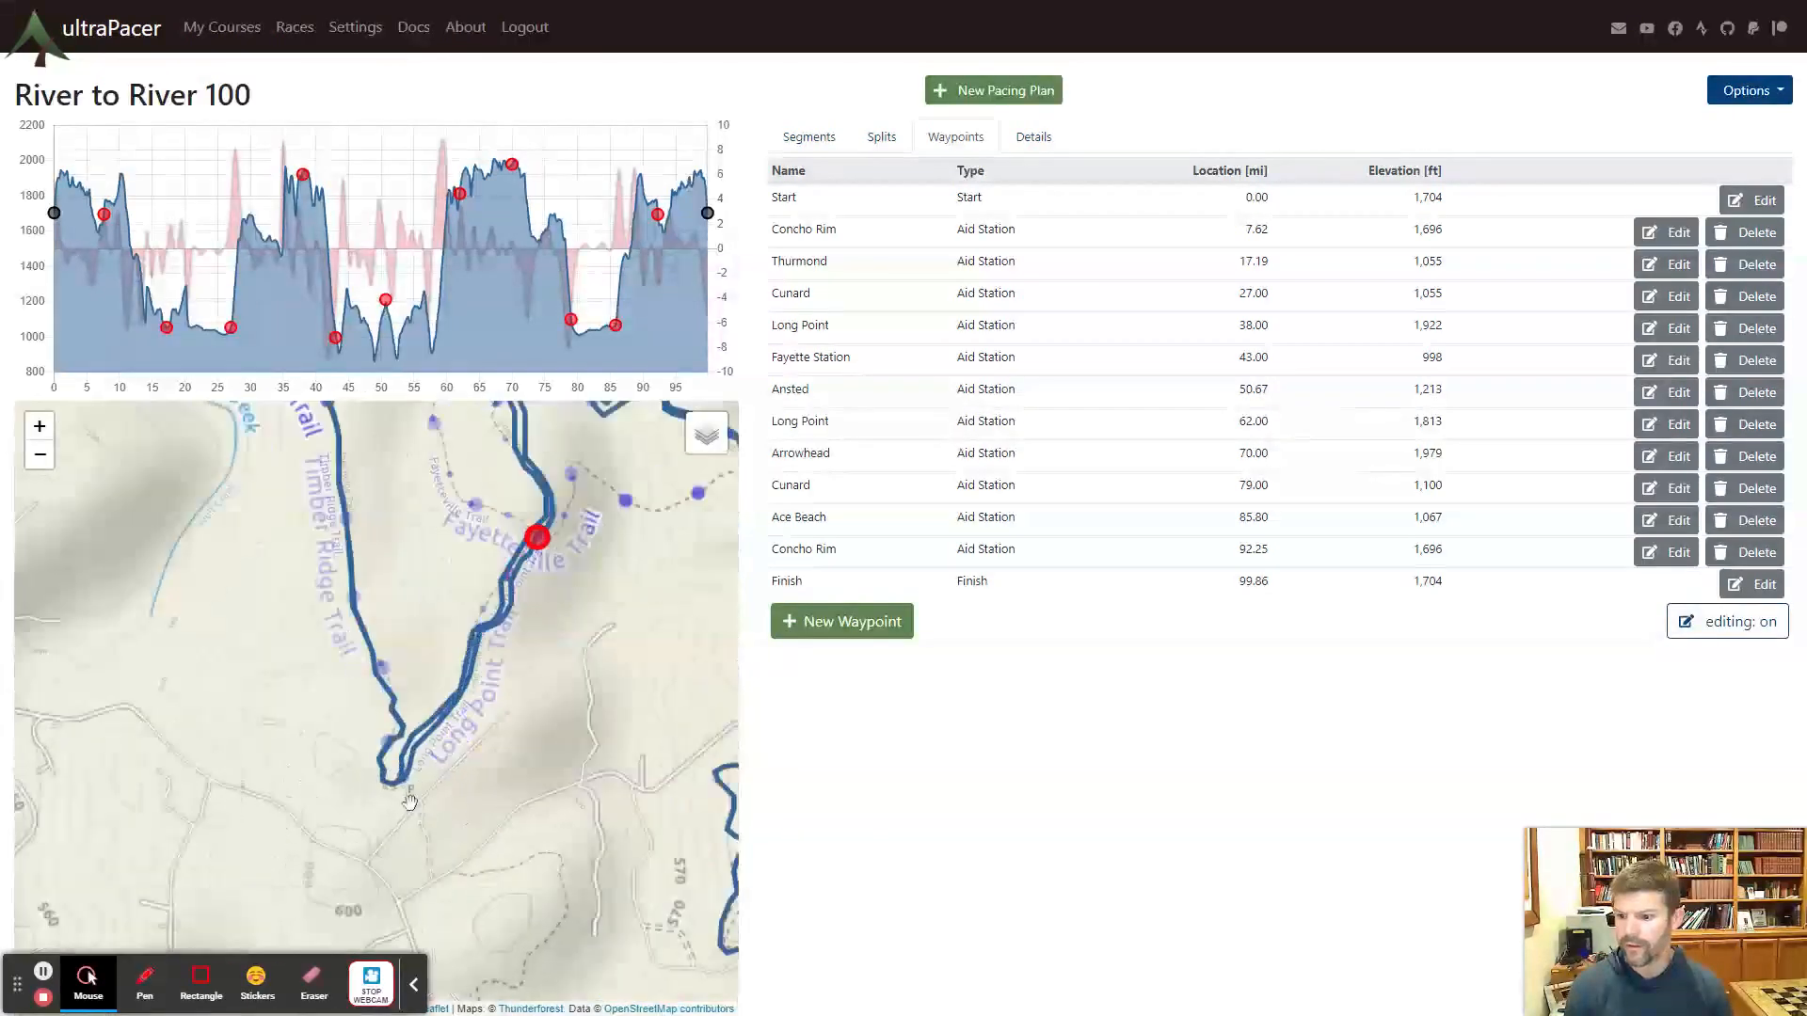
pyautogui.scroll(-1, 403, 787)
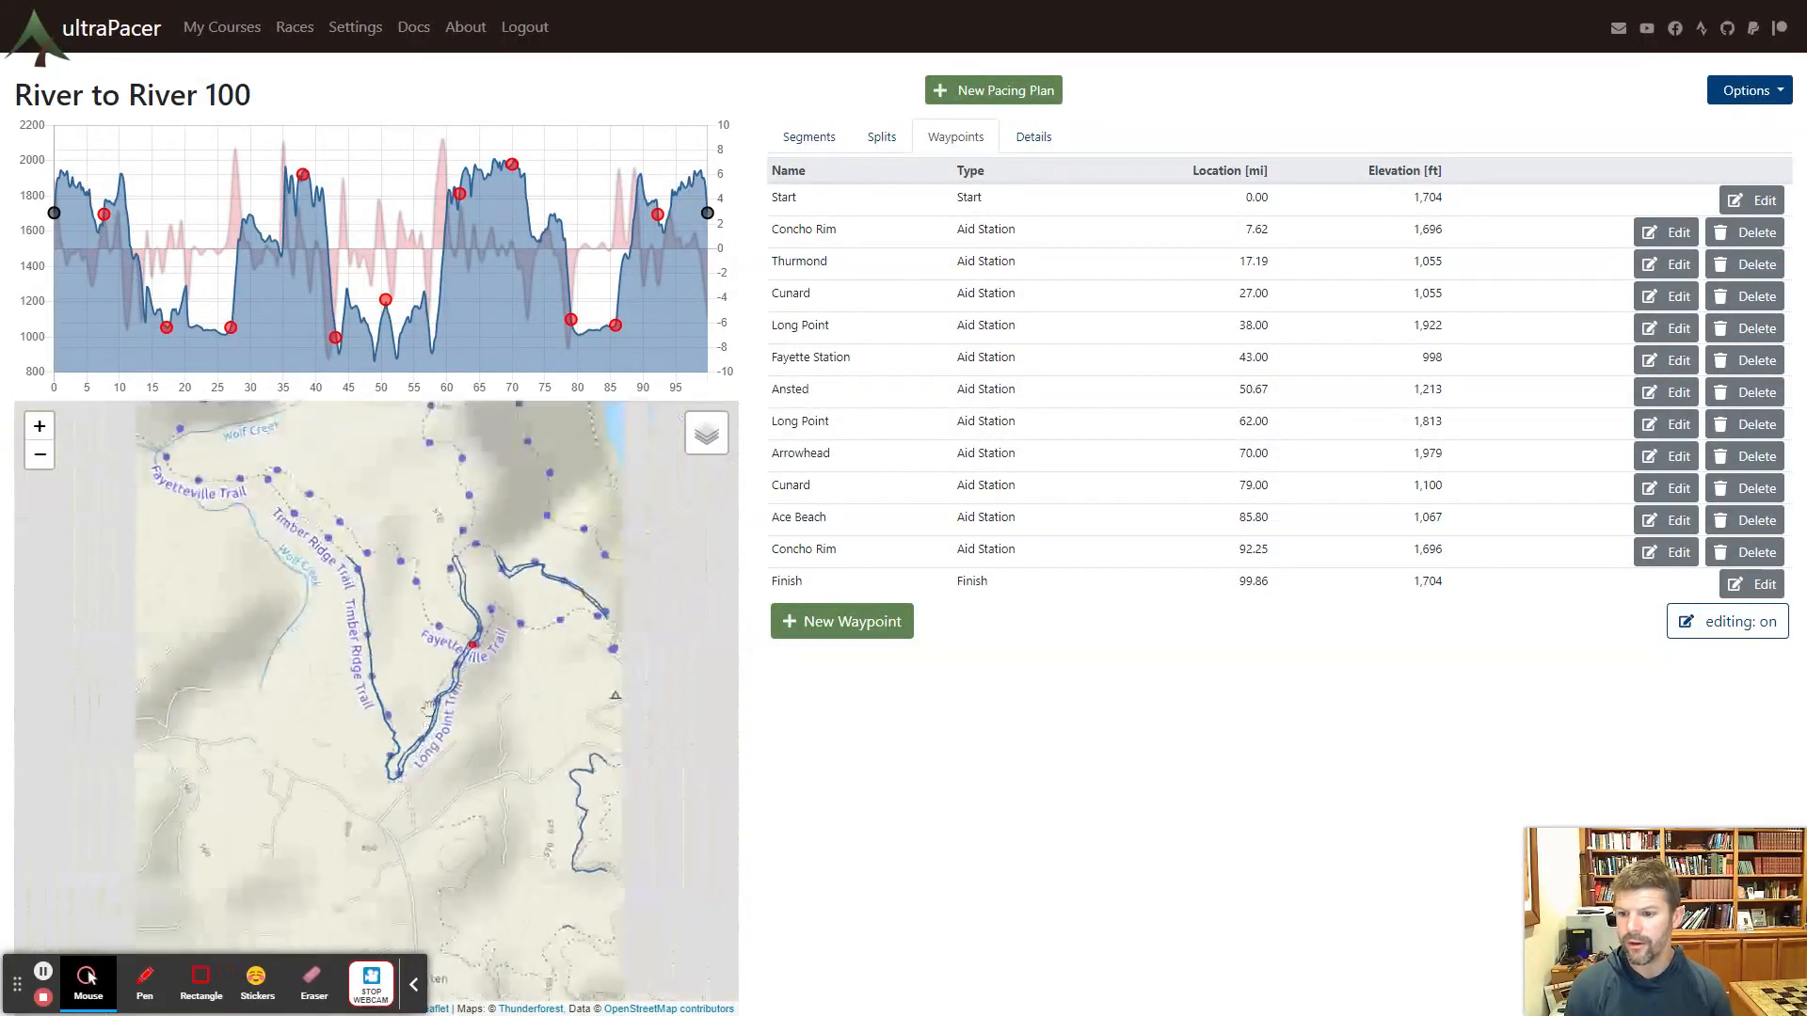
pyautogui.click(473, 650)
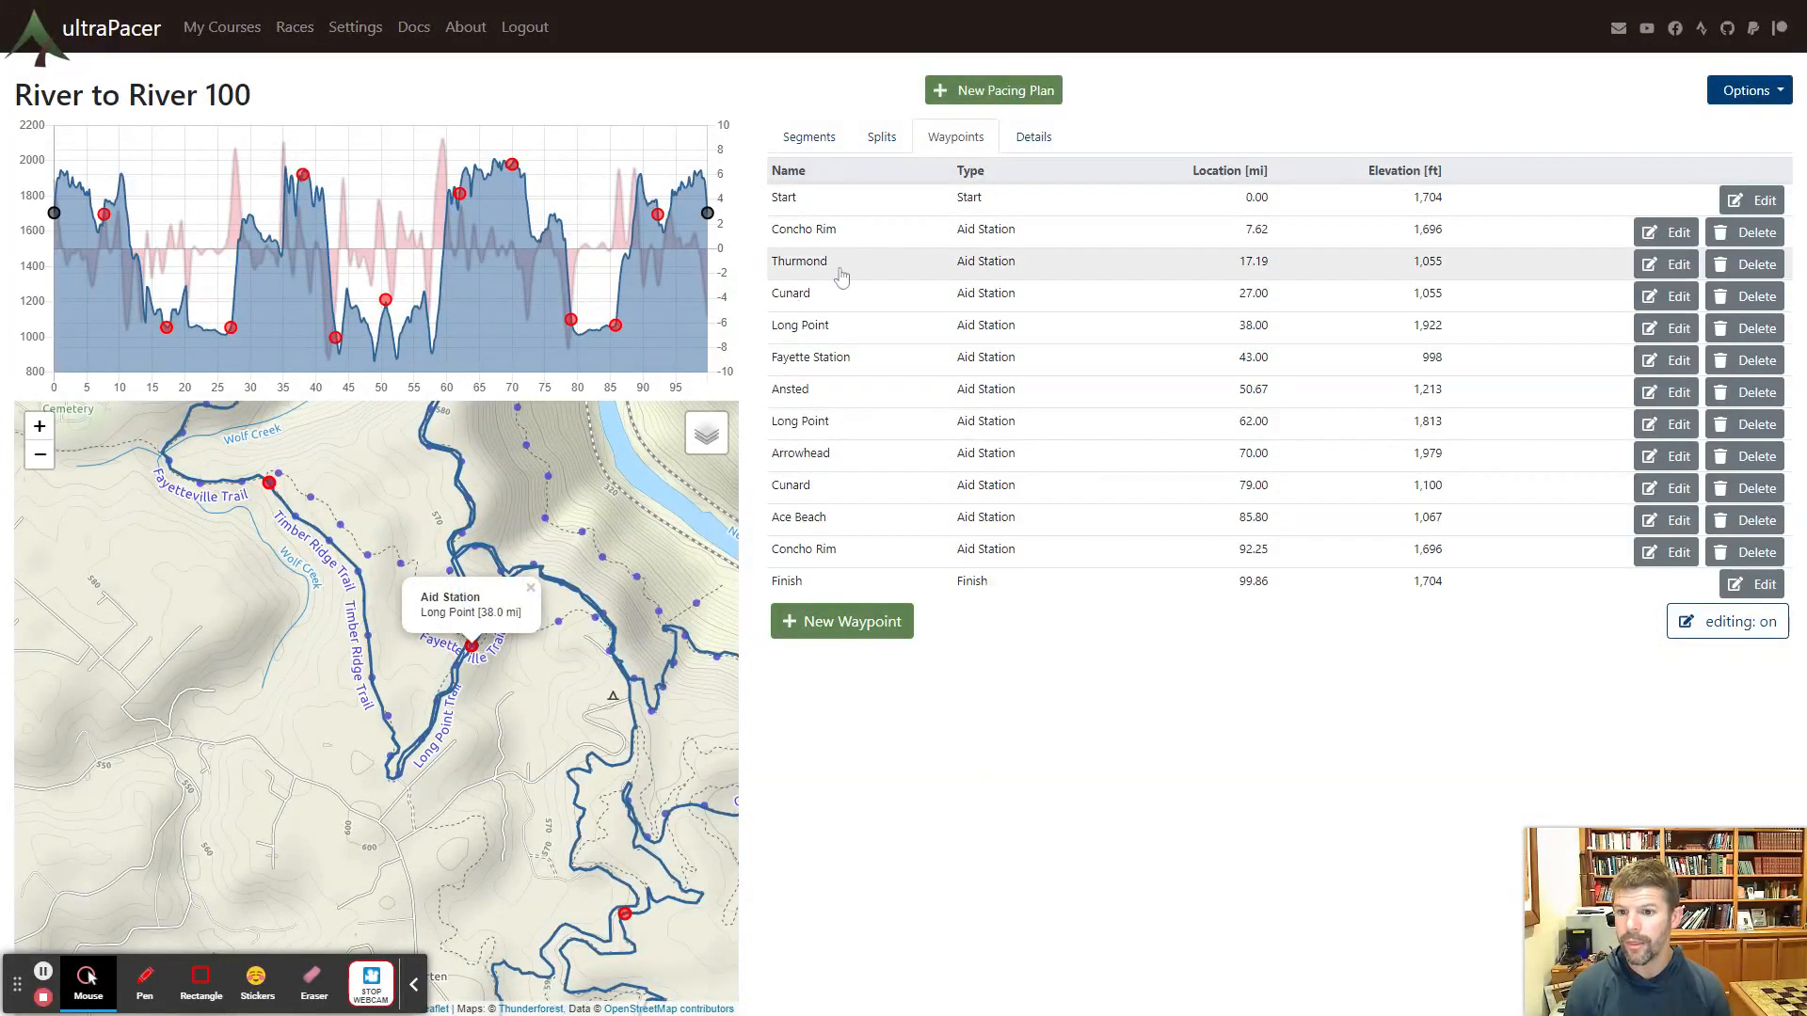
pyautogui.click(1180, 331)
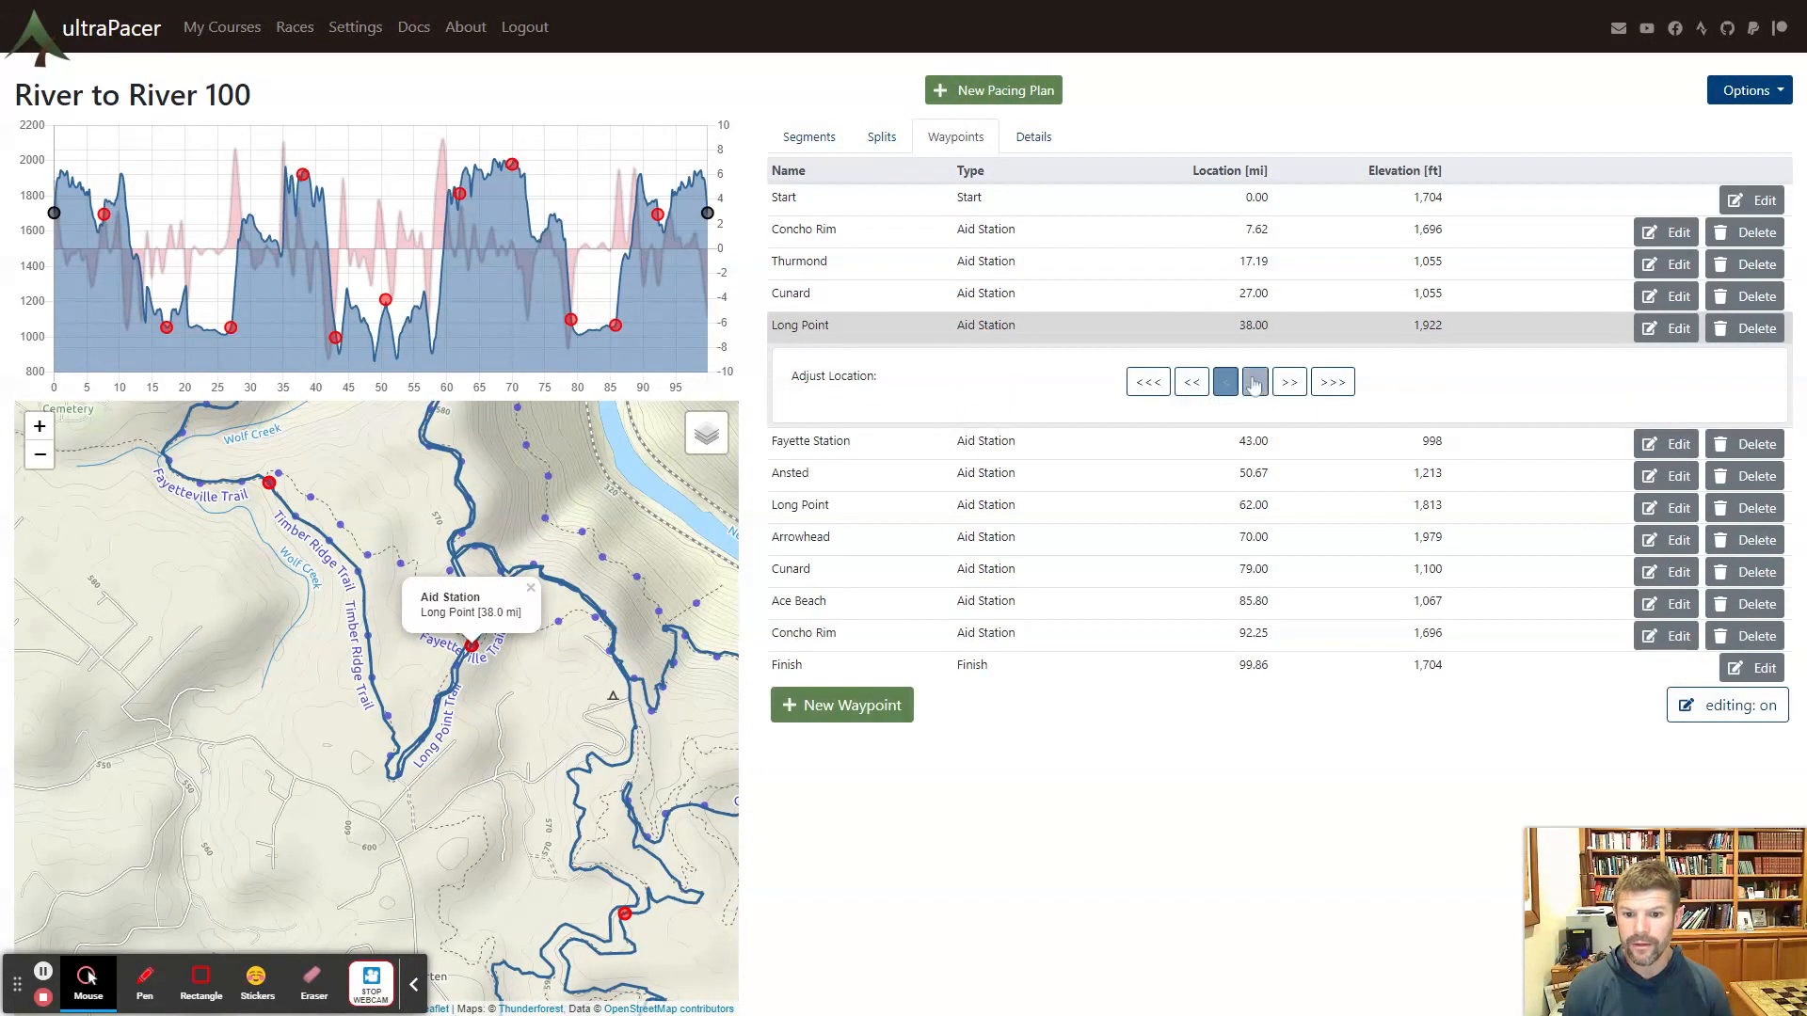
pyautogui.click(1285, 381)
pyautogui.click(1286, 381)
pyautogui.click(1285, 381)
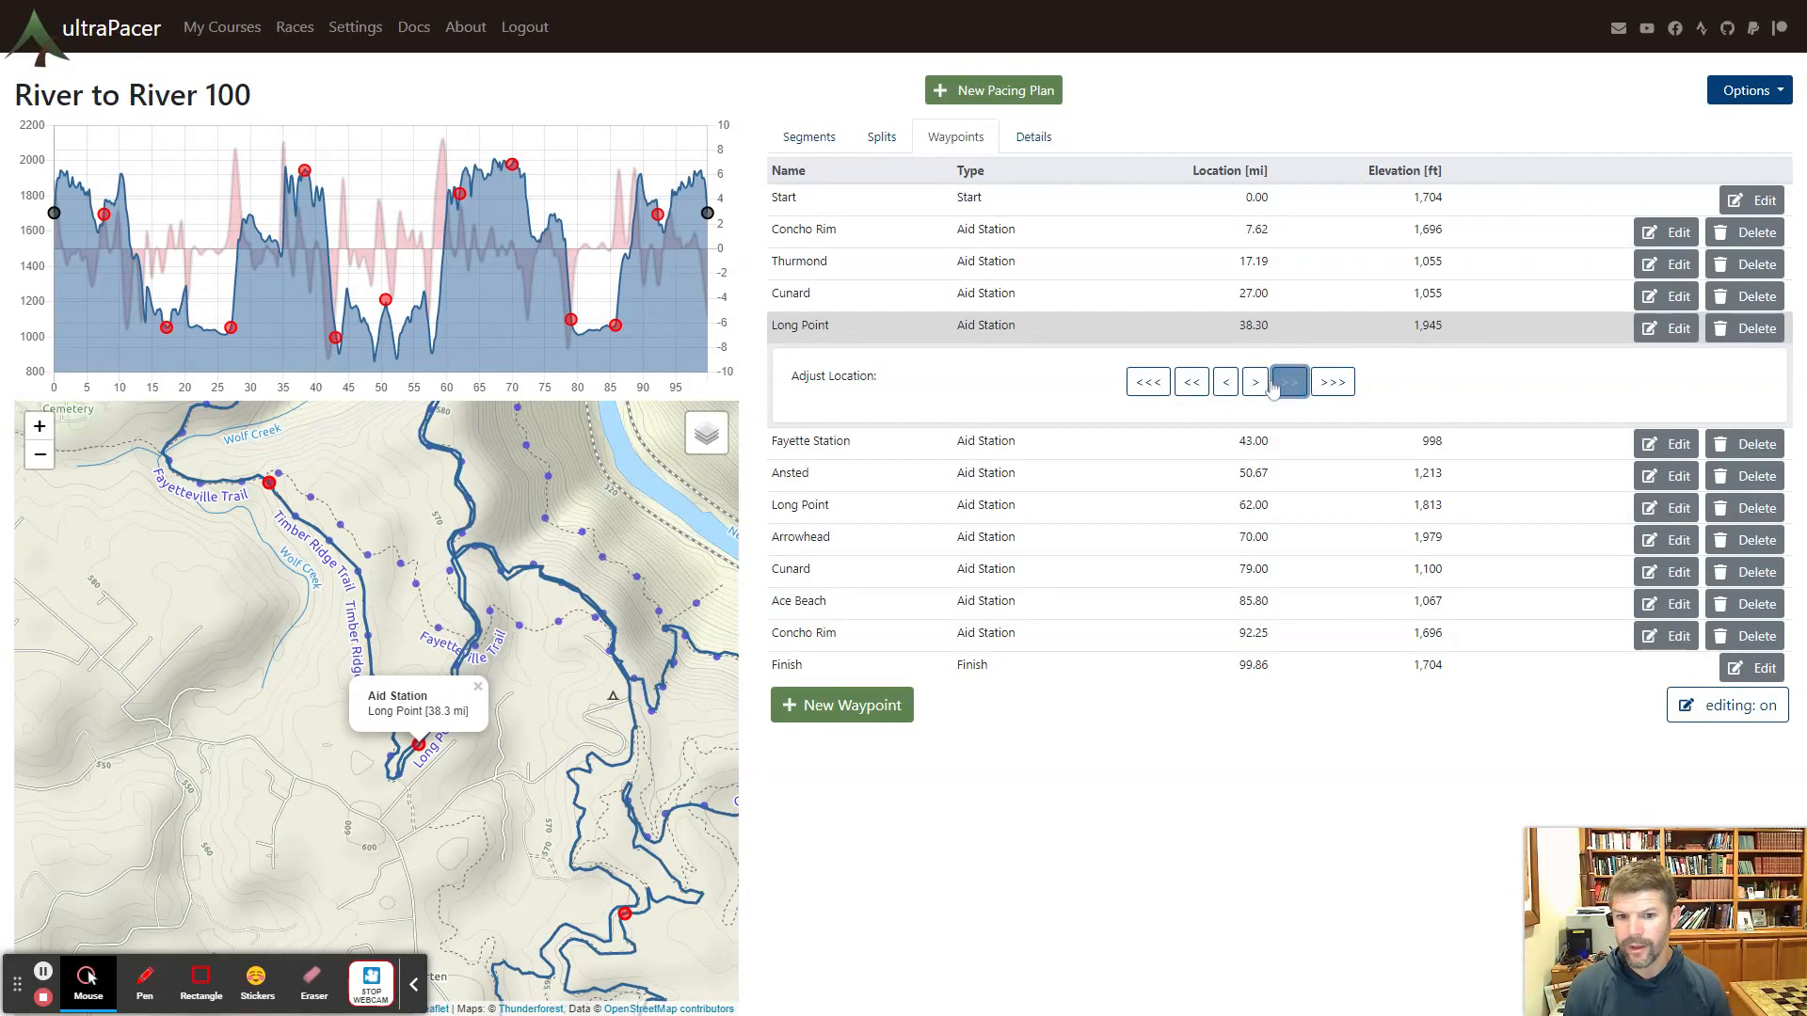
pyautogui.click(1259, 384)
pyautogui.click(1259, 384)
pyautogui.click(1258, 384)
pyautogui.click(1259, 384)
pyautogui.click(1259, 384)
pyautogui.click(1259, 383)
pyautogui.click(1259, 386)
pyautogui.click(1258, 386)
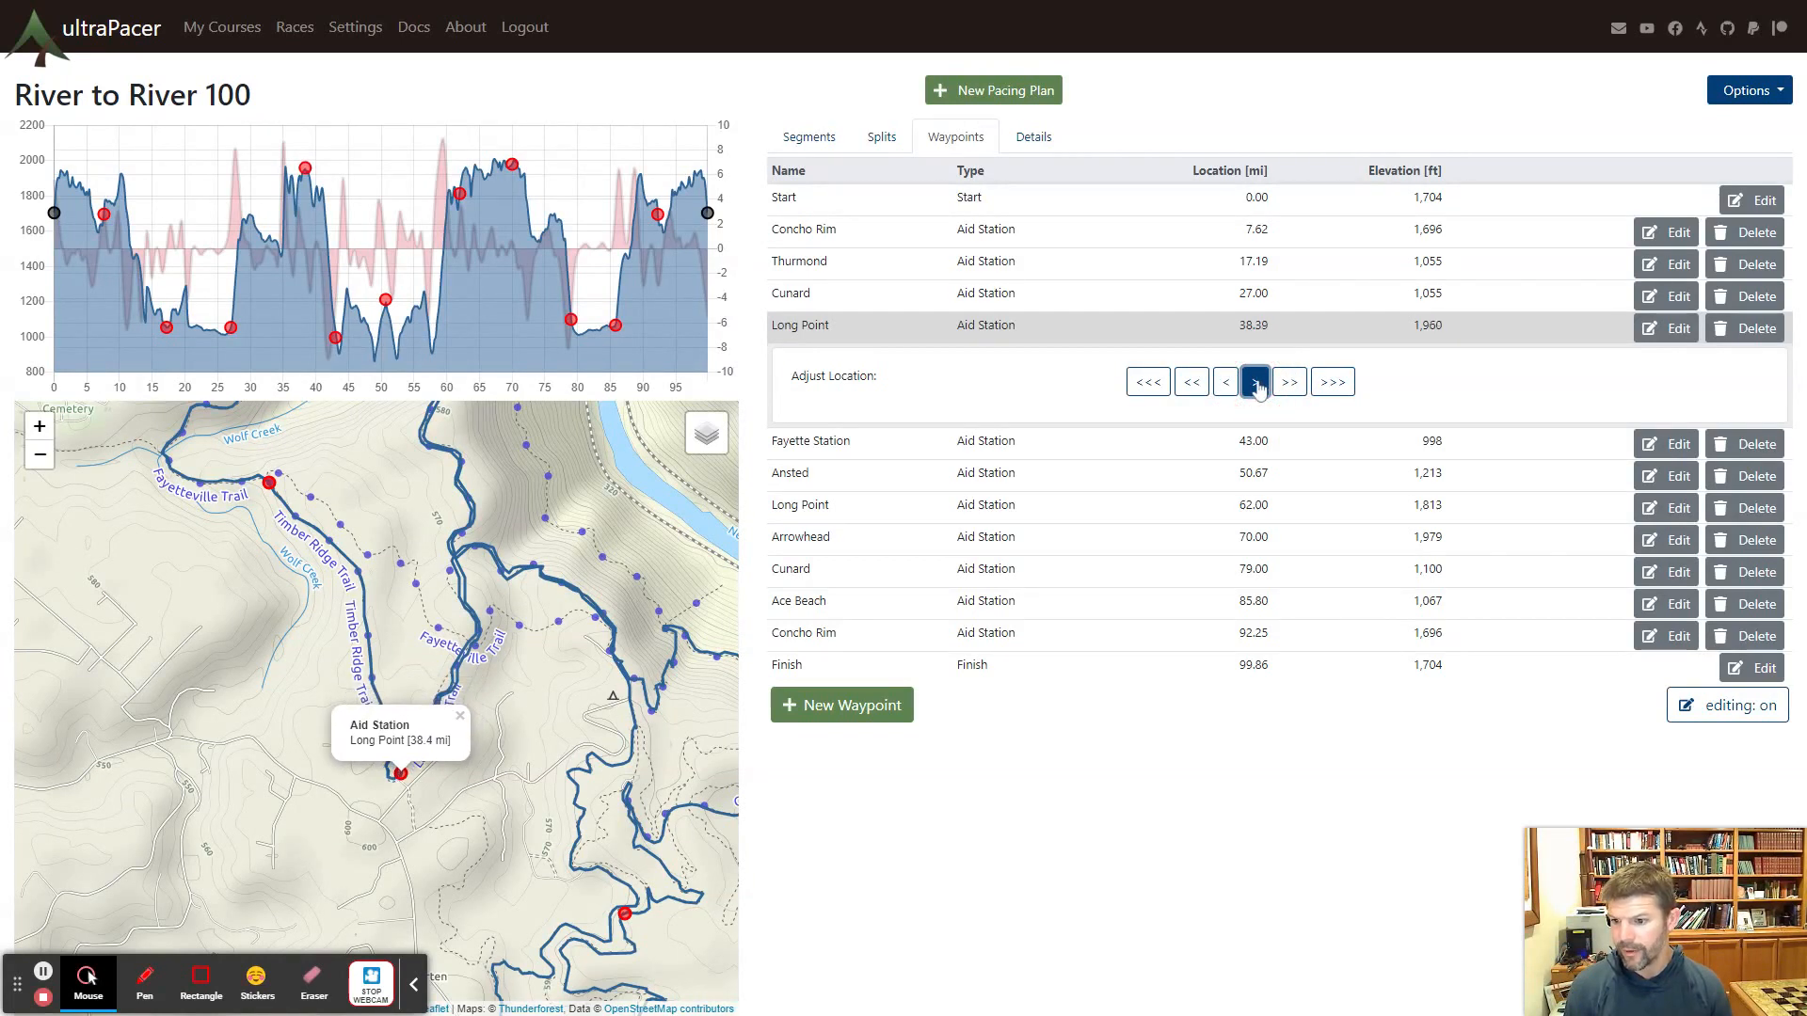
pyautogui.click(1259, 386)
pyautogui.click(1259, 386)
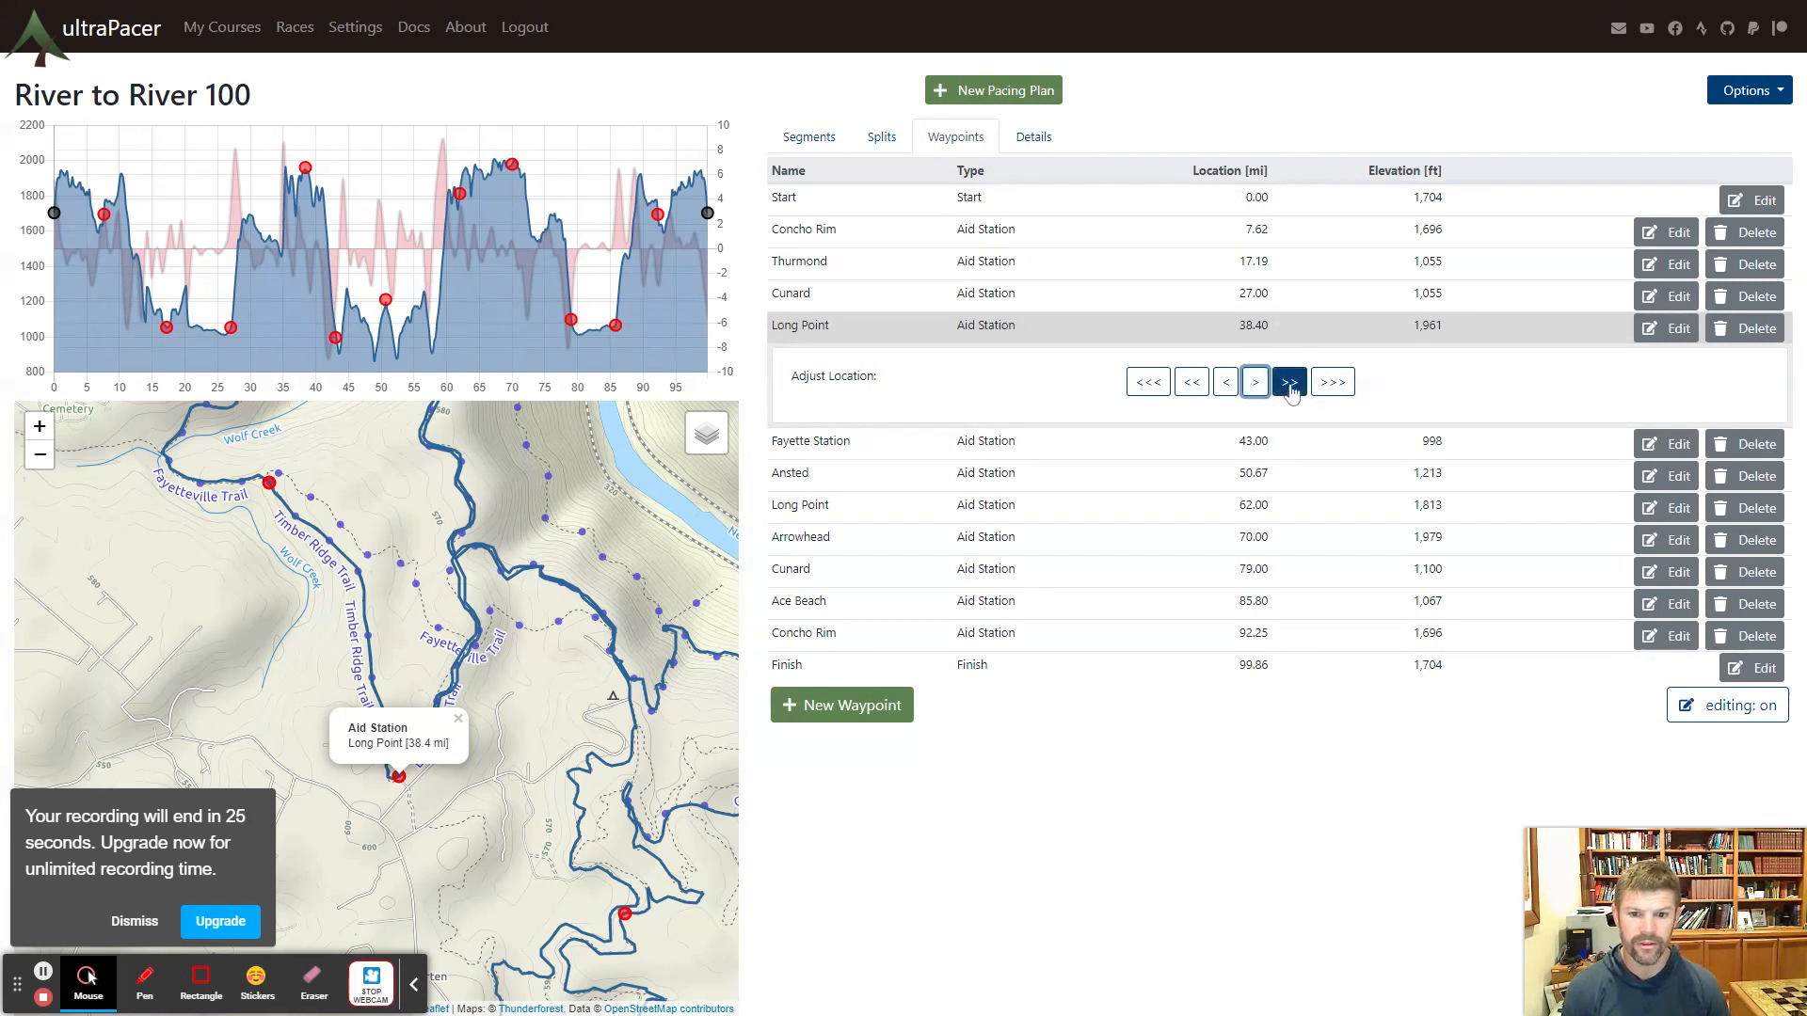
pyautogui.click(1322, 330)
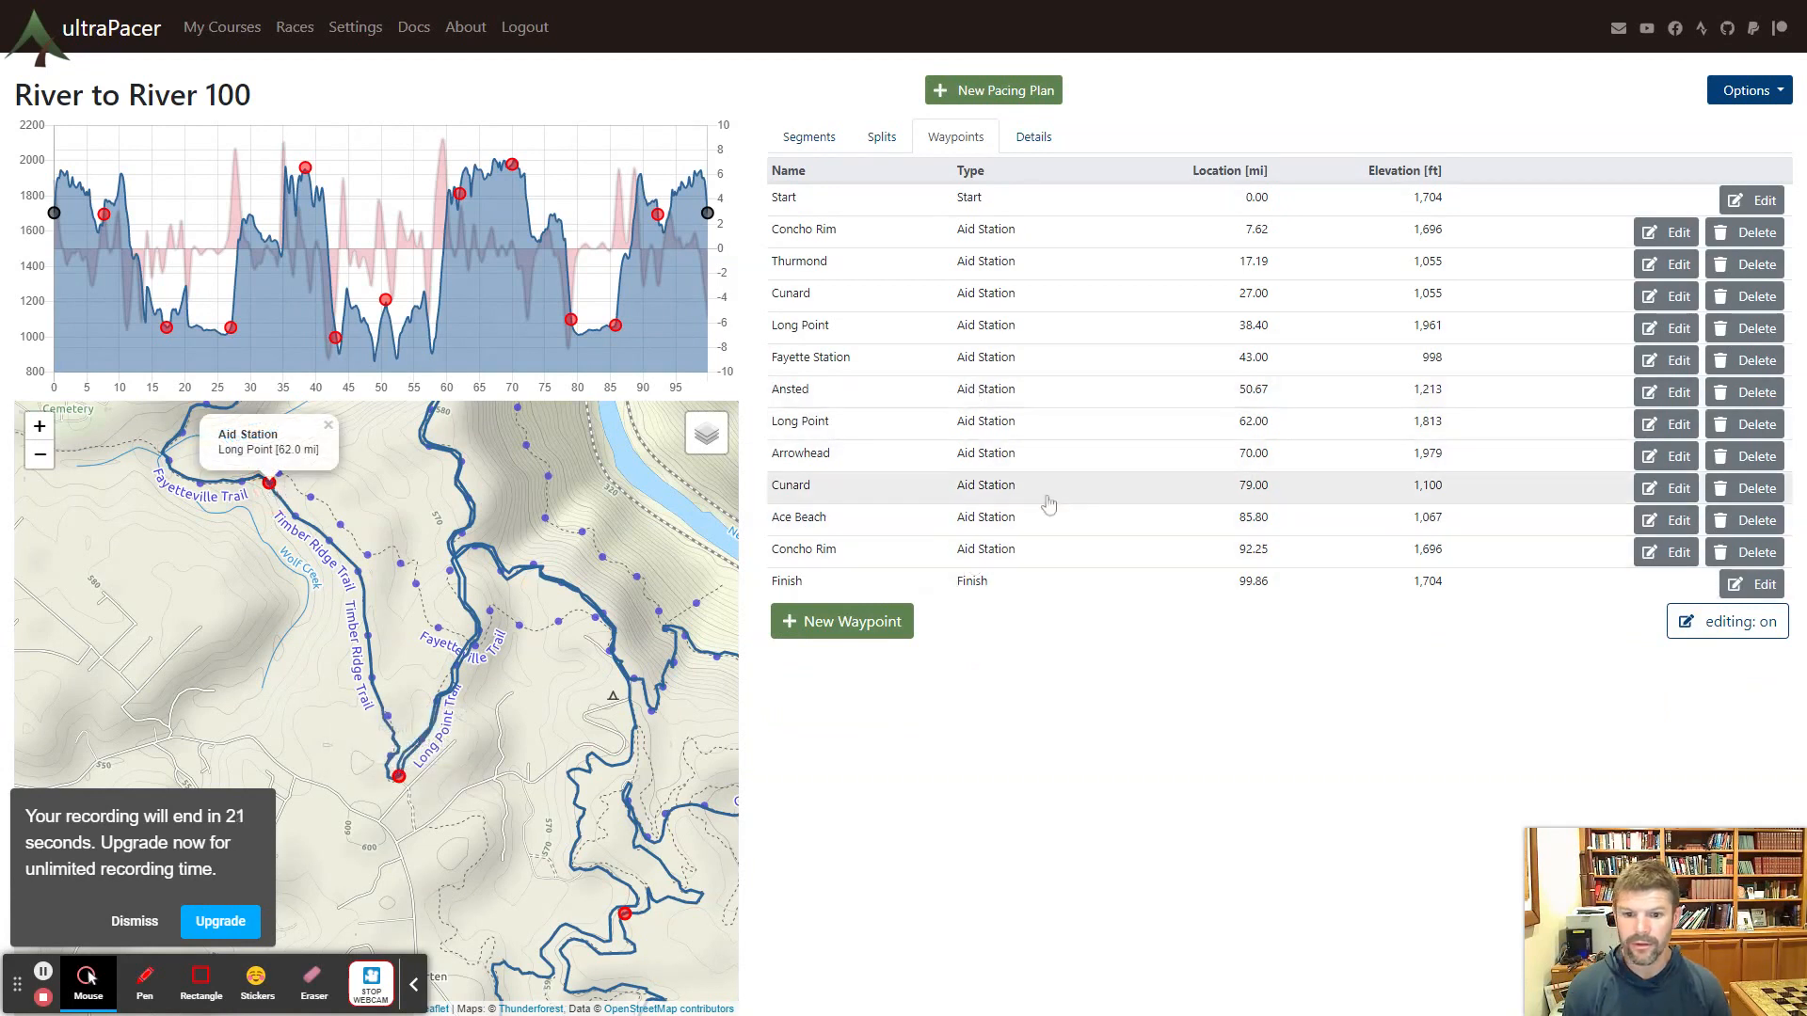
# Shift the second Long Point waypoint forward to 62.92 mi so that its marker coincides with the first Long Point marker
pyautogui.click(1049, 420)
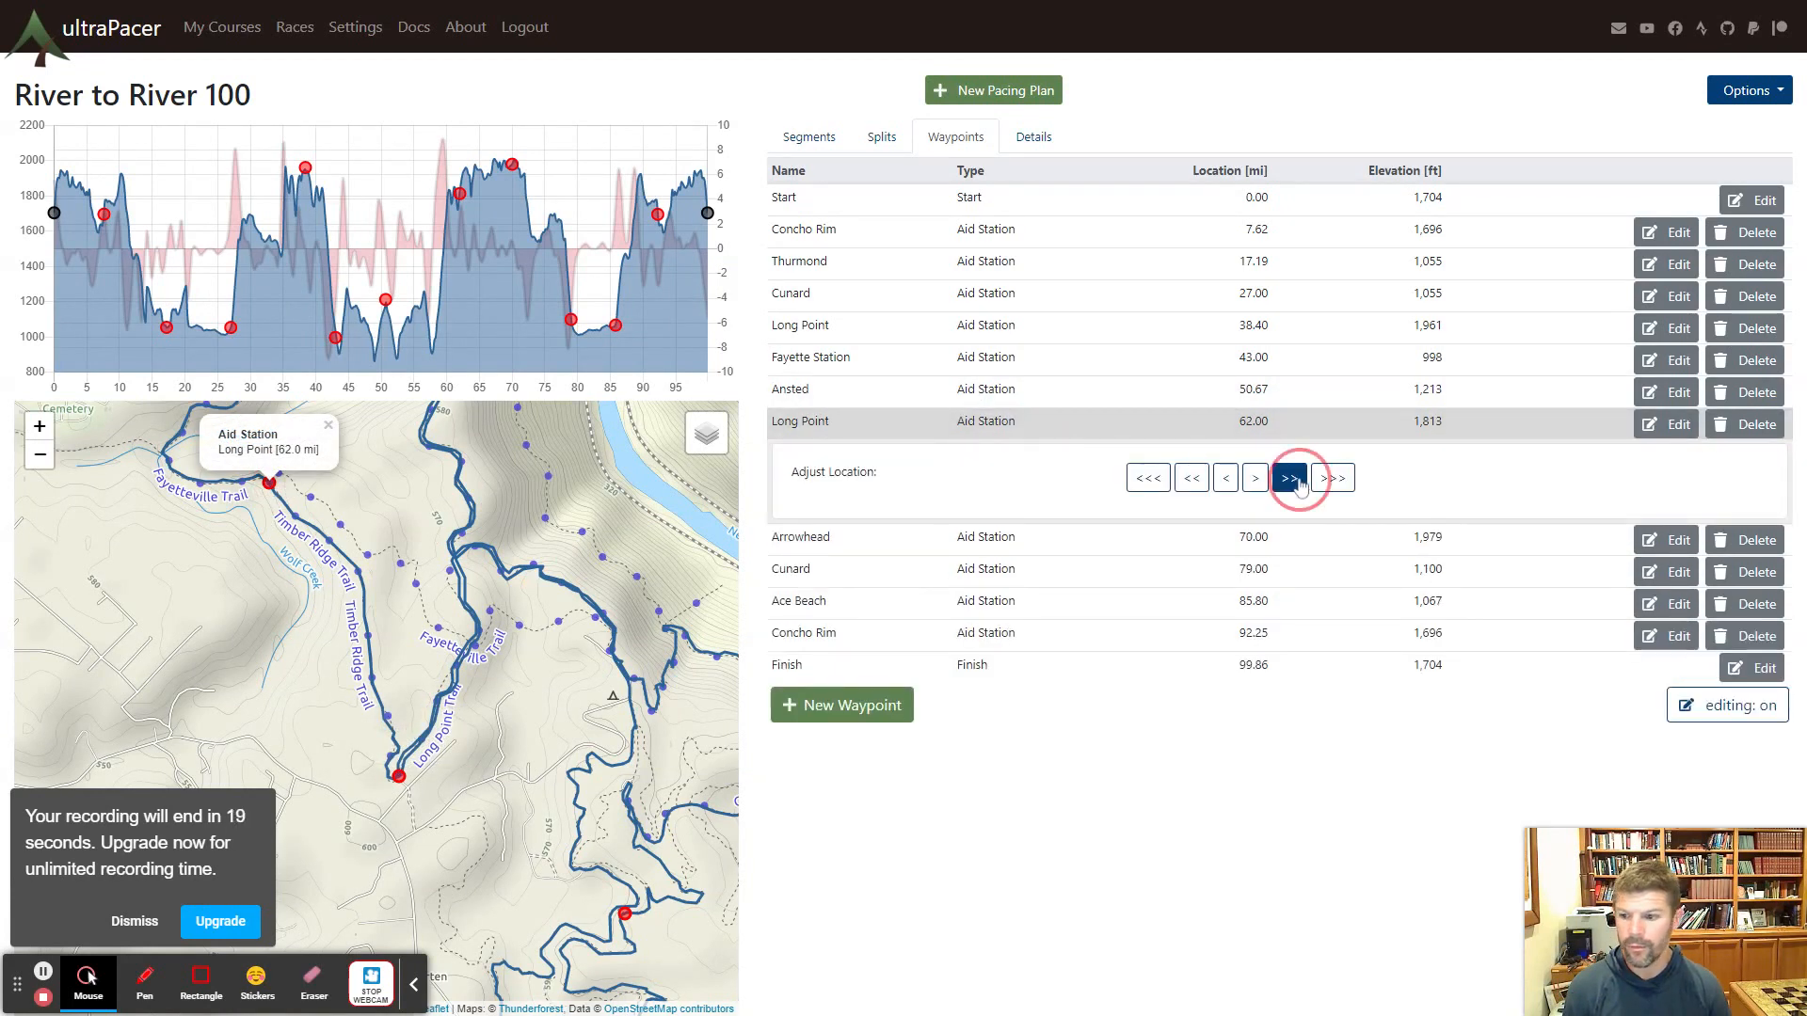
pyautogui.click(1291, 479)
pyautogui.click(1291, 479)
pyautogui.click(1291, 479)
pyautogui.click(1291, 479)
pyautogui.click(1291, 479)
pyautogui.click(1291, 479)
pyautogui.click(1291, 479)
pyautogui.click(1291, 479)
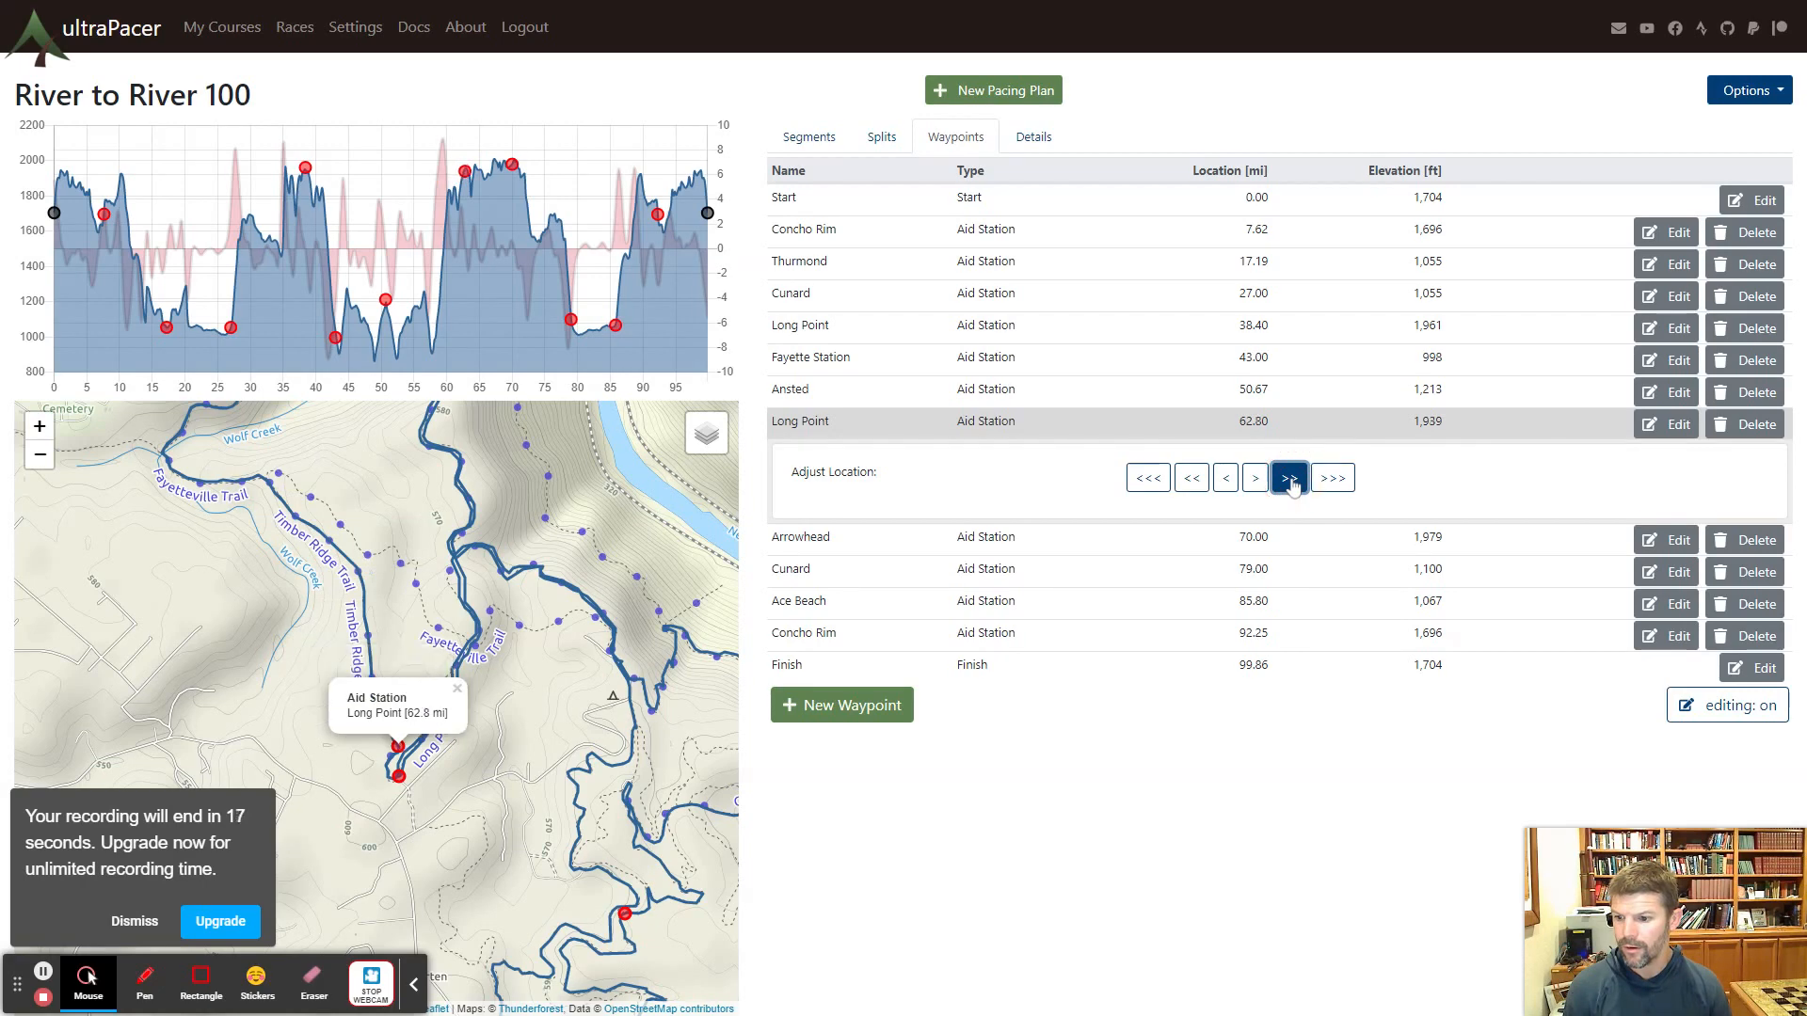
pyautogui.click(1290, 479)
pyautogui.click(1266, 478)
pyautogui.click(1249, 419)
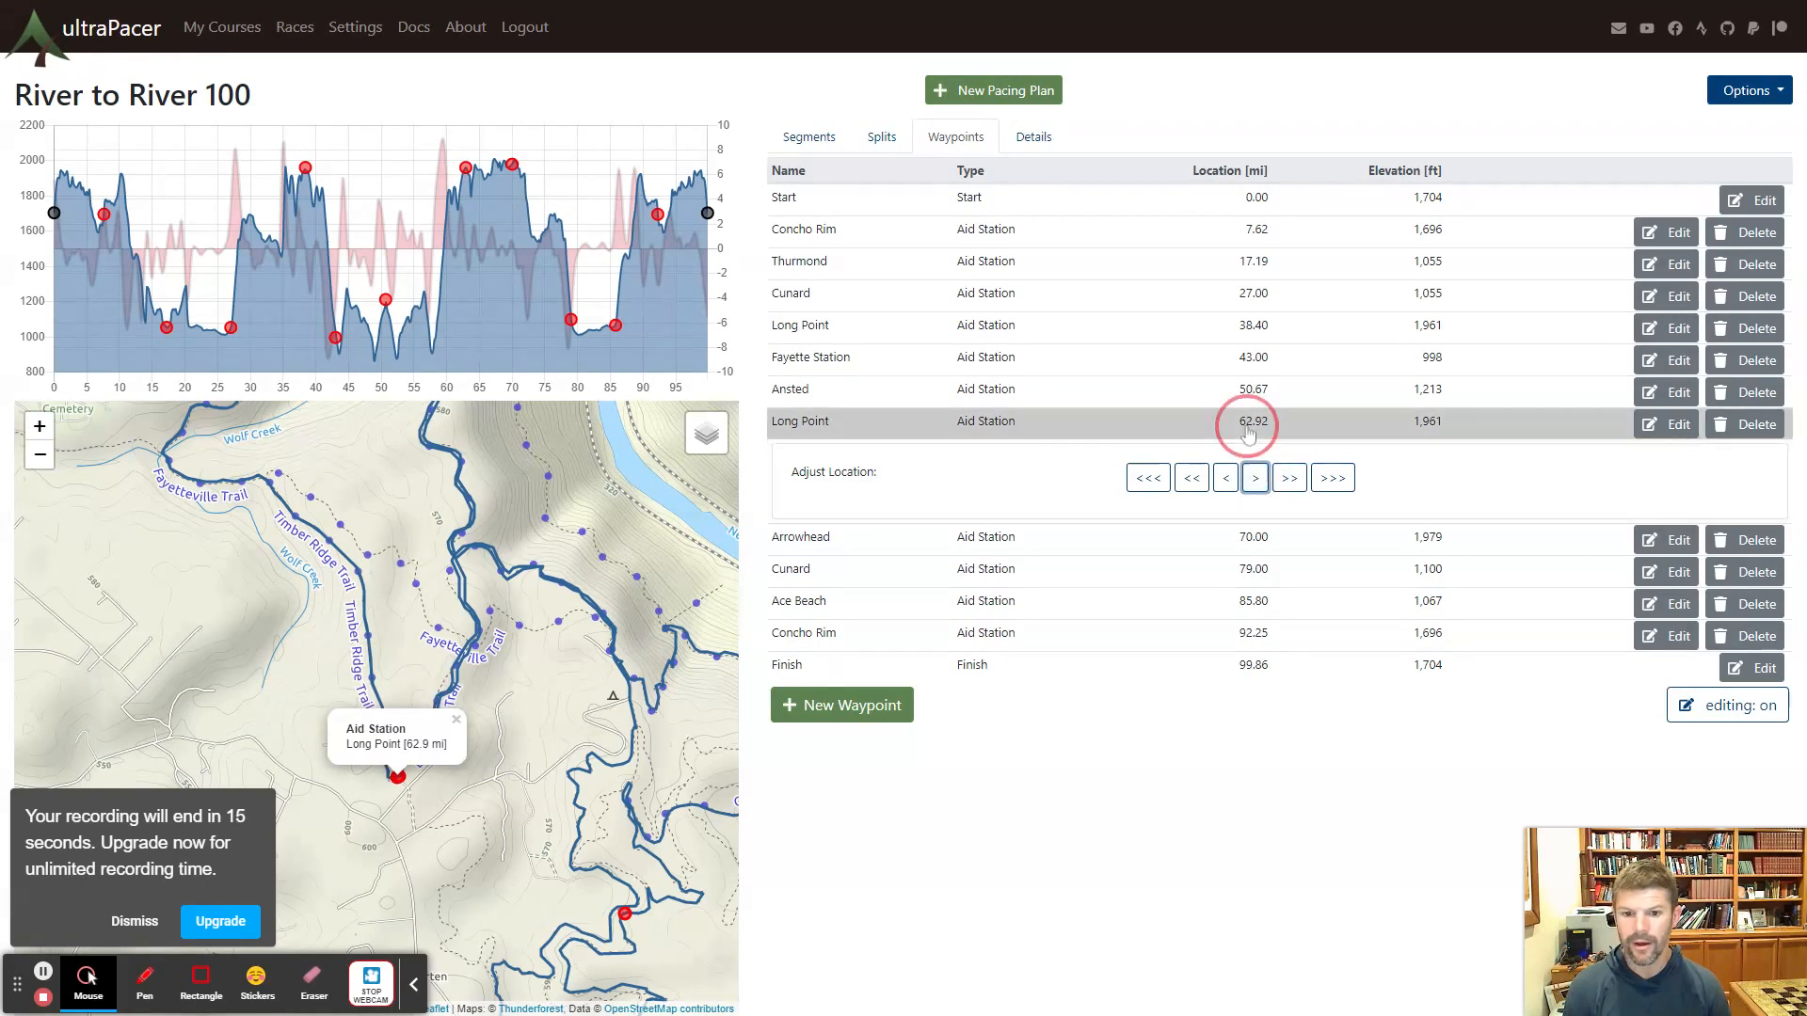
# Turn off waypoint editing and view a wider area of the course on the map
pyautogui.click(1739, 625)
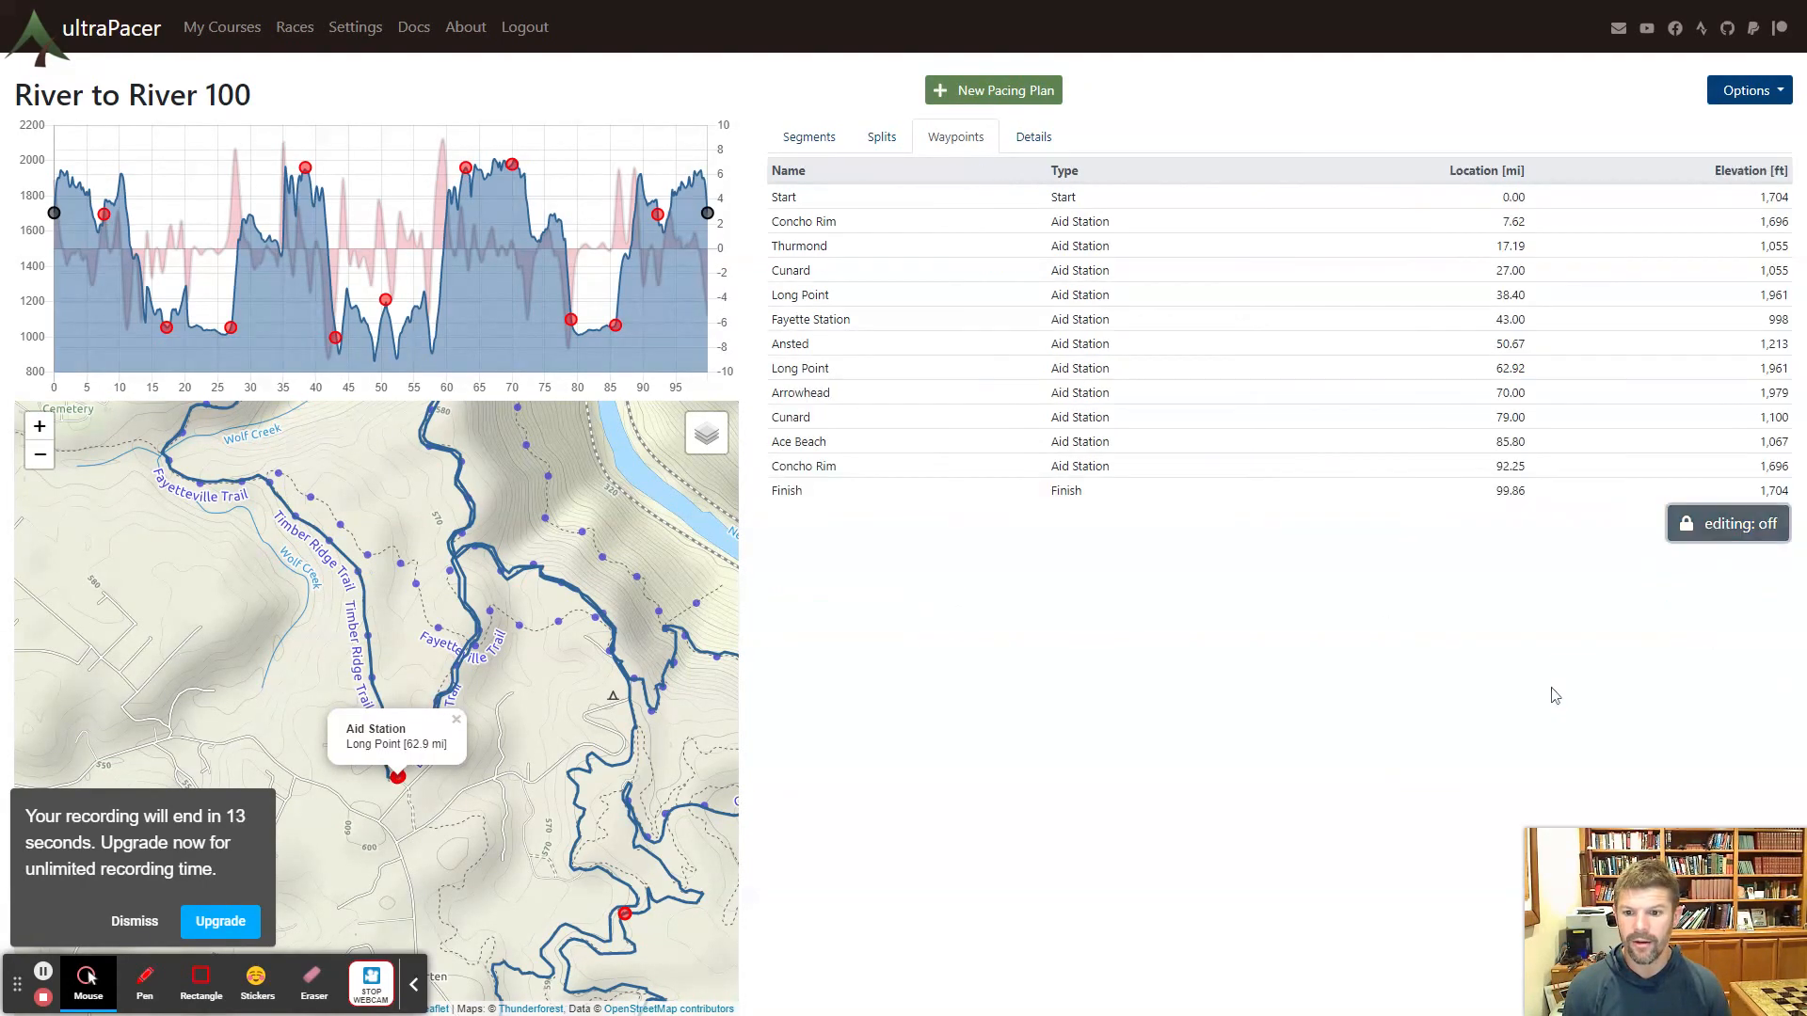
pyautogui.scroll(-3, 290, 706)
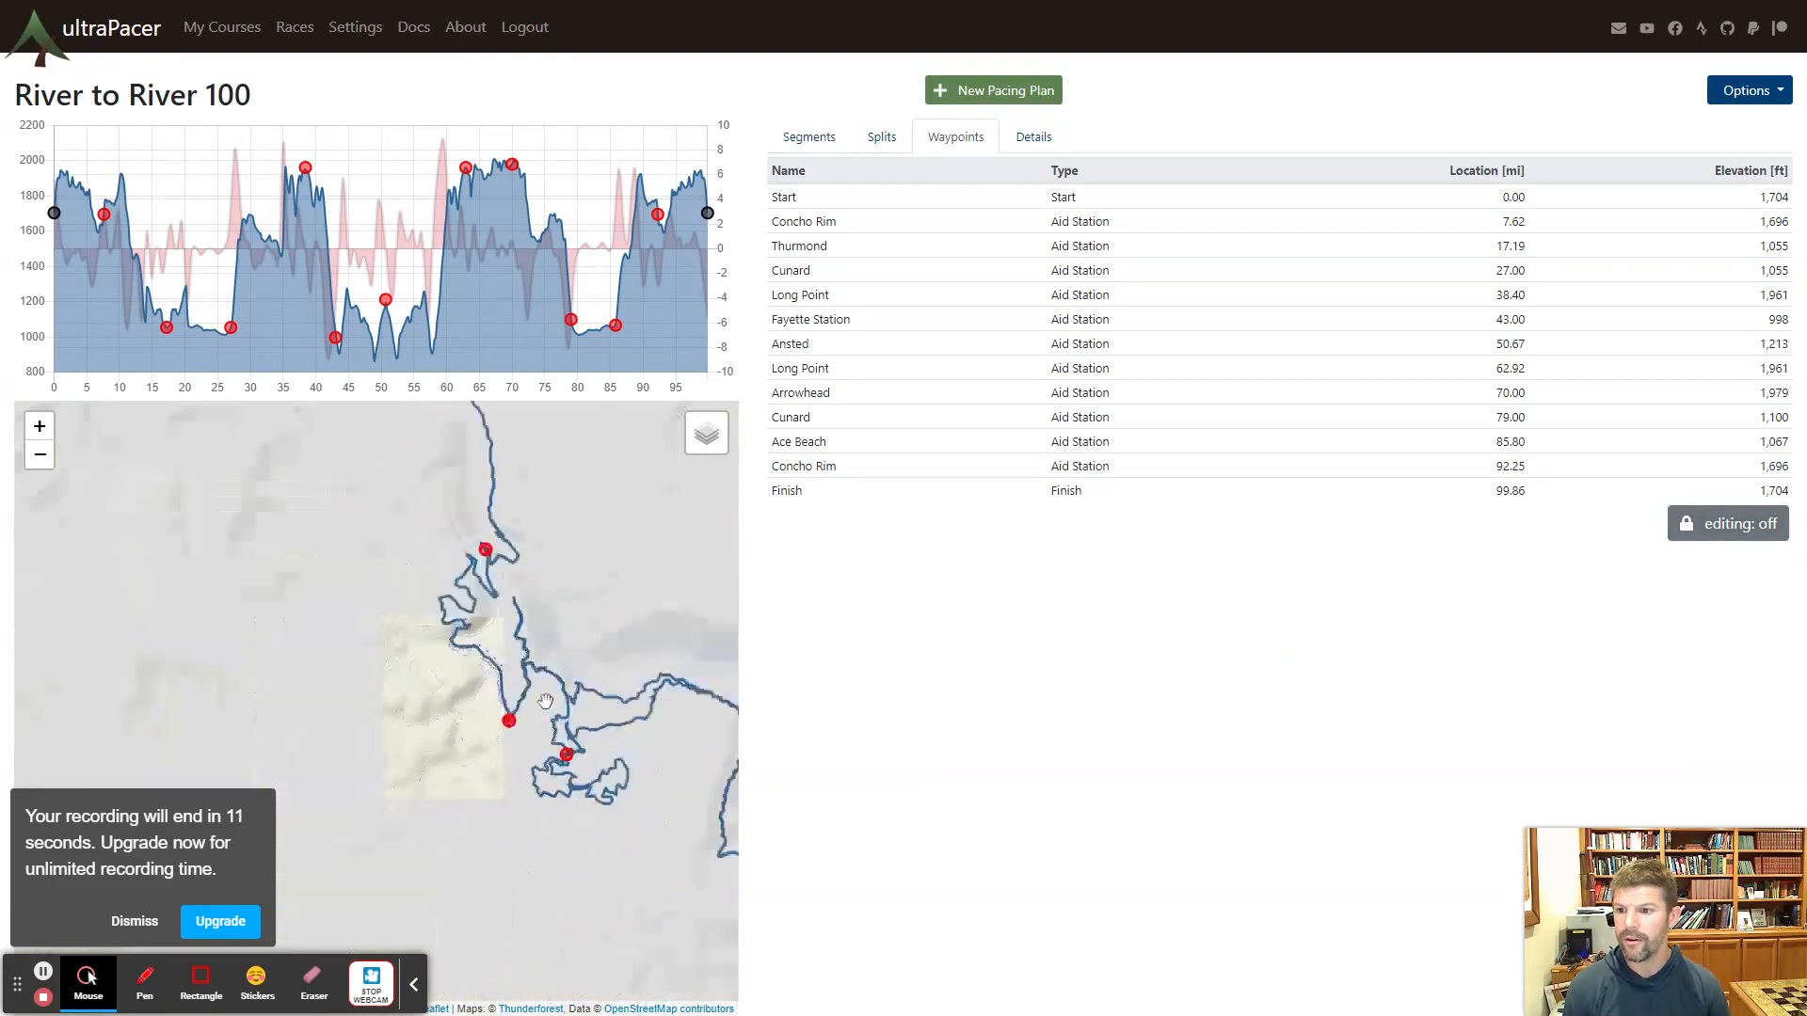